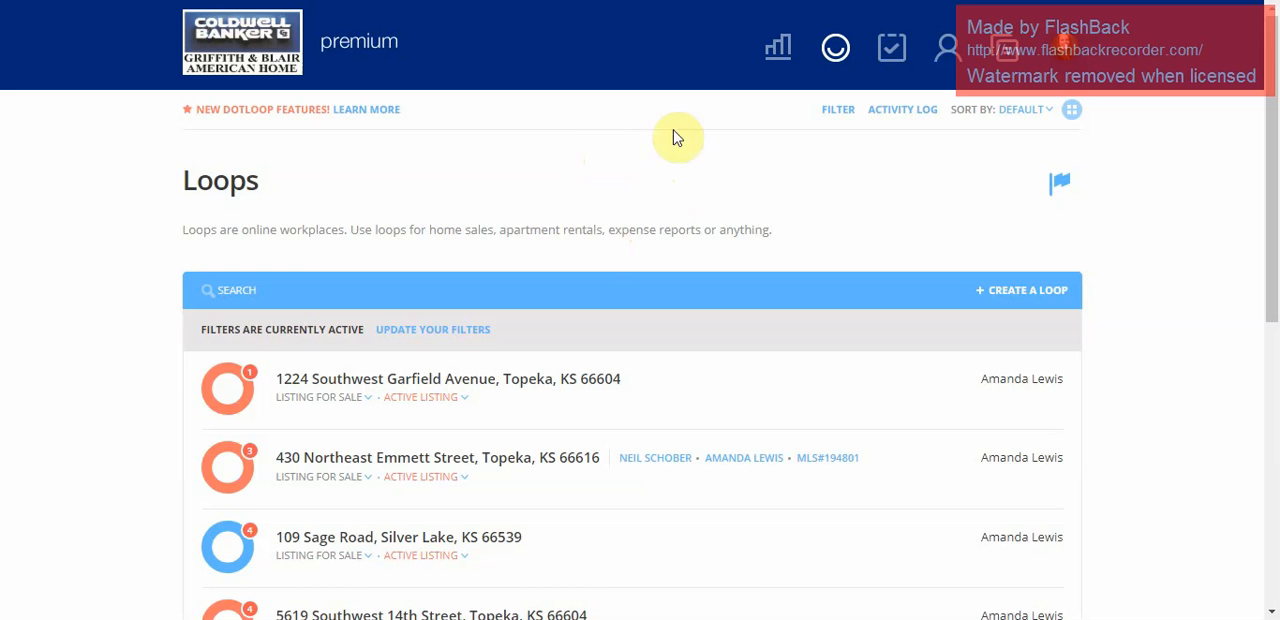
Look through the full list of existing loops on the Loops page.
scroll(695, 350, "down", 1)
scroll(694, 349, "down", 4)
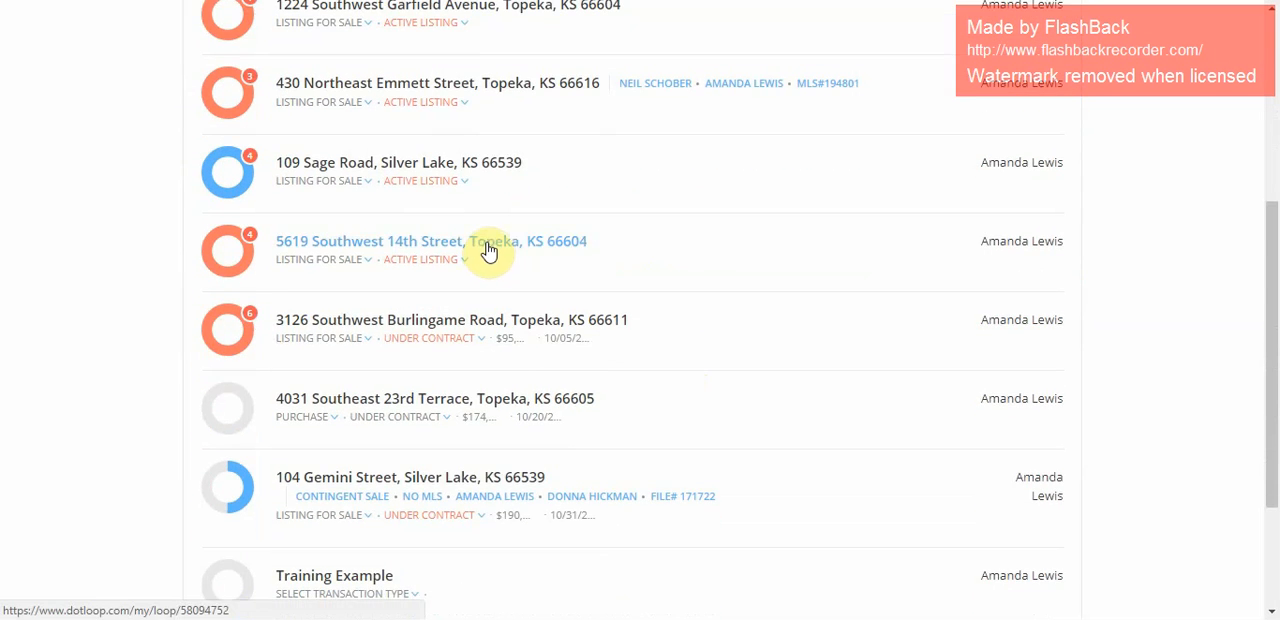
scroll(487, 250, "down", 3)
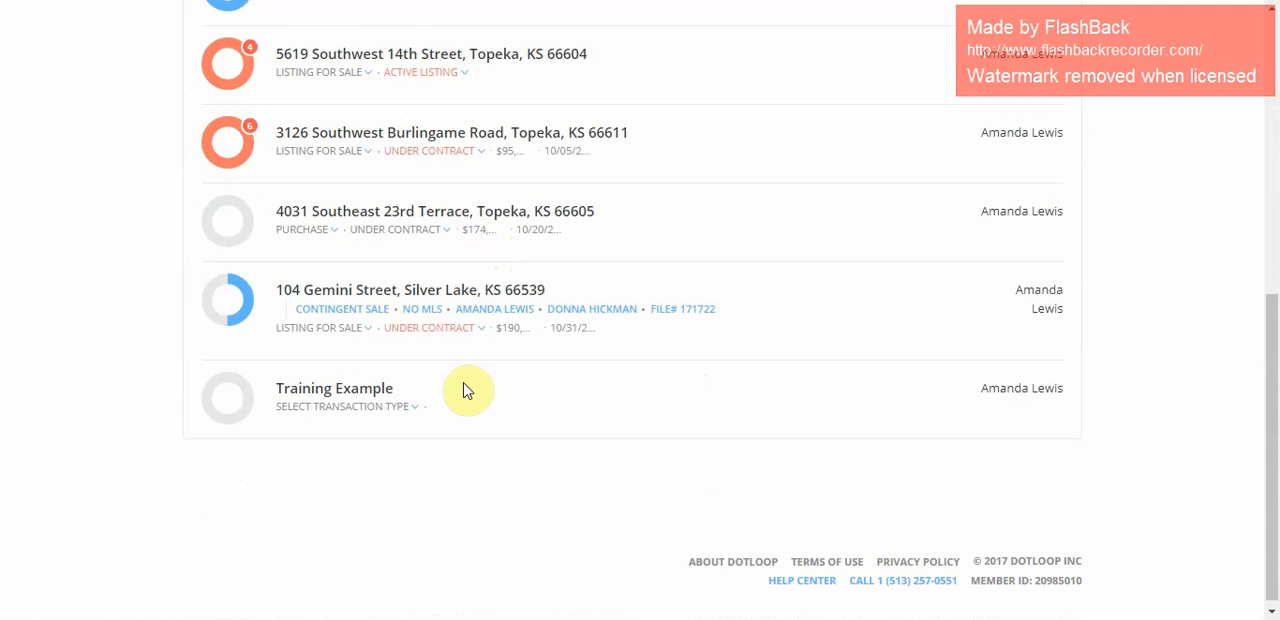
scroll(471, 386, "up", 7)
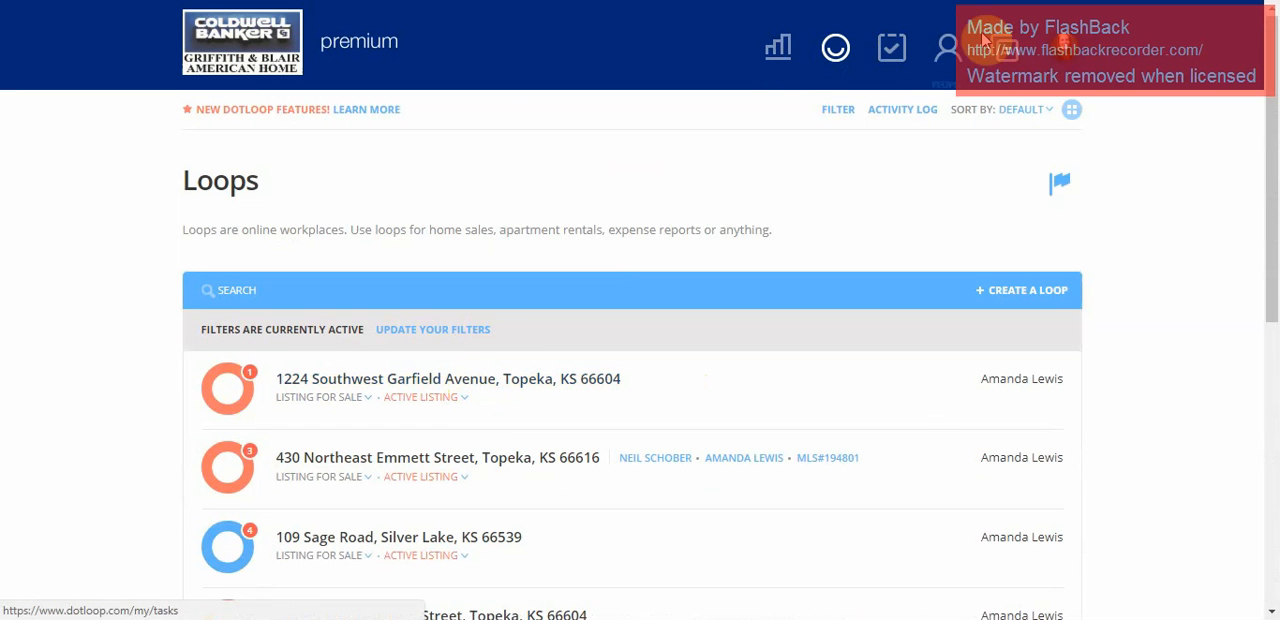
Open the Dashboard and review the year-to-date sales and loops charts.
left_click(767, 58)
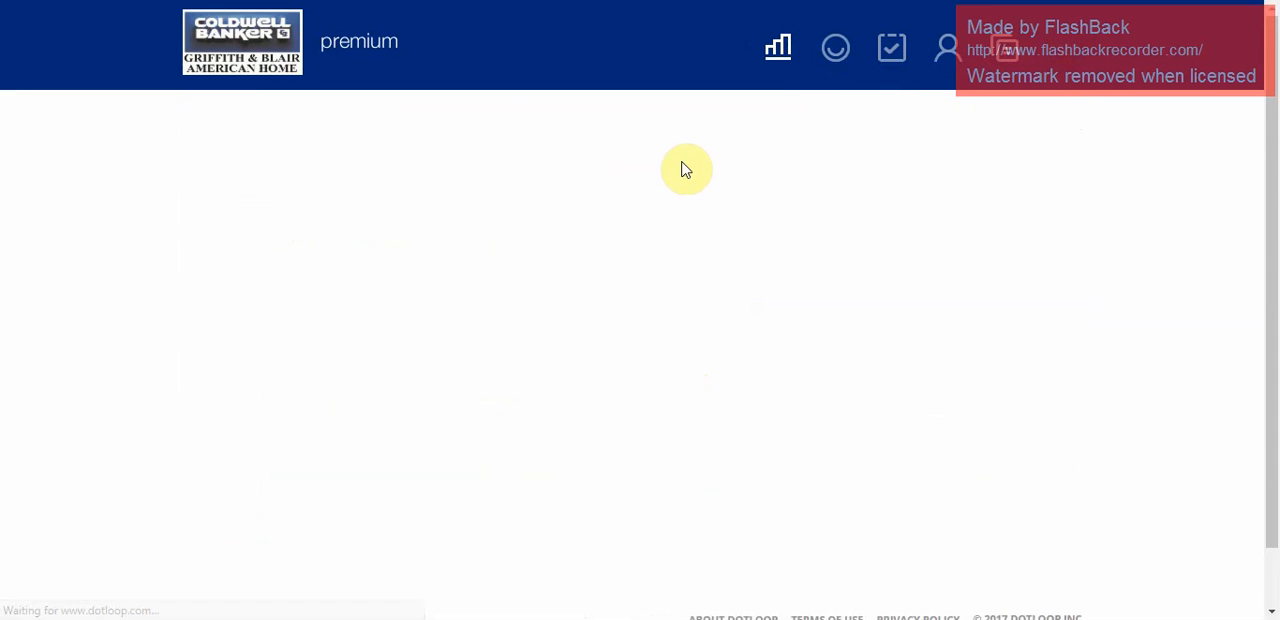
scroll(684, 169, "down", 2)
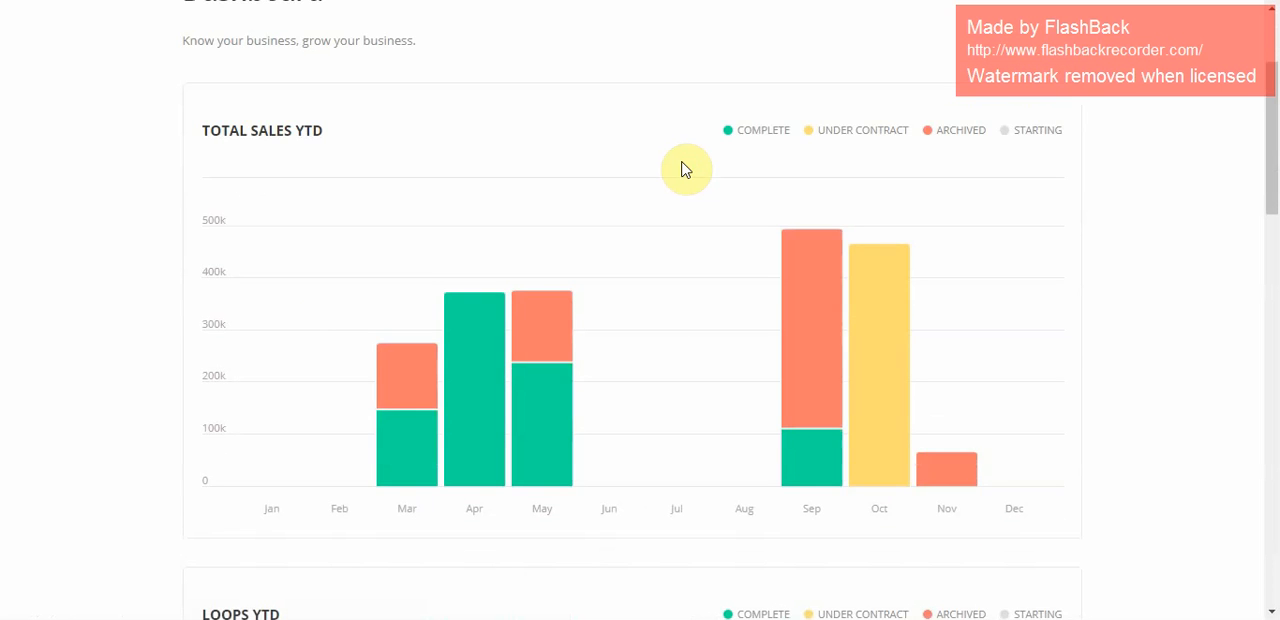
scroll(684, 169, "down", 9)
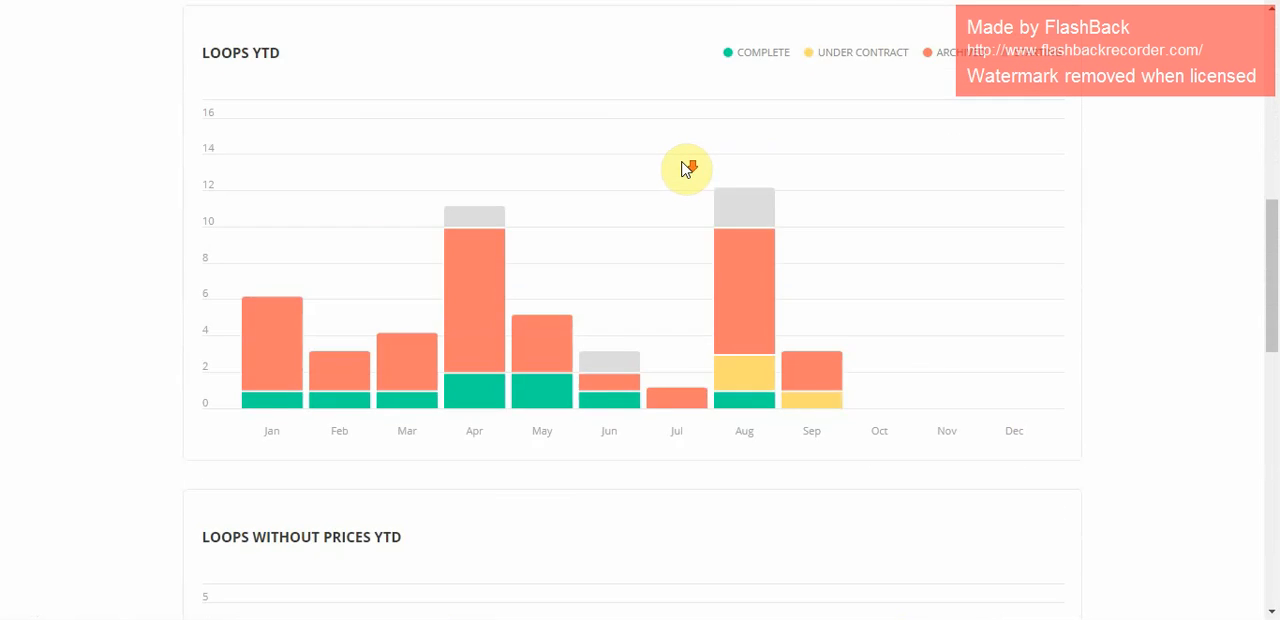
scroll(684, 169, "up", 11)
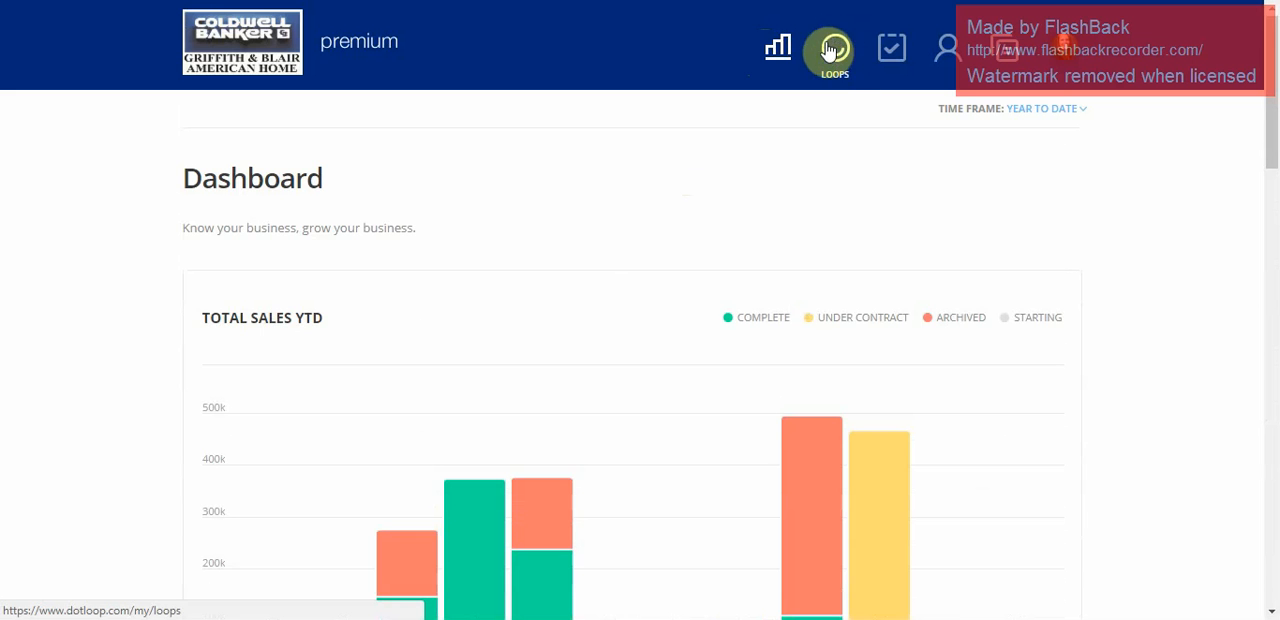
Open the Tasks page and review the loop tasks assigned to the account holder.
left_click(889, 52)
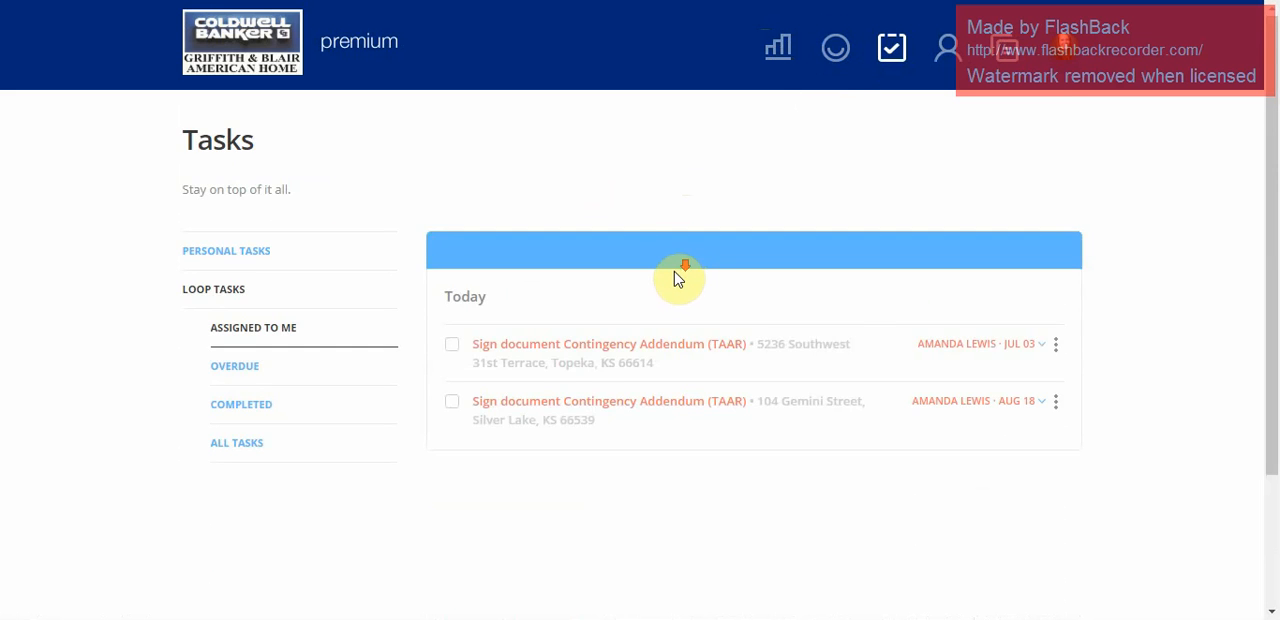
scroll(676, 273, "down", 2)
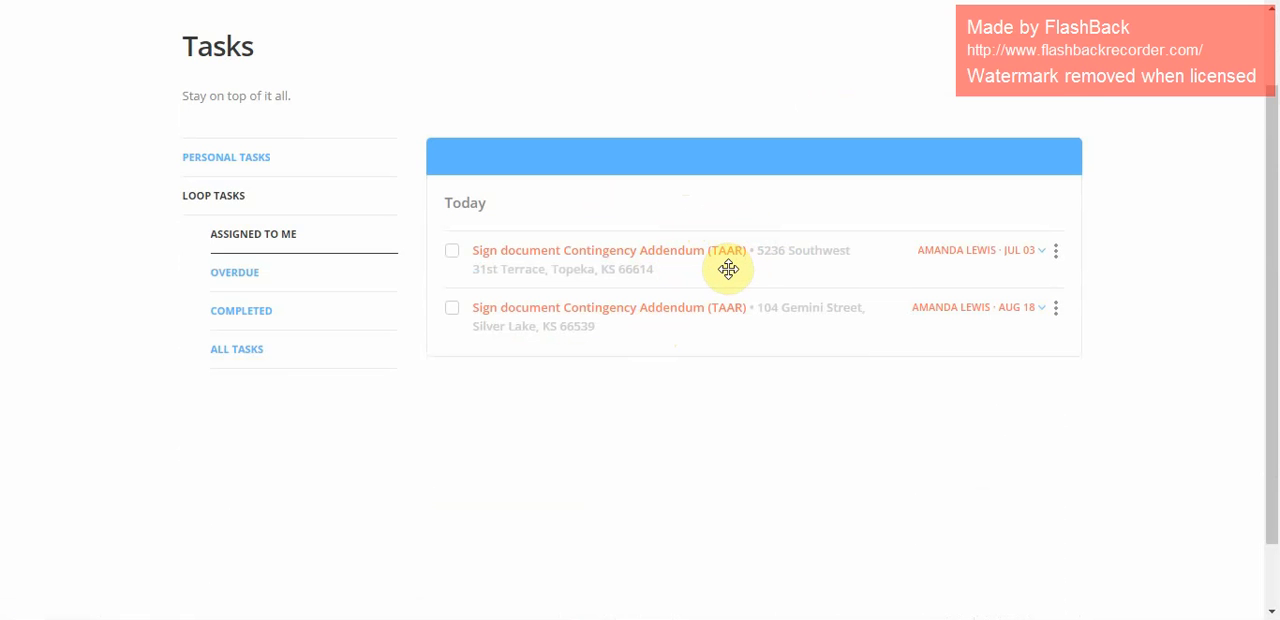
scroll(727, 268, "up", 1)
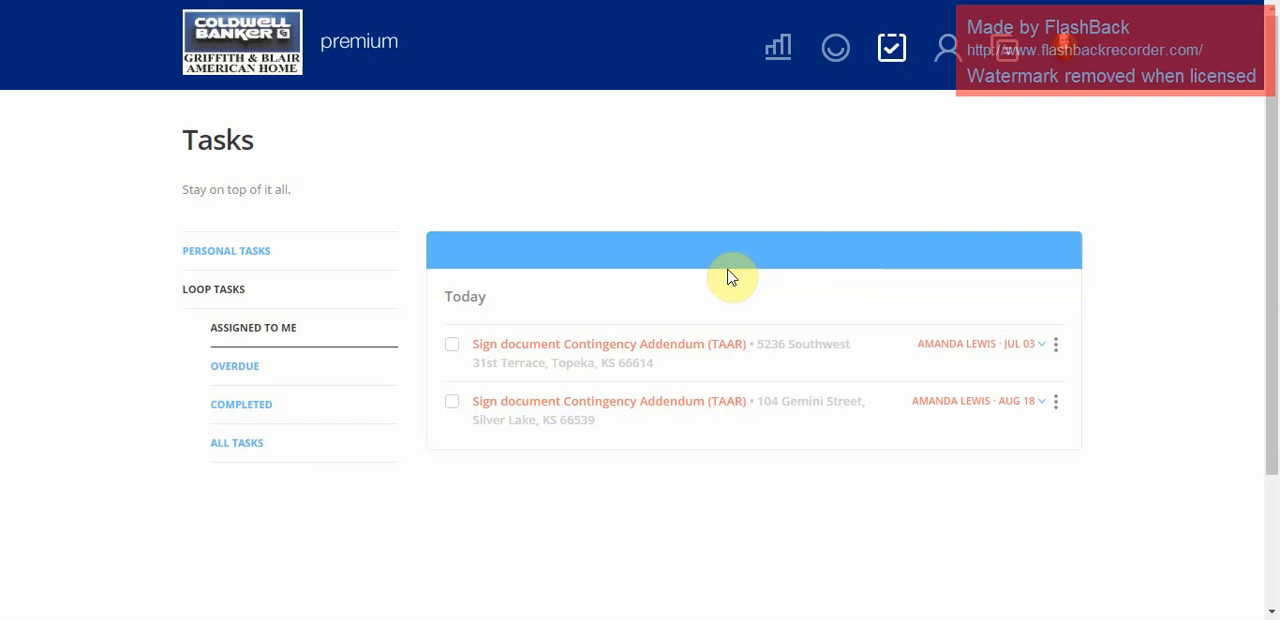
Open the People page and review the trusted service provider categories available for setup.
left_click(952, 56)
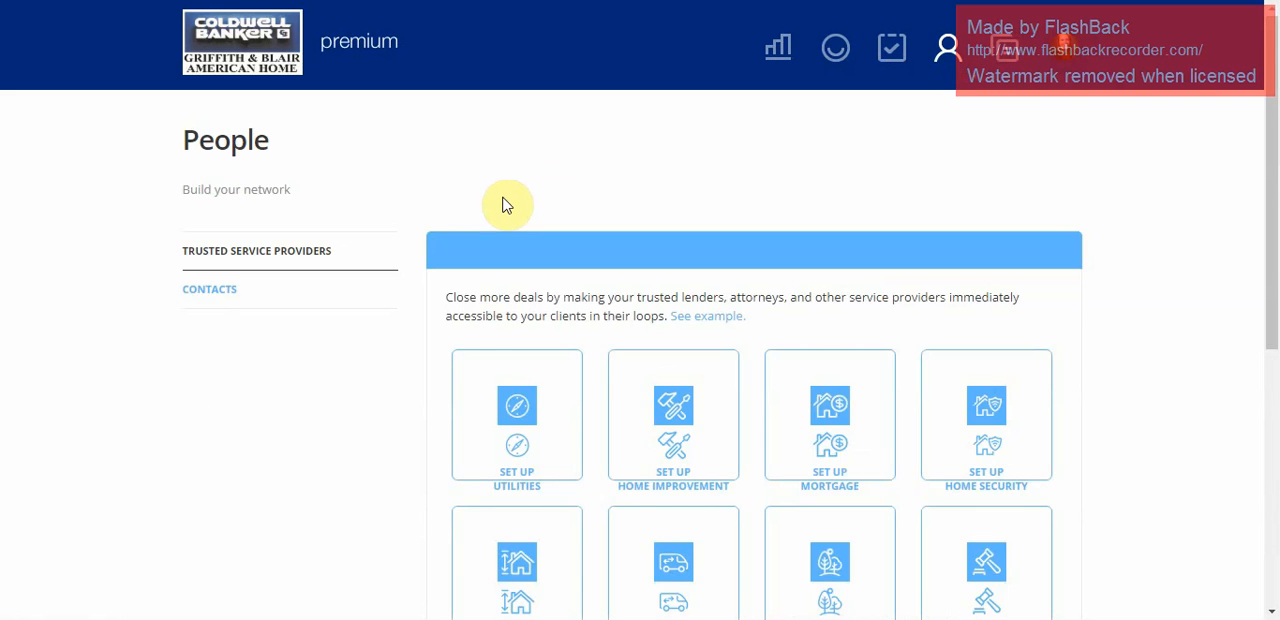
scroll(505, 198, "down", 2)
scroll(505, 198, "down", 1)
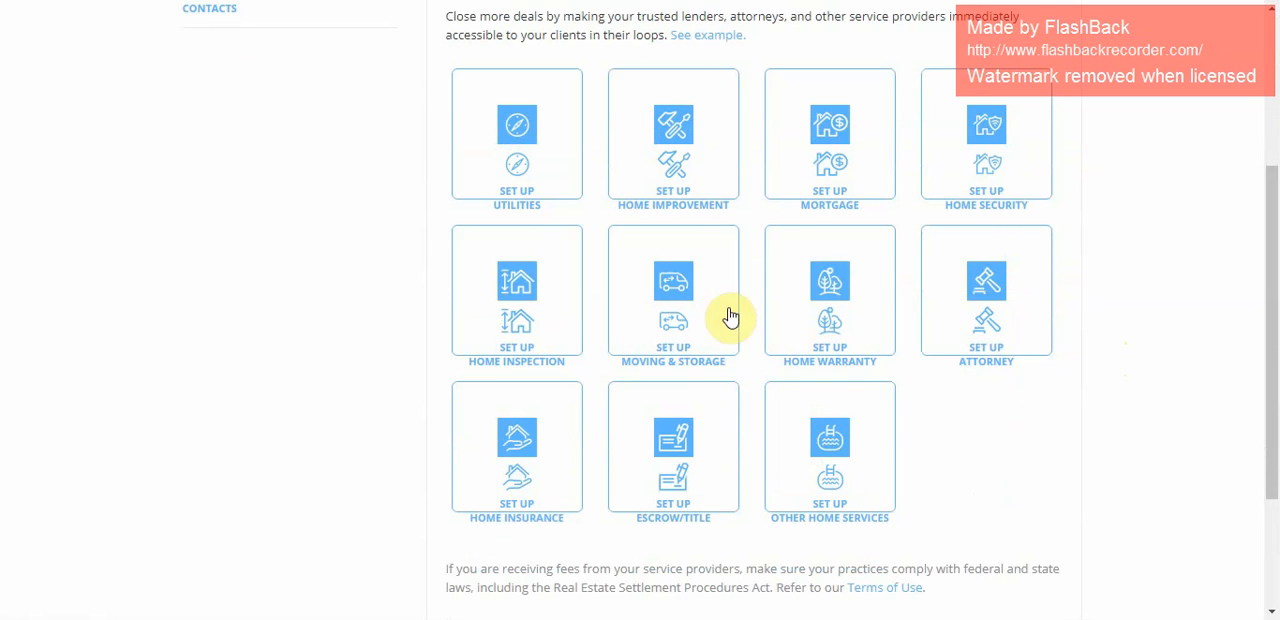
scroll(729, 315, "up", 3)
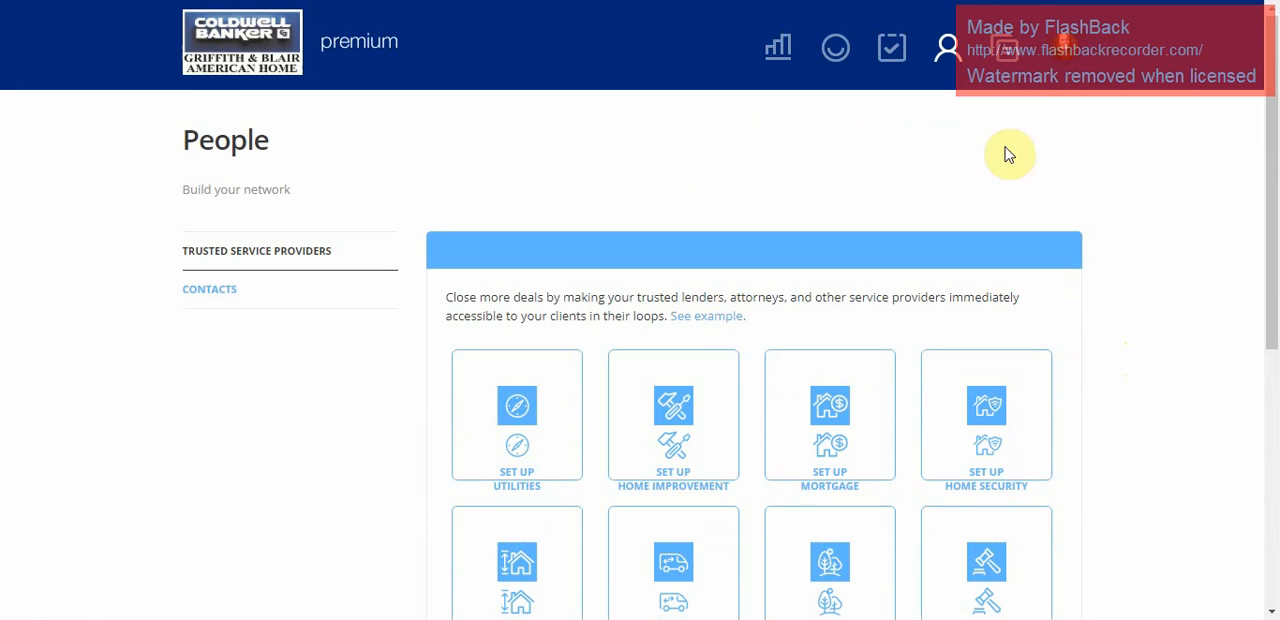
Show the Contacts list within People and look through the saved contacts.
left_click(209, 289)
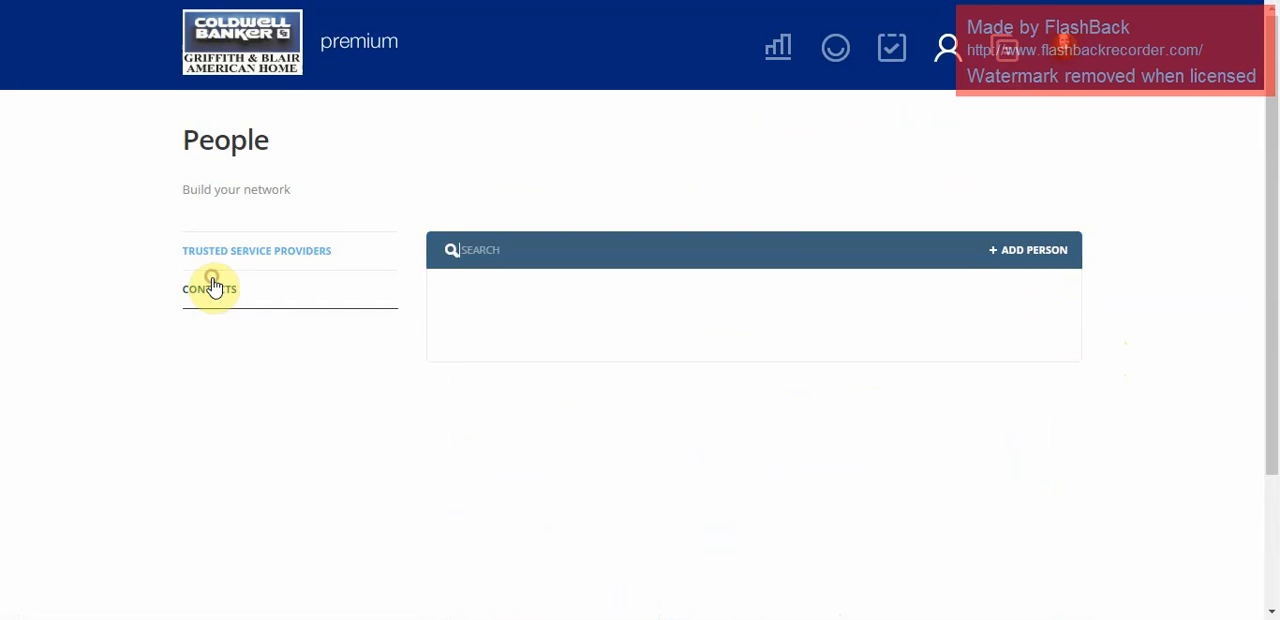
scroll(780, 199, "down", 2)
scroll(781, 199, "down", 5)
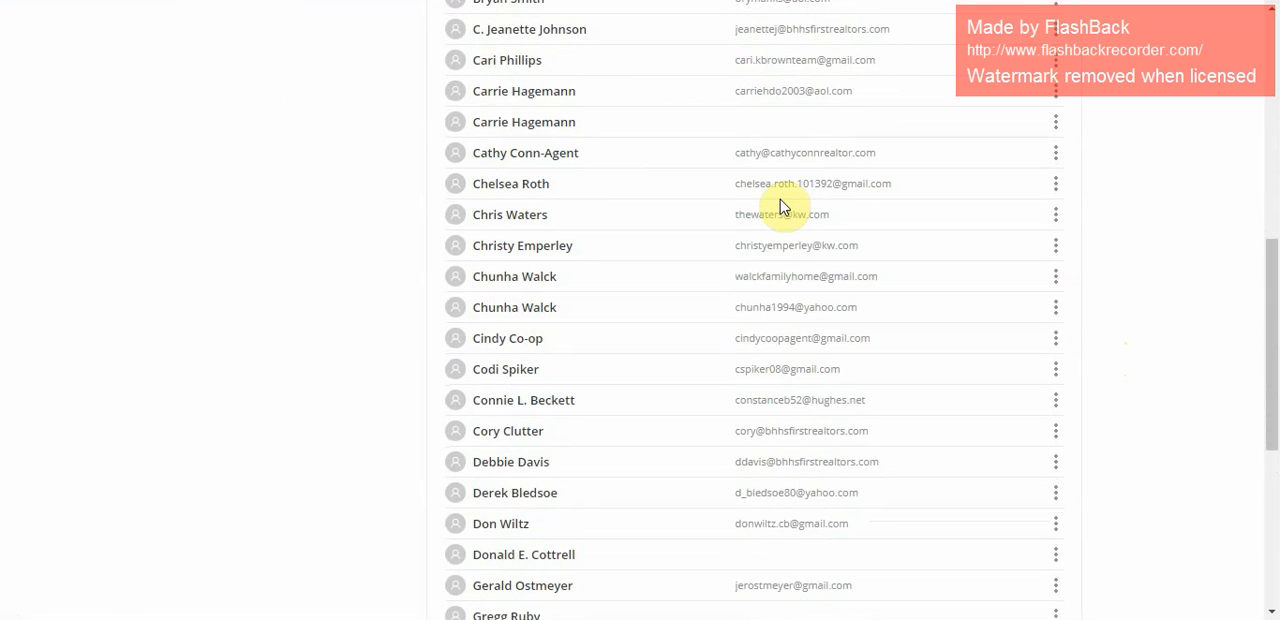
scroll(781, 200, "down", 3)
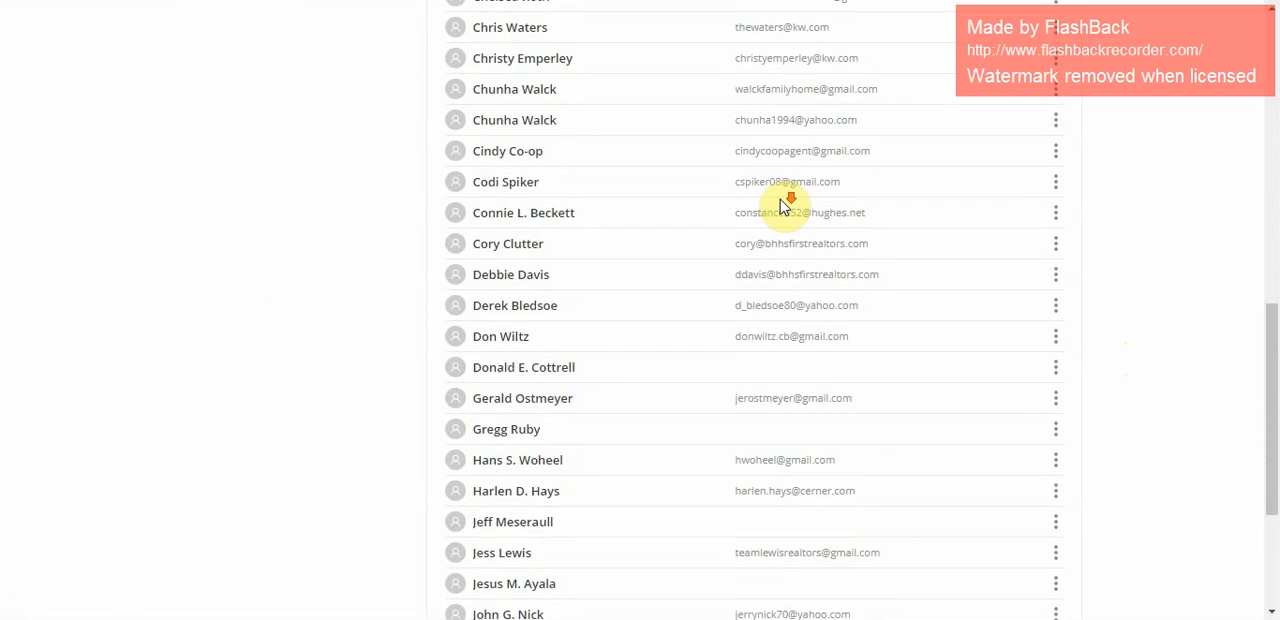
scroll(781, 206, "down", 1)
scroll(781, 206, "up", 12)
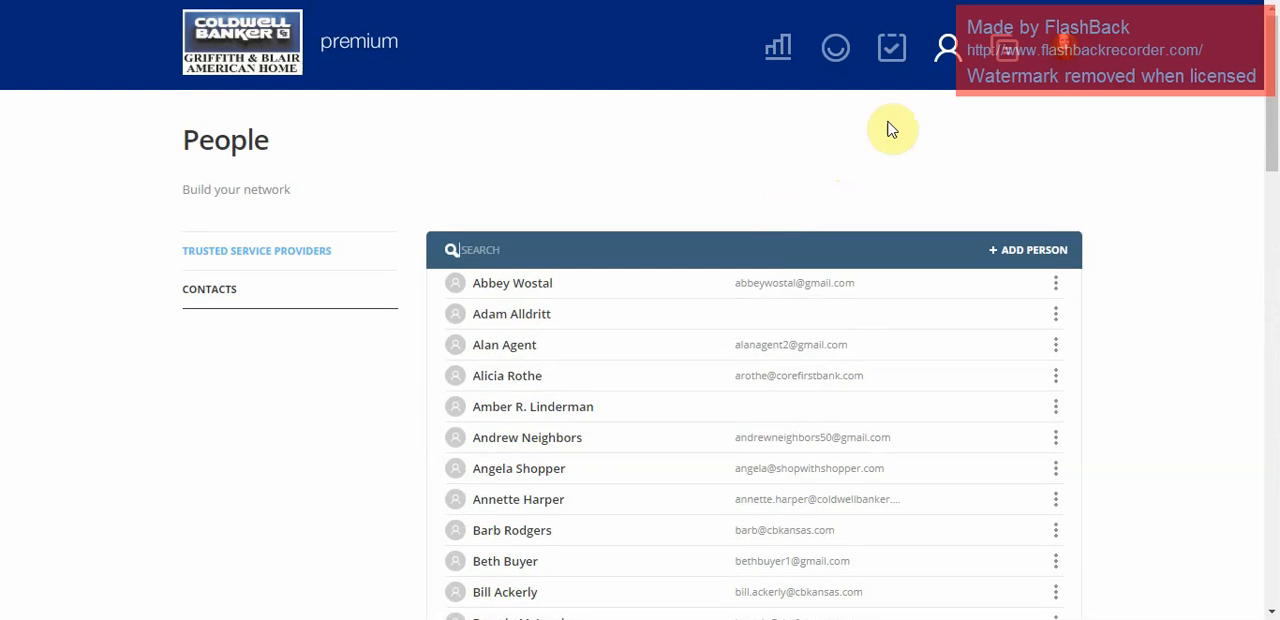
Review the document folders on the Templates page and the options in the account profile menu.
left_click(1005, 48)
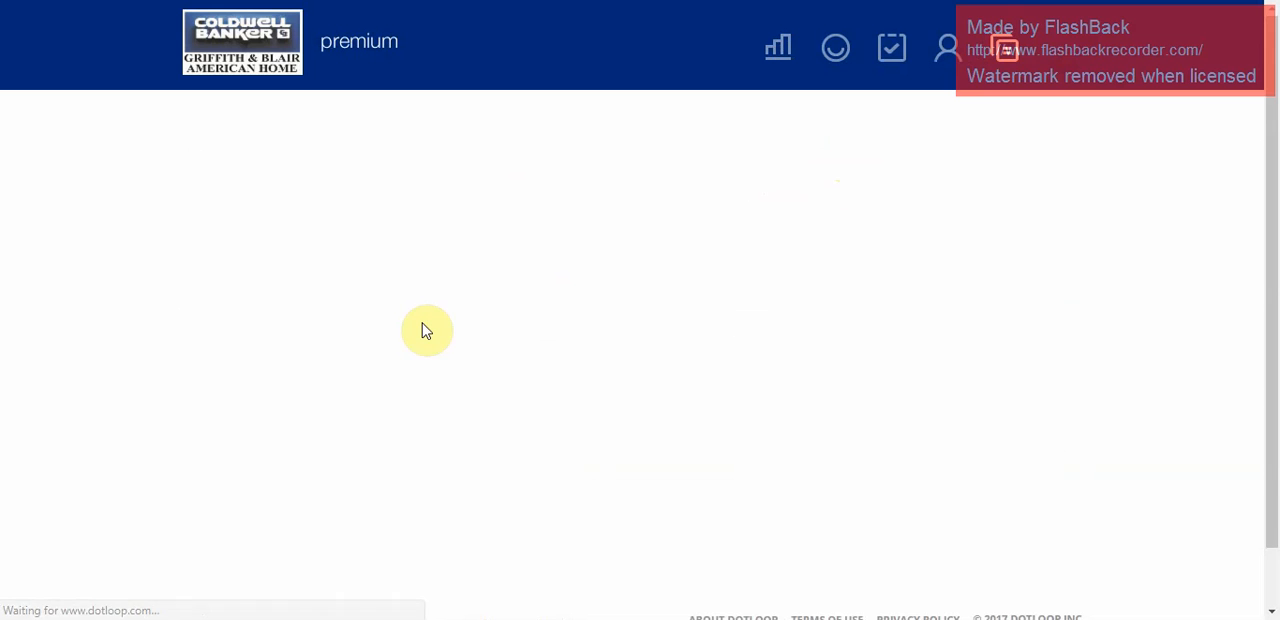
scroll(451, 283, "down", 1)
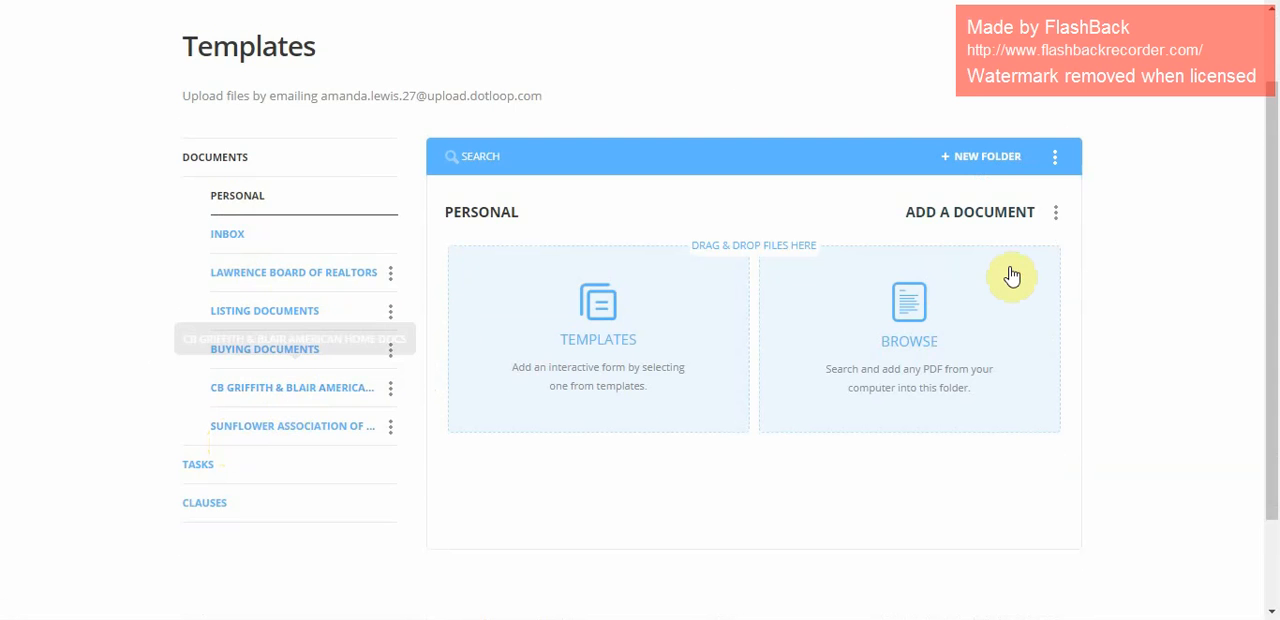
scroll(1009, 277, "up", 1)
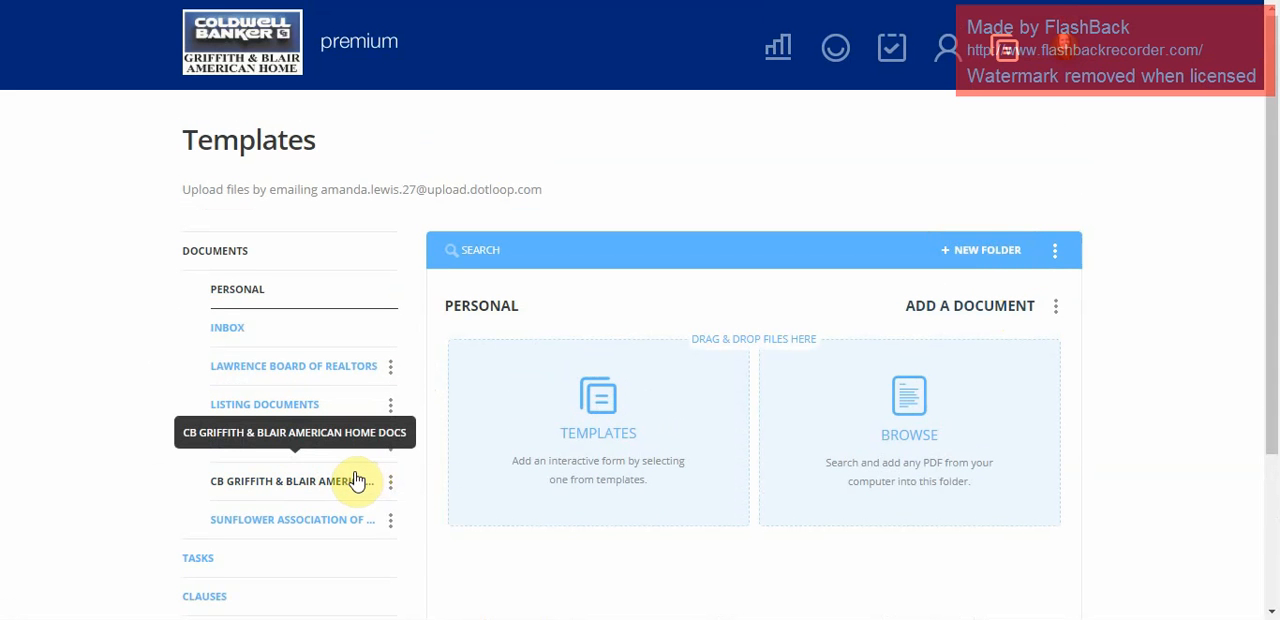
left_click(1057, 57)
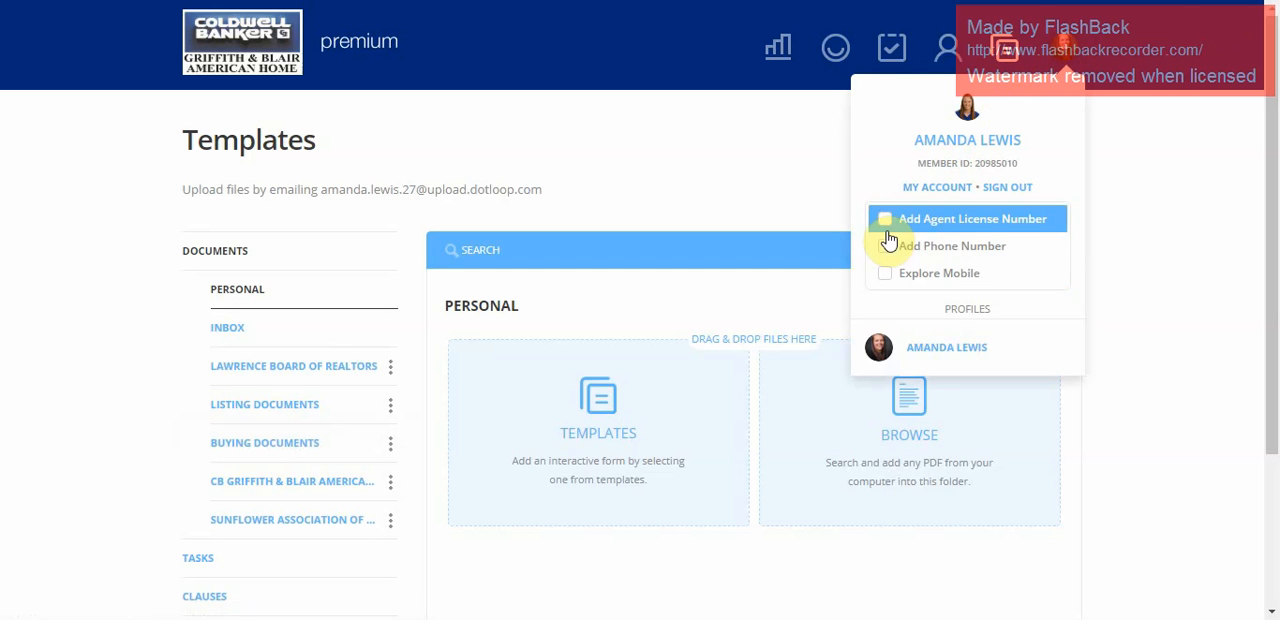
left_click(792, 178)
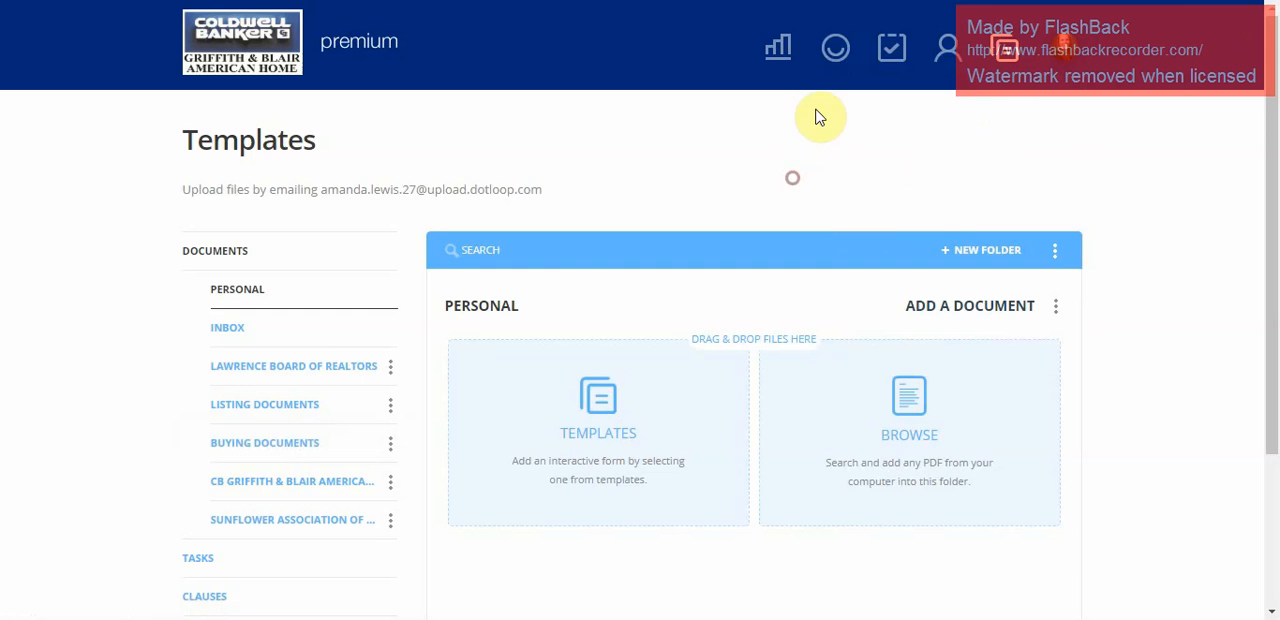
Return to the Loops page and create a loop without a template, named with the property's street address, city and state.
left_click(843, 45)
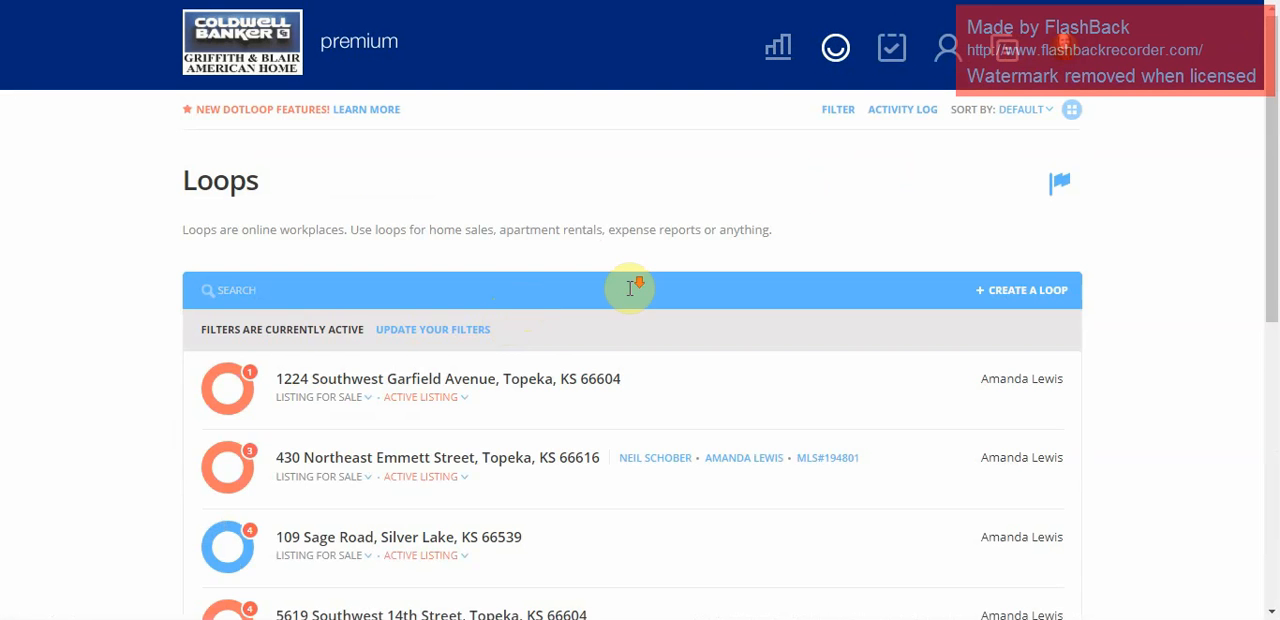
scroll(634, 289, "down", 2)
scroll(634, 289, "up", 2)
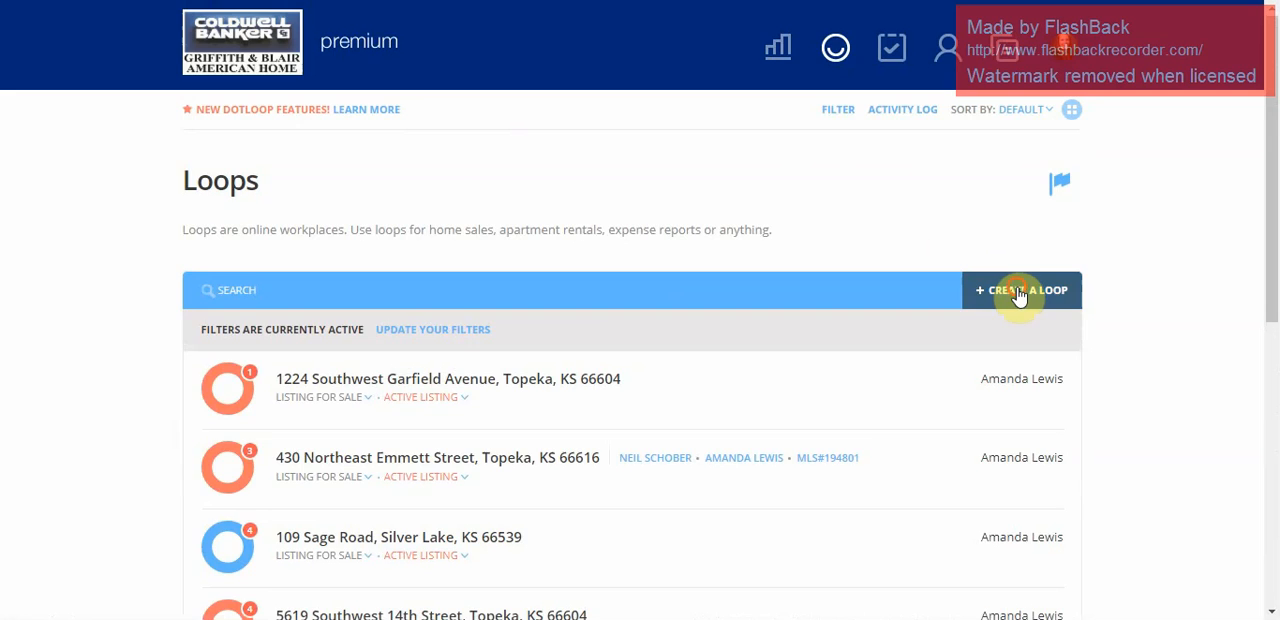
left_click(1019, 296)
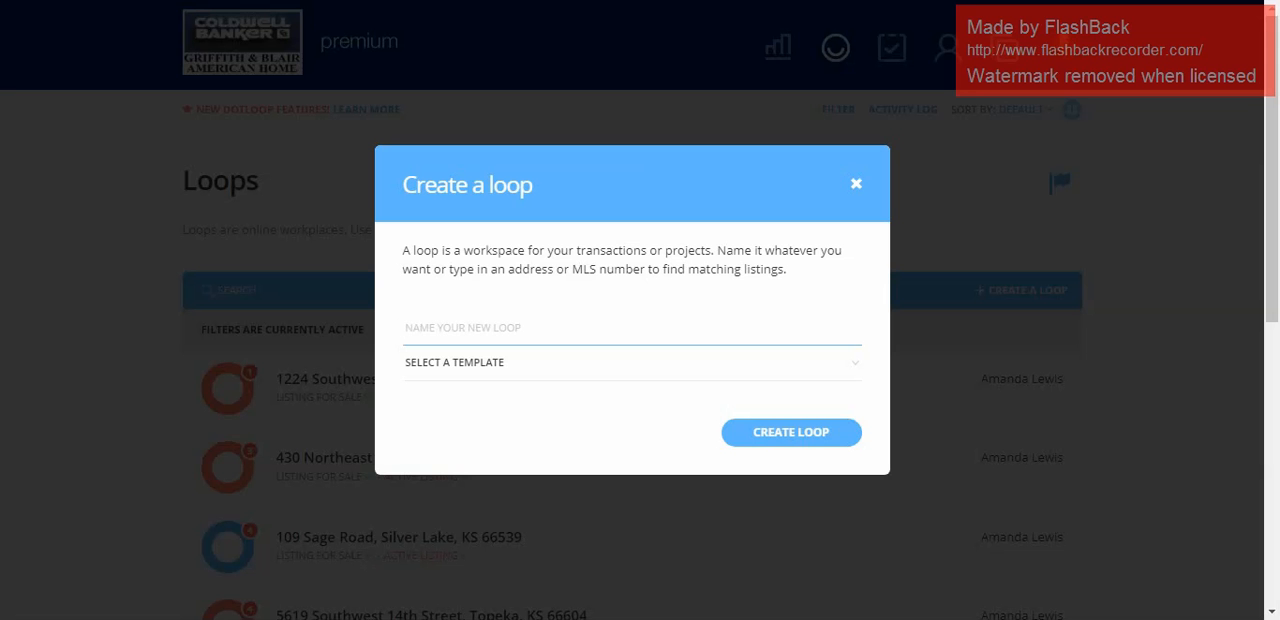
type("123 Main S")
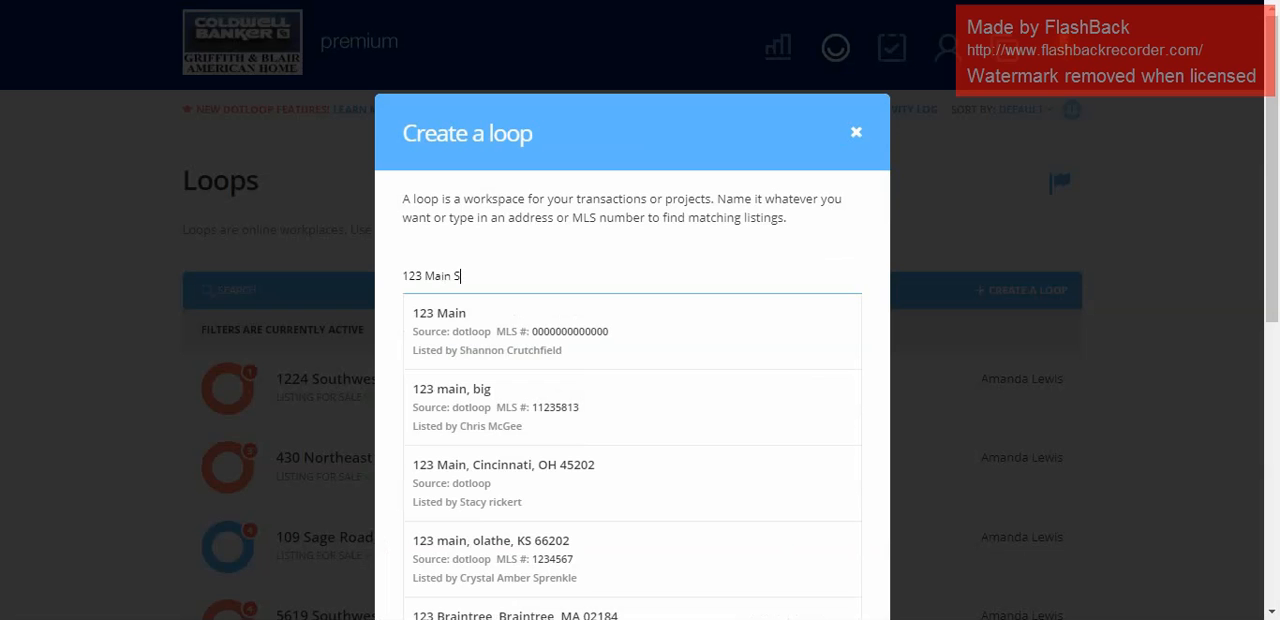
type("t Tope")
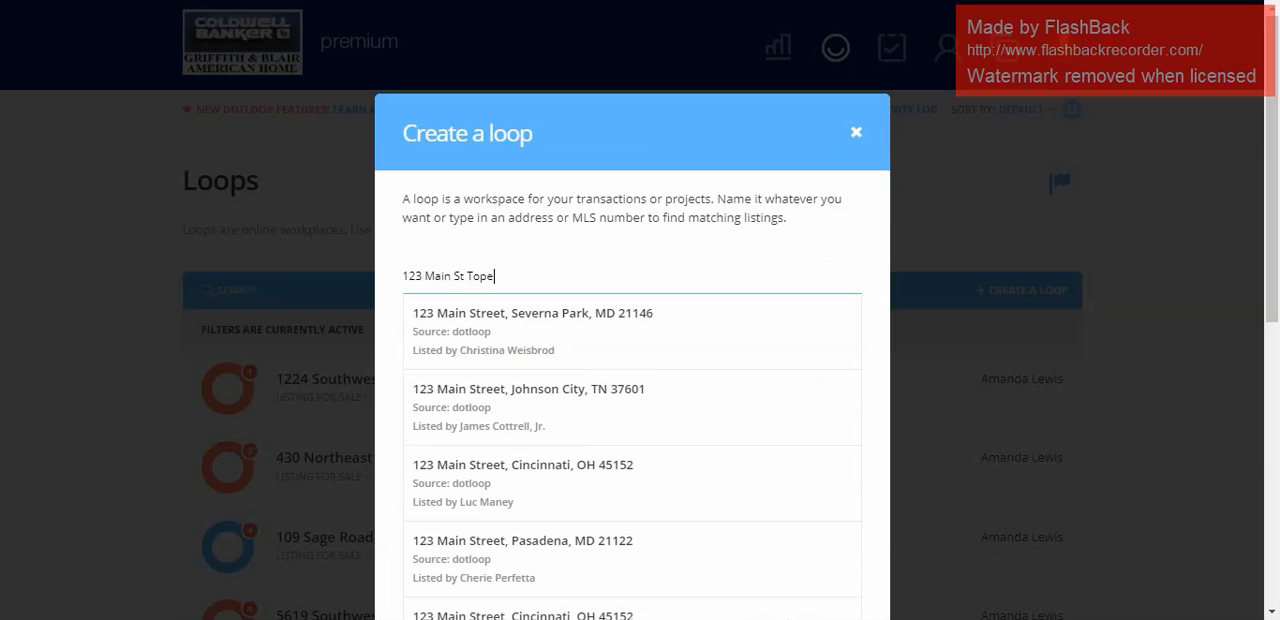
type("ka, KS")
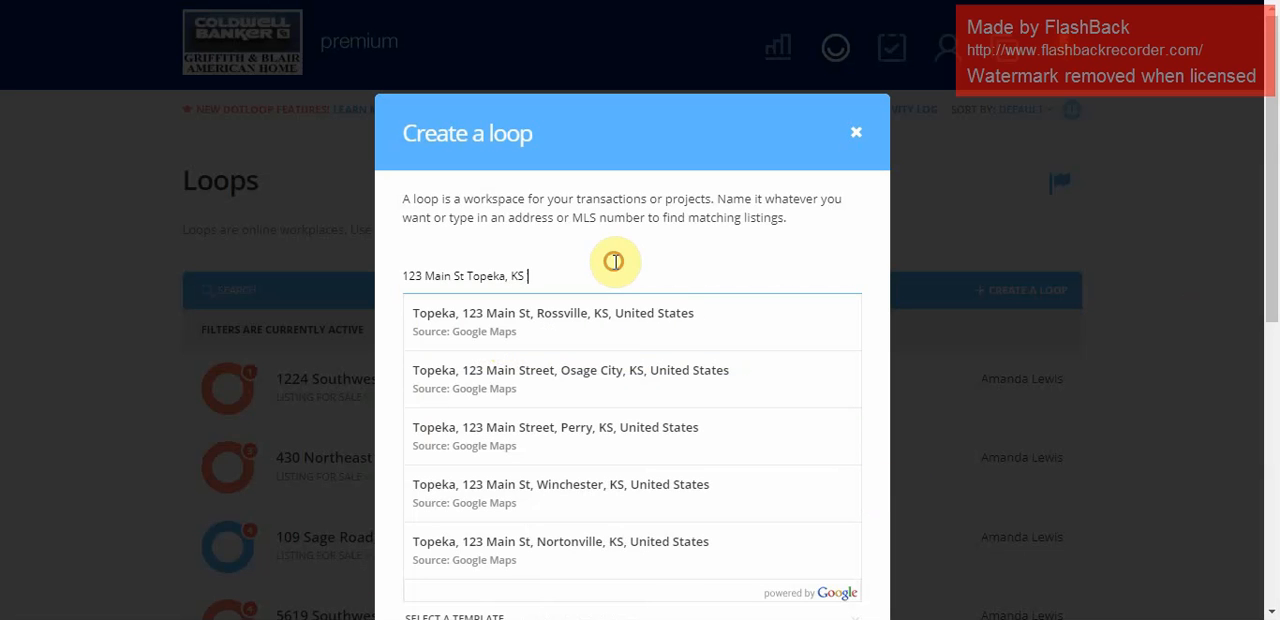
scroll(776, 390, "down", 3)
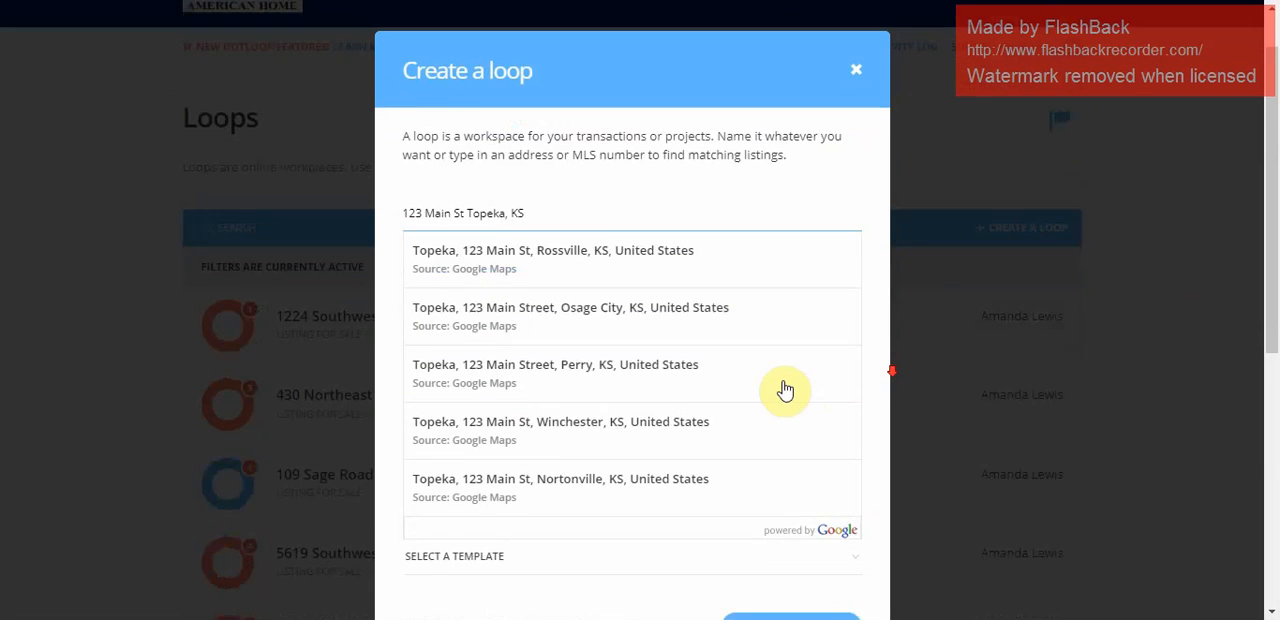
left_click(745, 418)
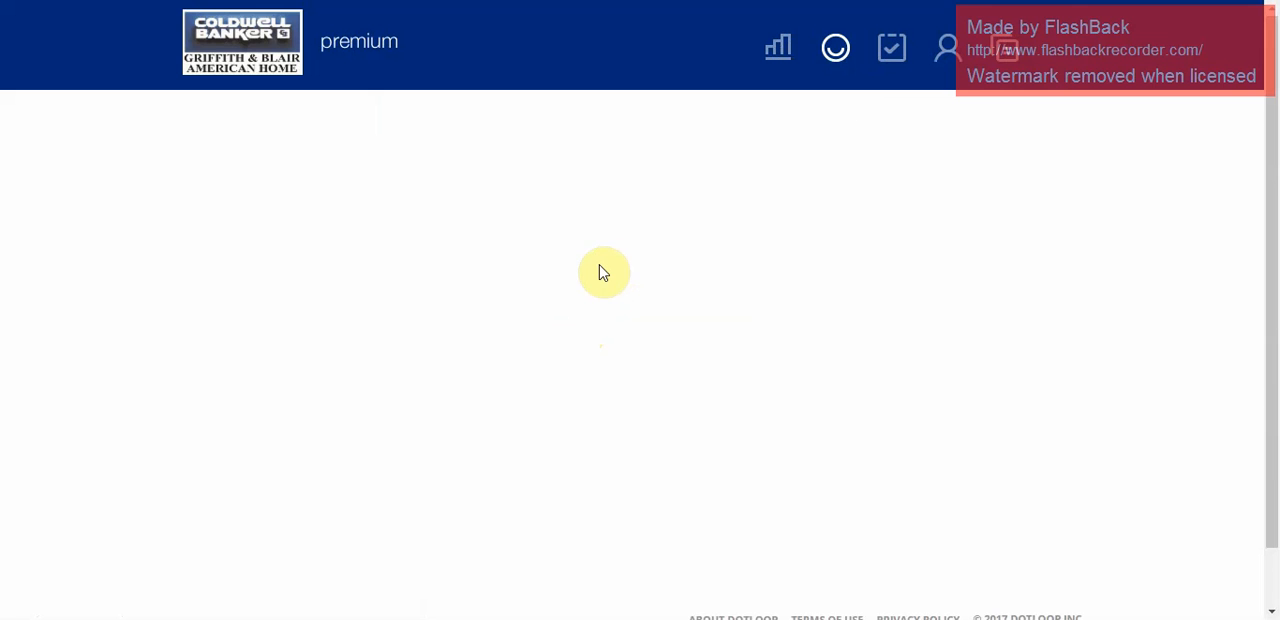
Fill in a new person for the loop with the buyer's full name, e-mail and the Buyer role, and try to add them.
scroll(600, 272, "down", 2)
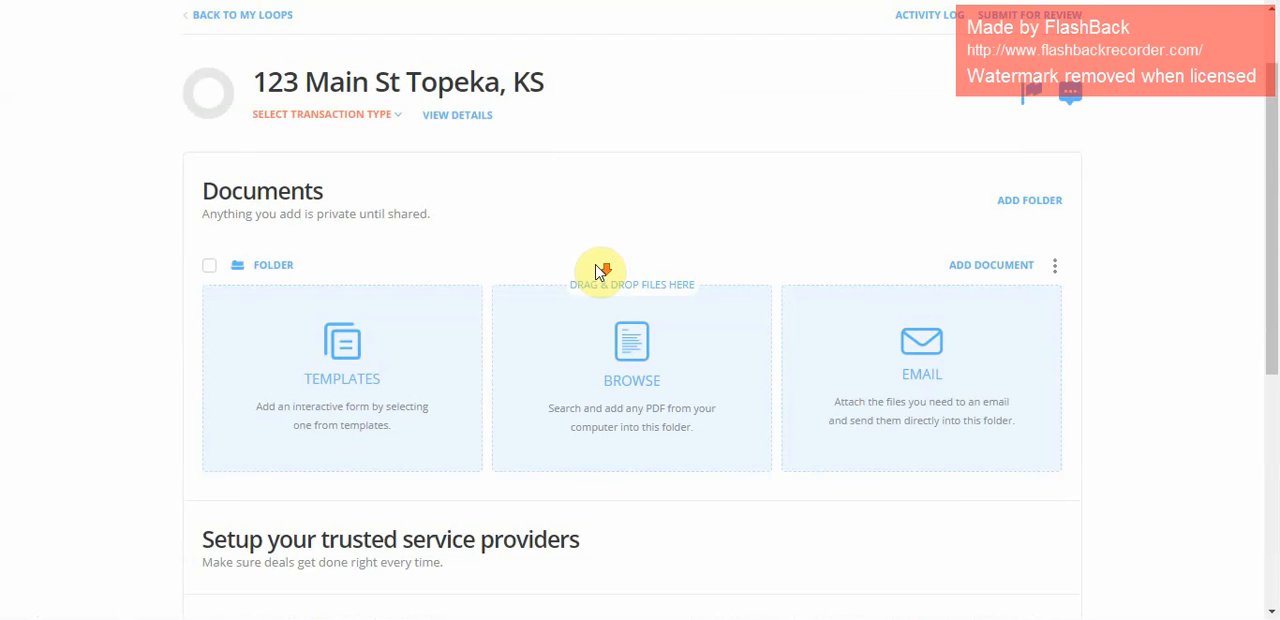
scroll(595, 273, "down", 3)
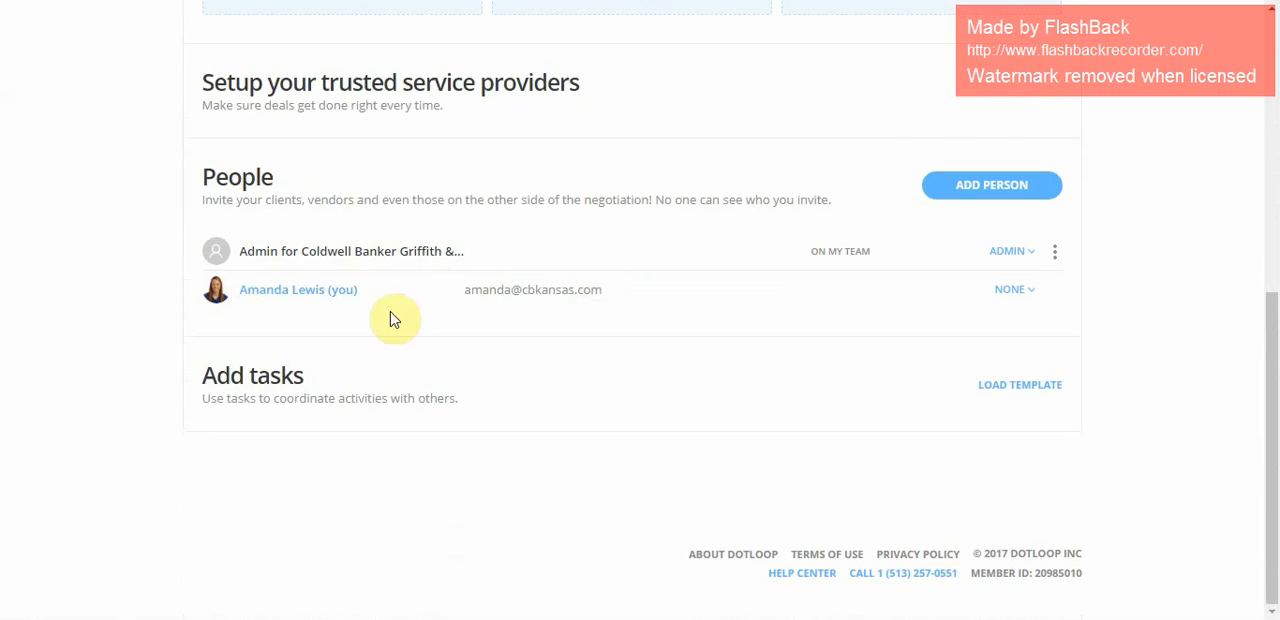
left_click(1025, 188)
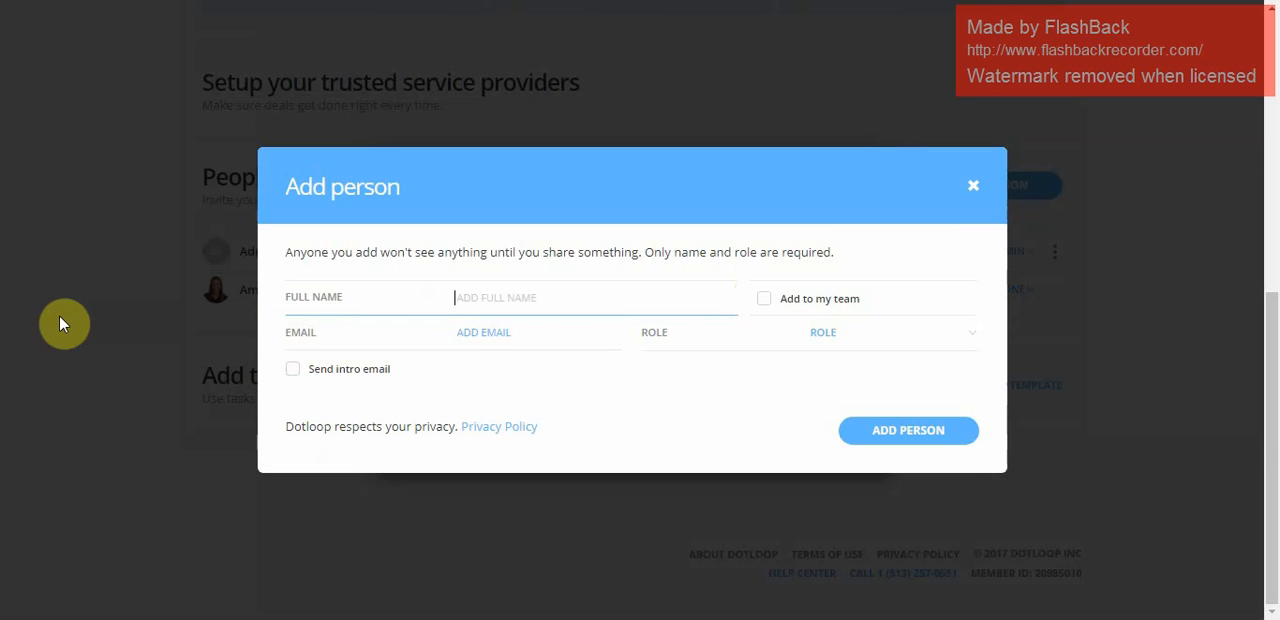
type("Joe Buyer")
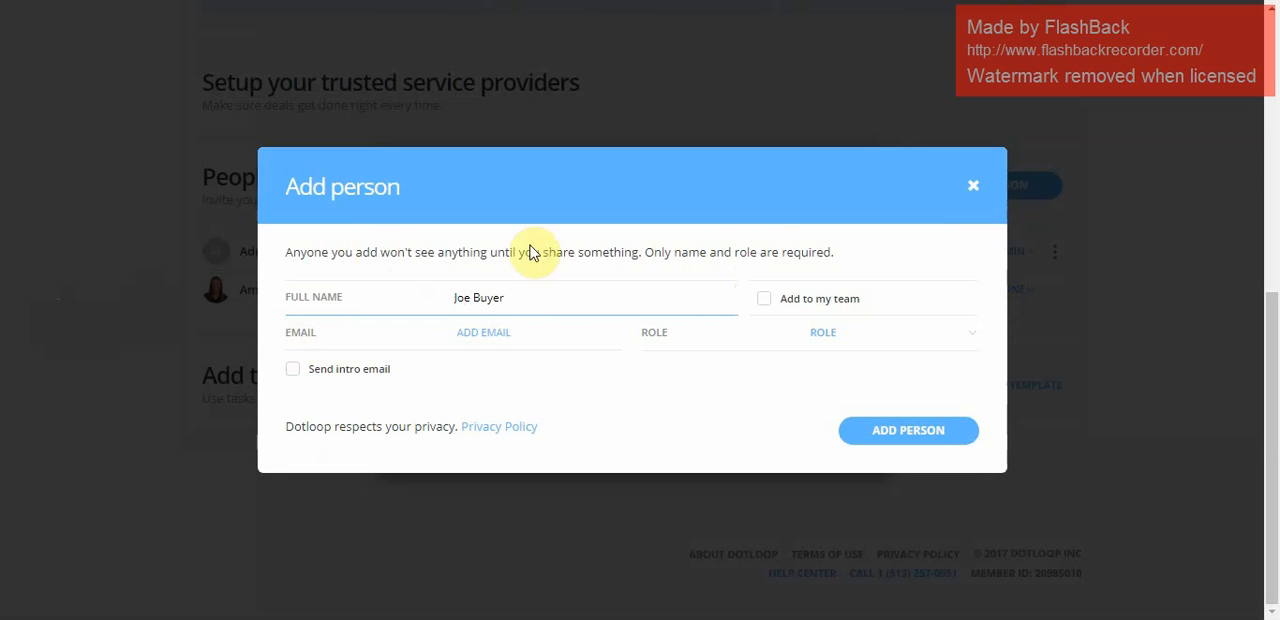
left_click(491, 335)
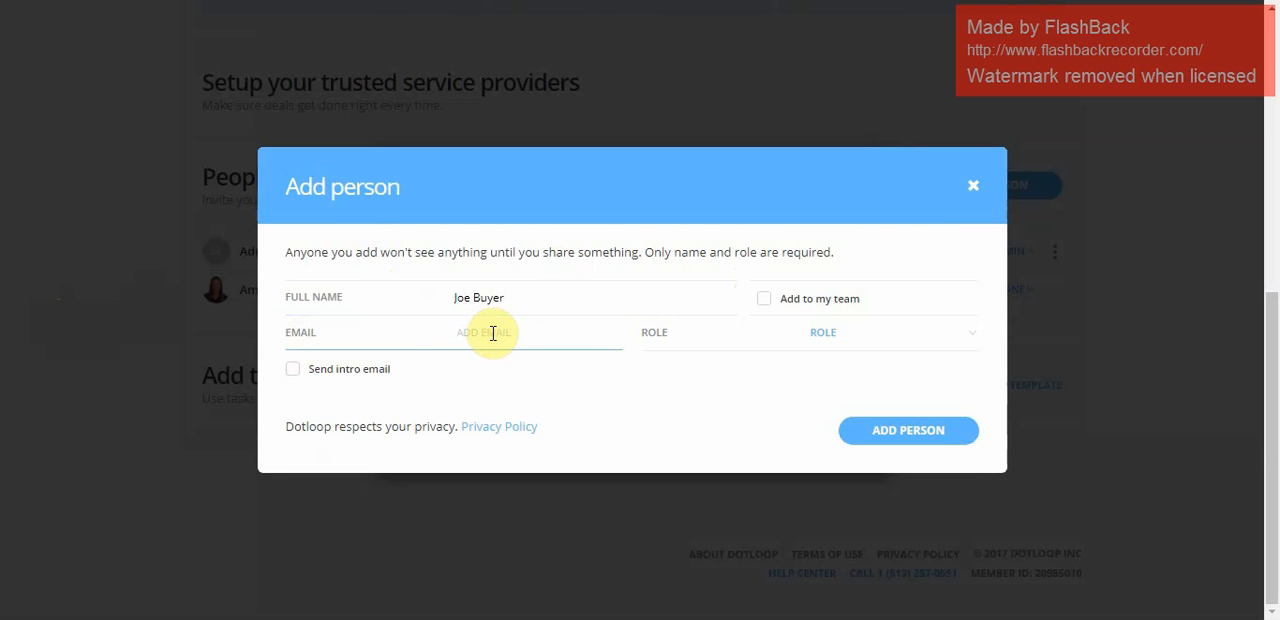
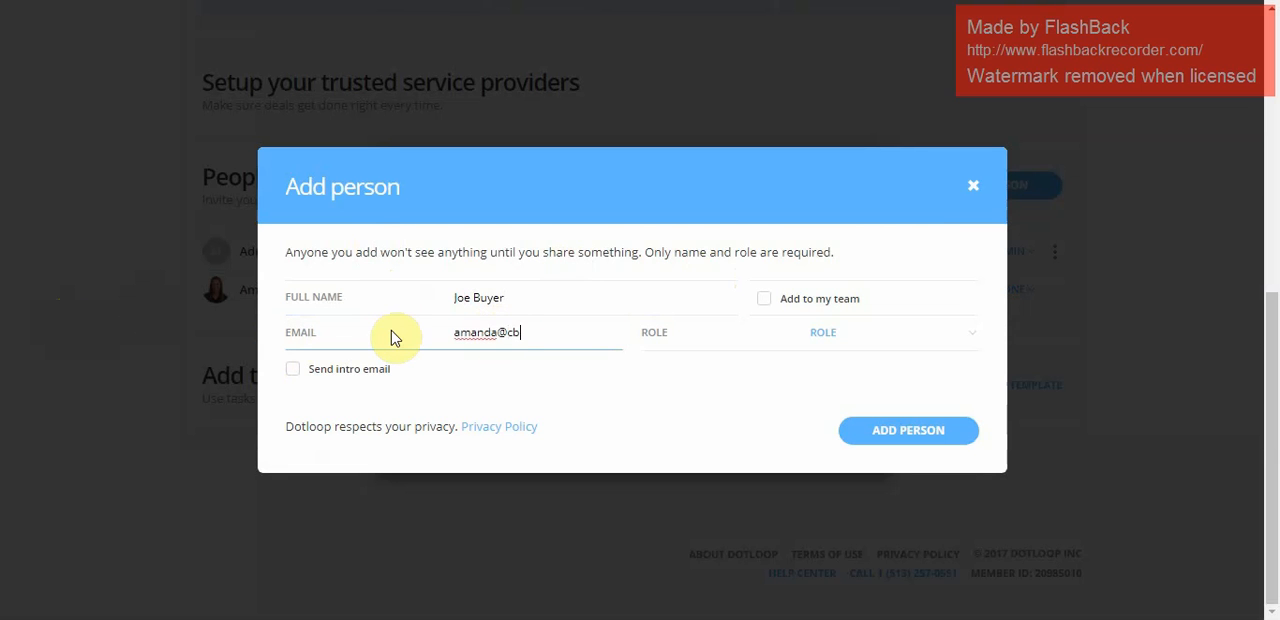
left_click(818, 334)
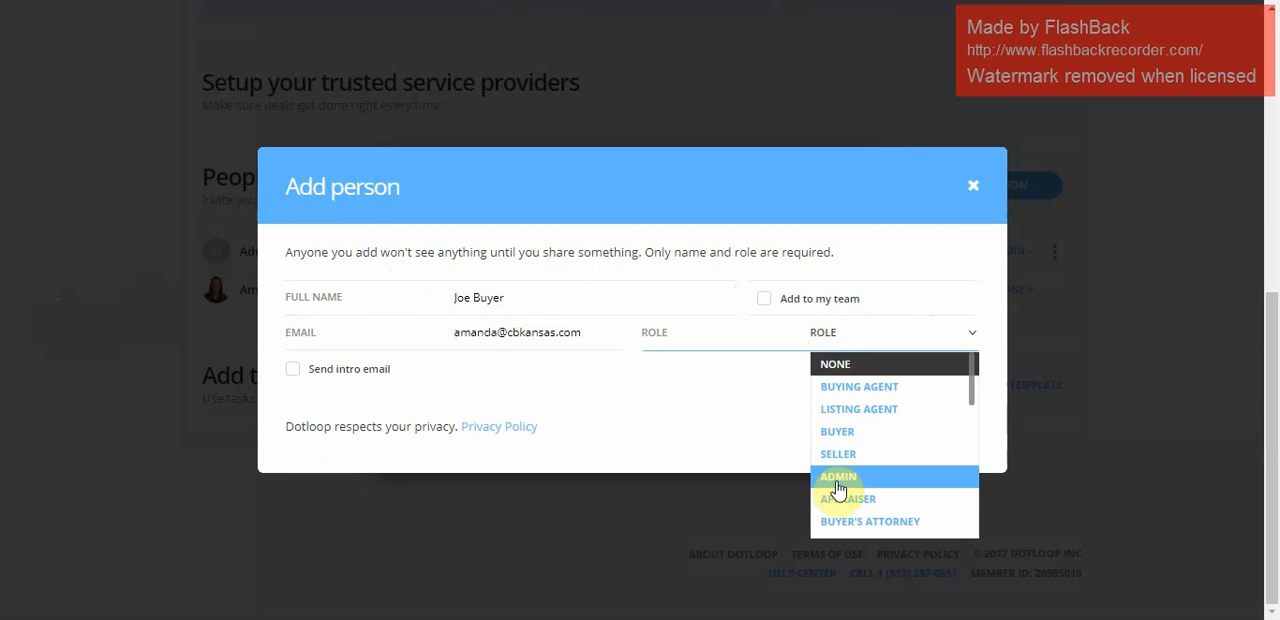
left_click(845, 432)
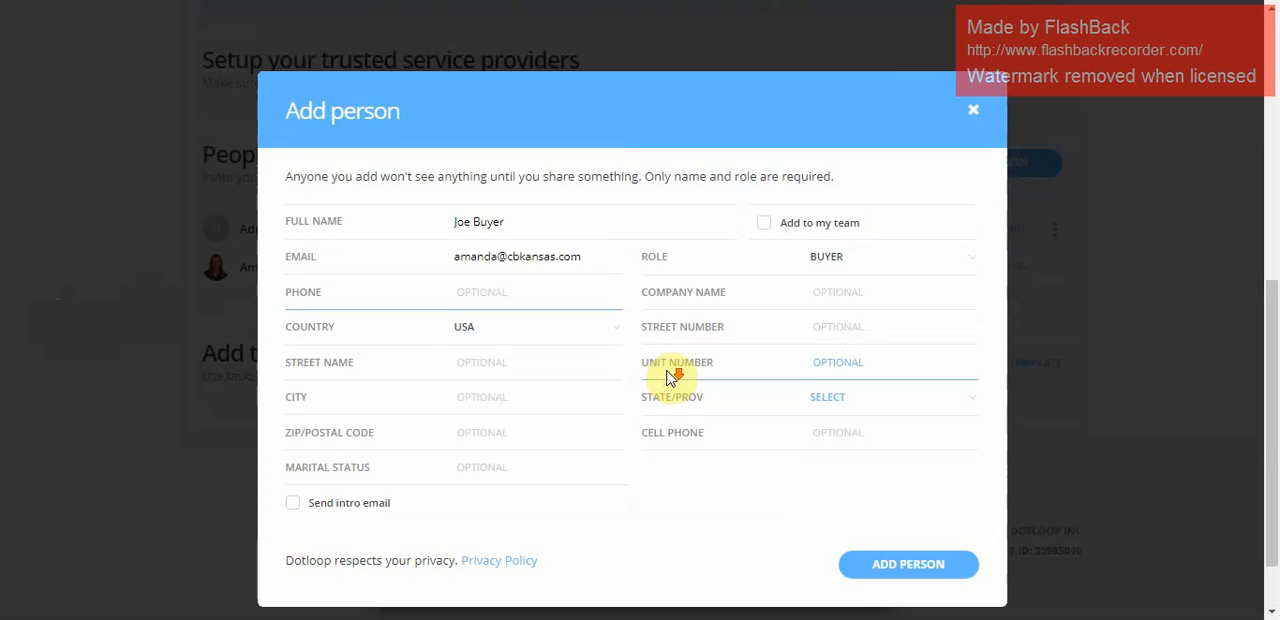
left_click(925, 486)
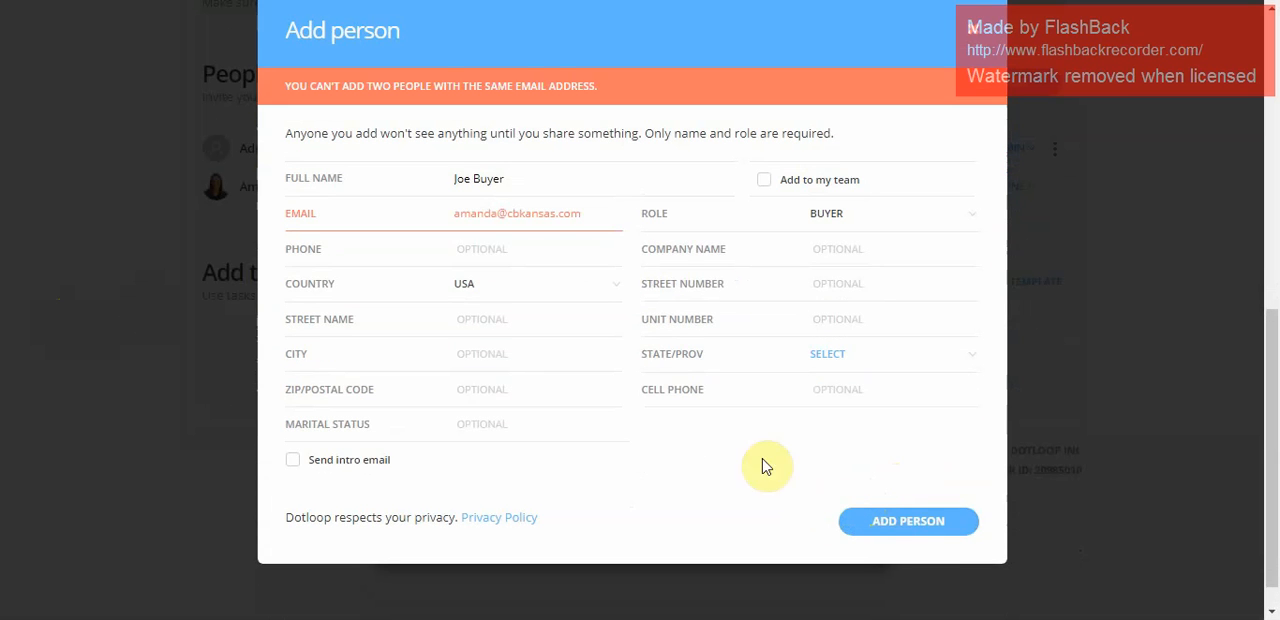
Replace the buyer's e-mail with a different address and add the person to the loop.
left_click_drag(581, 214, 323, 285)
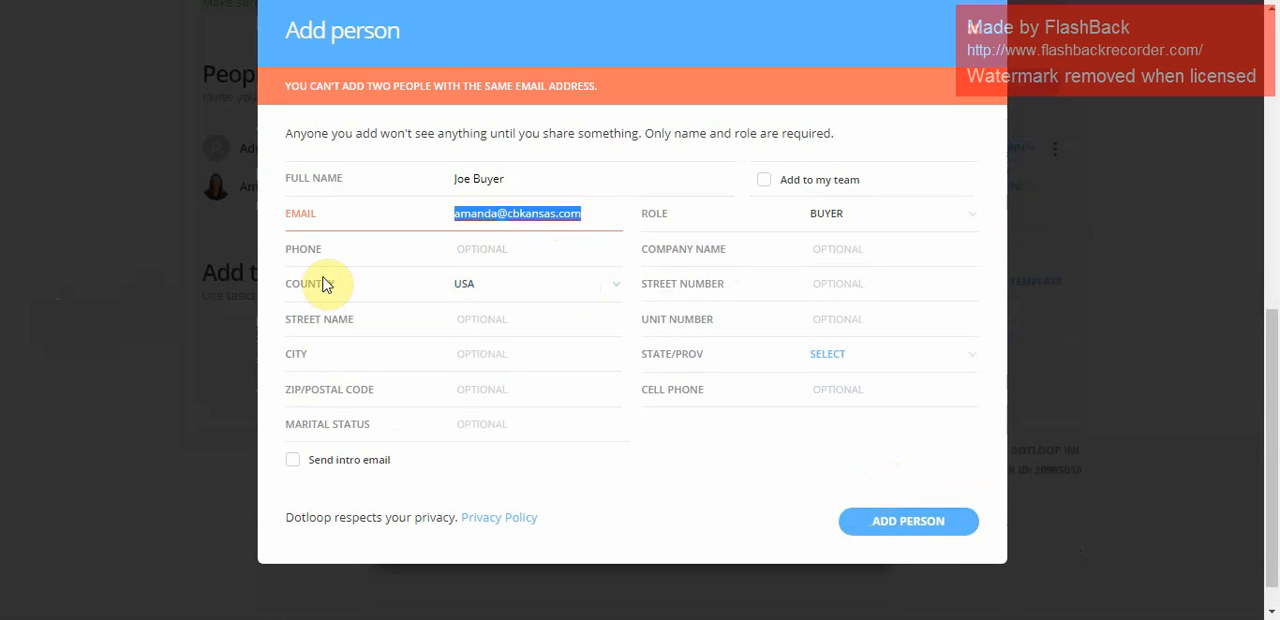
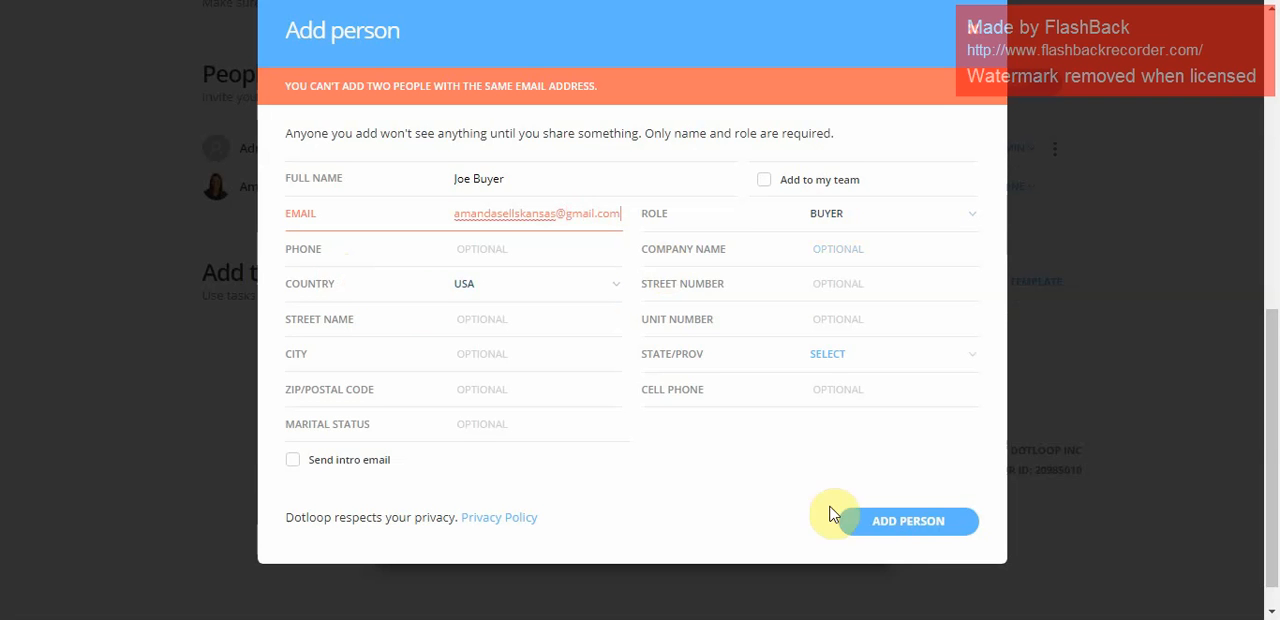
left_click(900, 530)
left_click(900, 530)
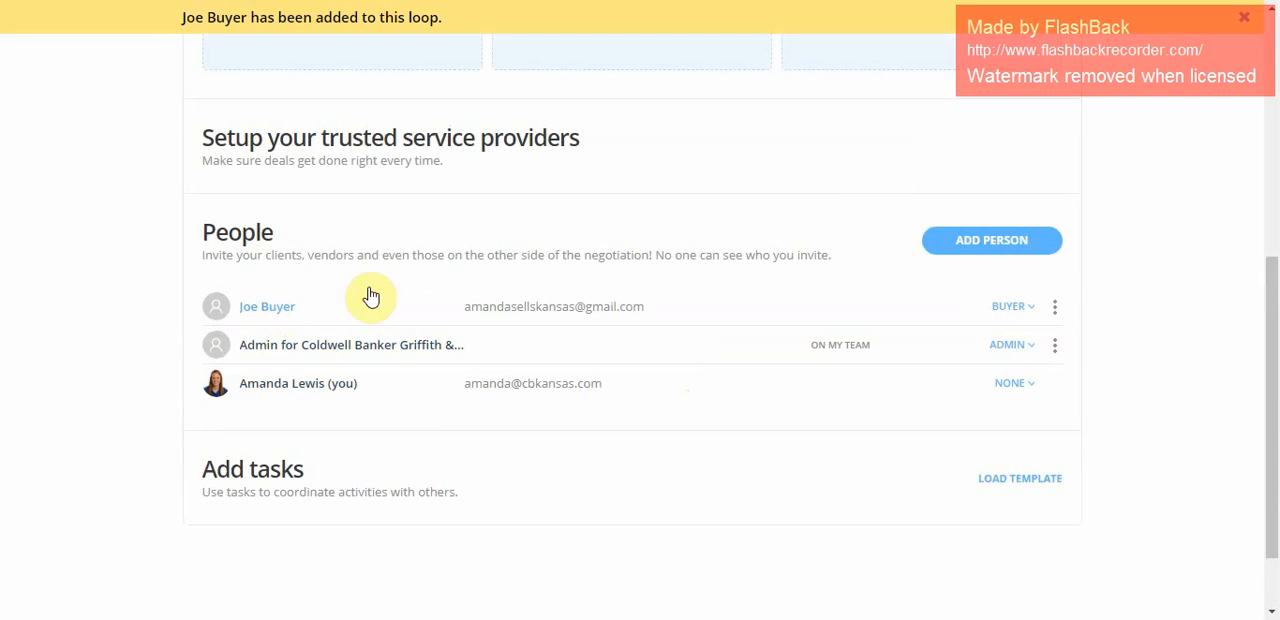
Copy the Uniform Contract from the Sunflower Association of Realtors templates into the loop's document folder.
scroll(866, 316, "up", 3)
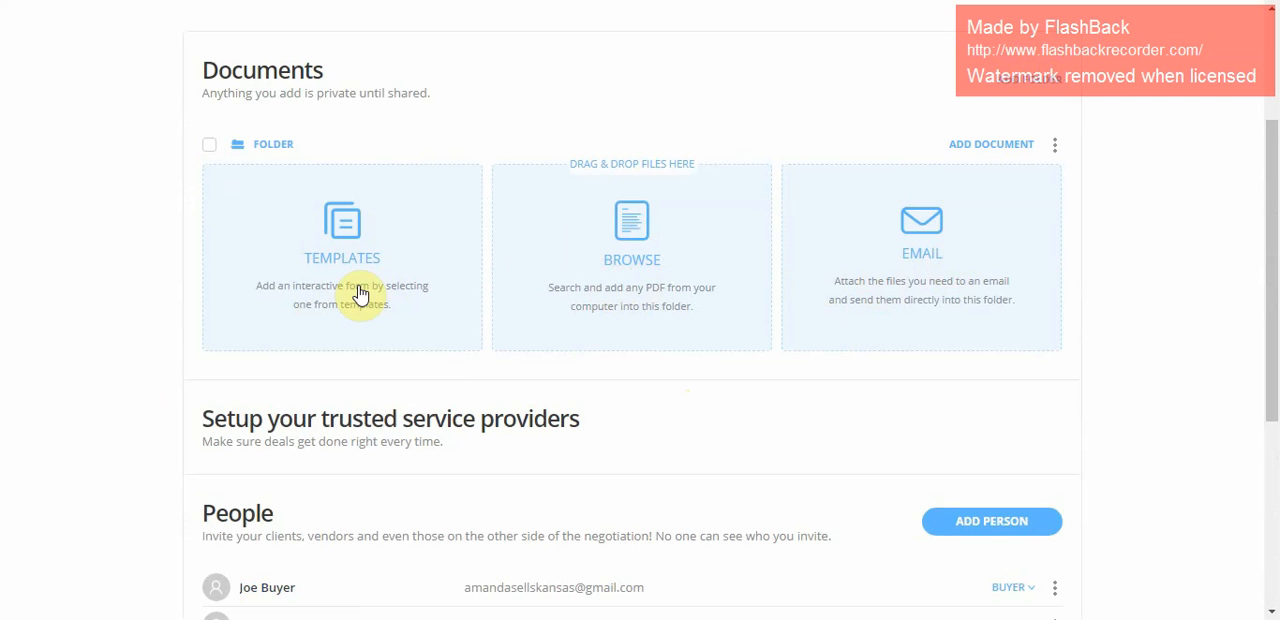
left_click(391, 239)
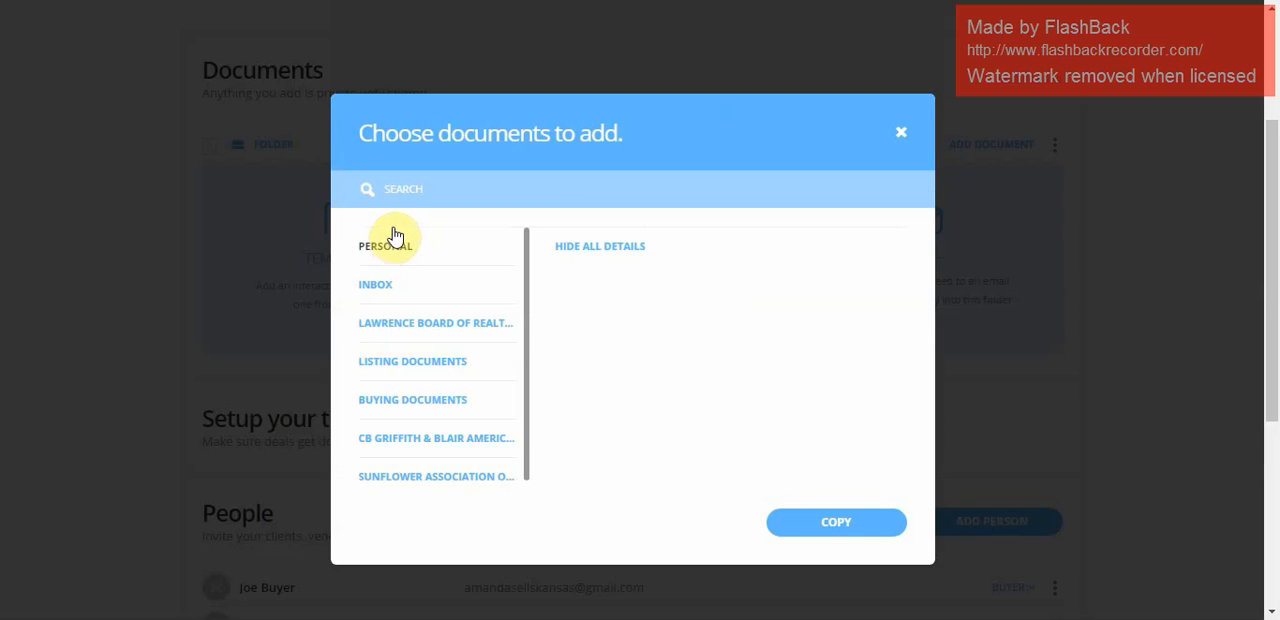
left_click(387, 480)
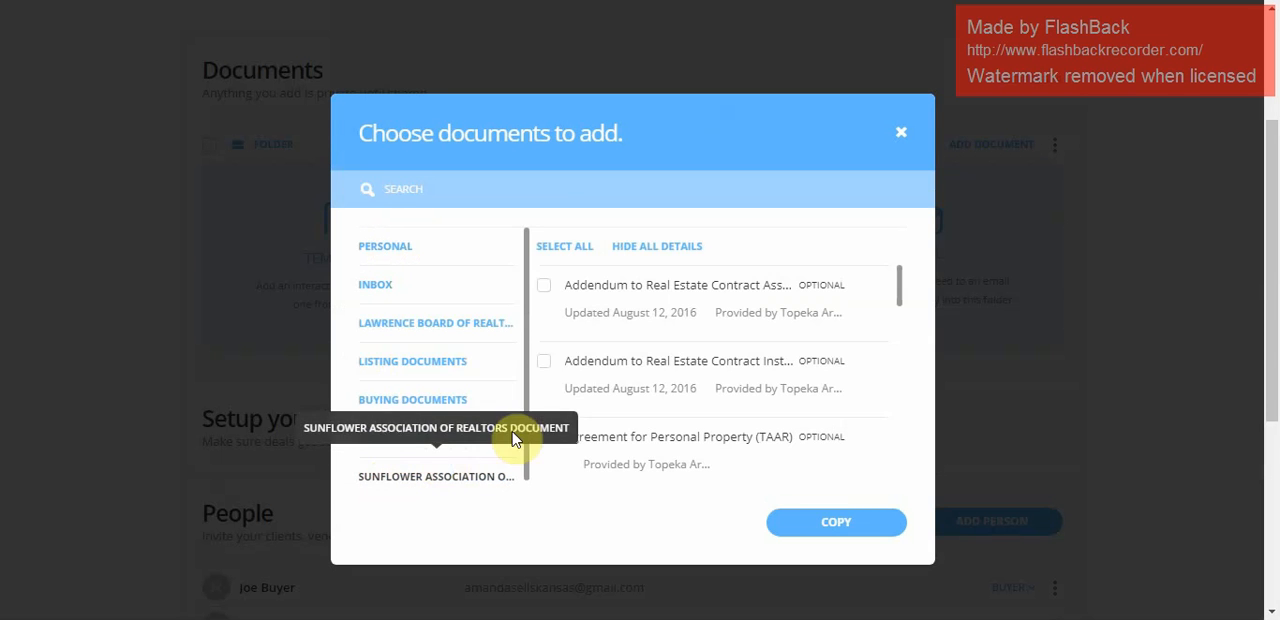
scroll(648, 300, "down", 1)
scroll(647, 298, "down", 10)
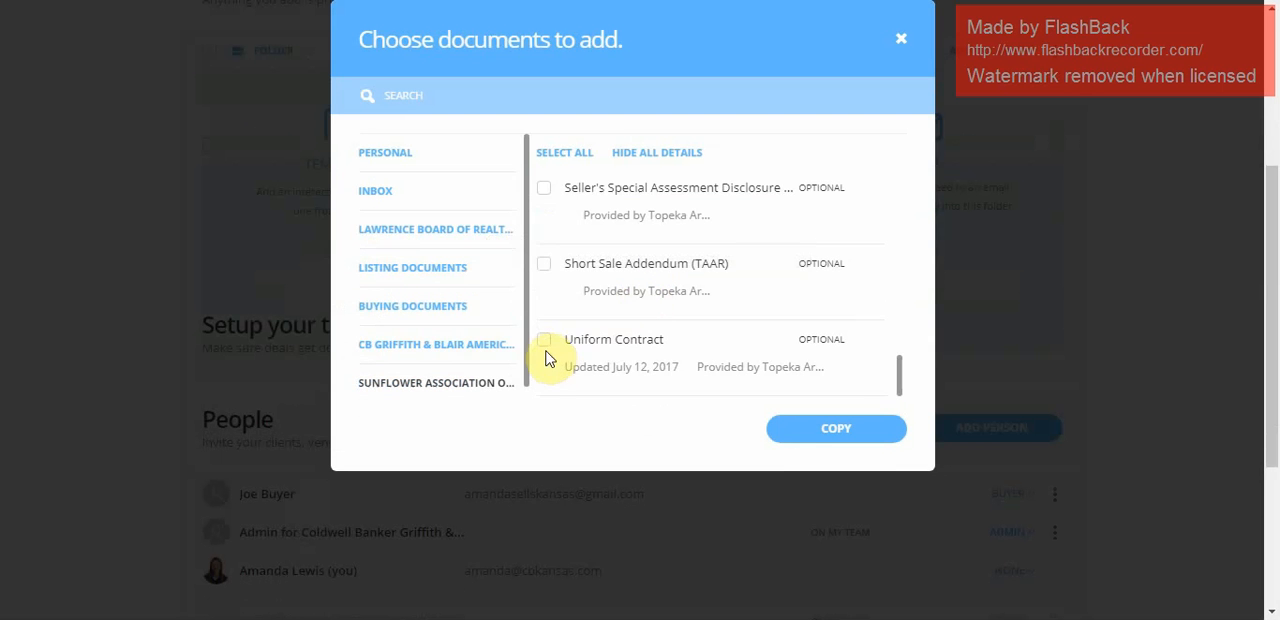
left_click(800, 428)
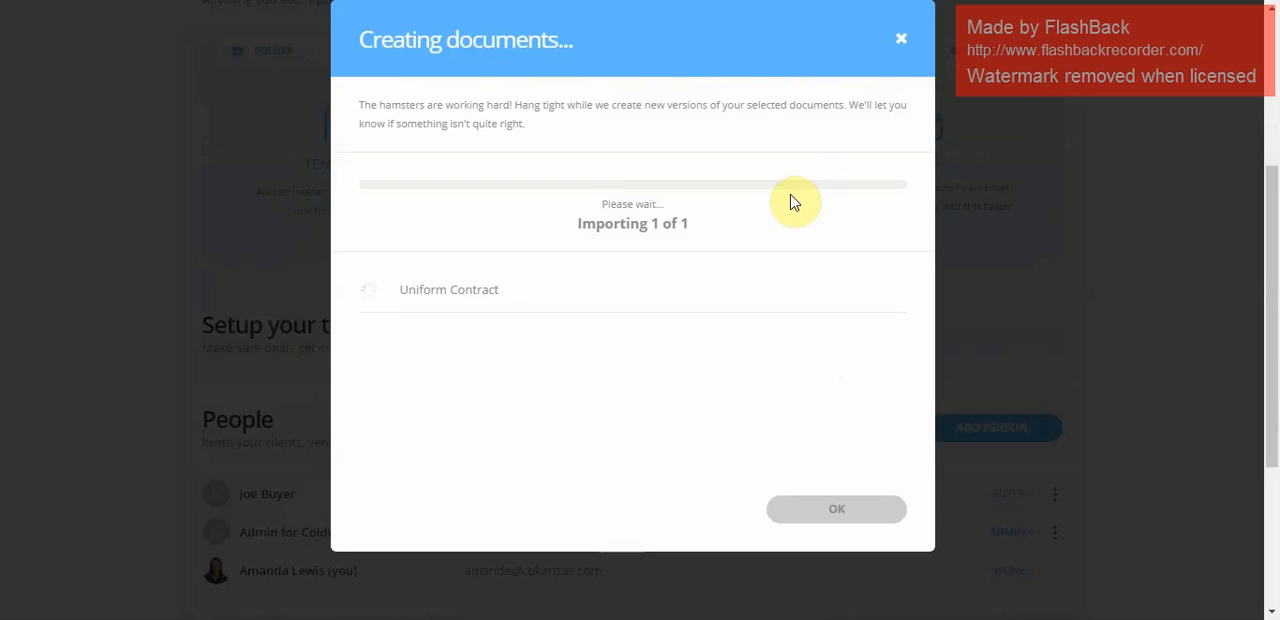
left_click(837, 510)
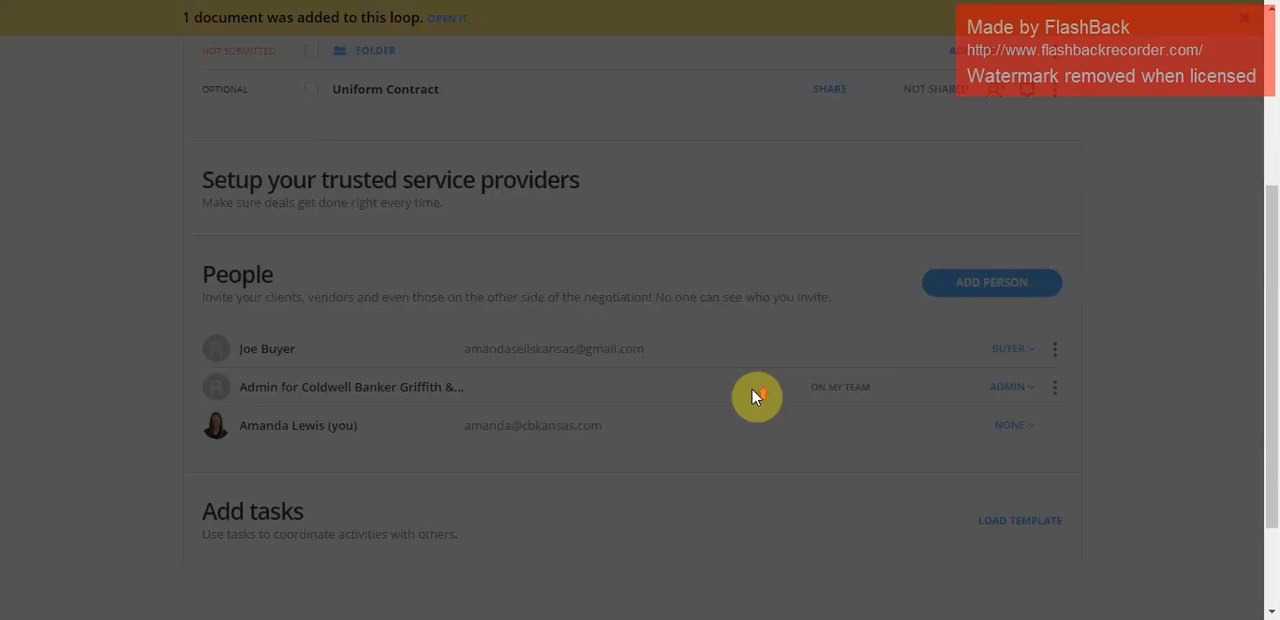
Open the Uniform Contract, review the Autofill roles and property fields, and autofill it with the buyer assigned as Buyer 1.
scroll(754, 391, "up", 3)
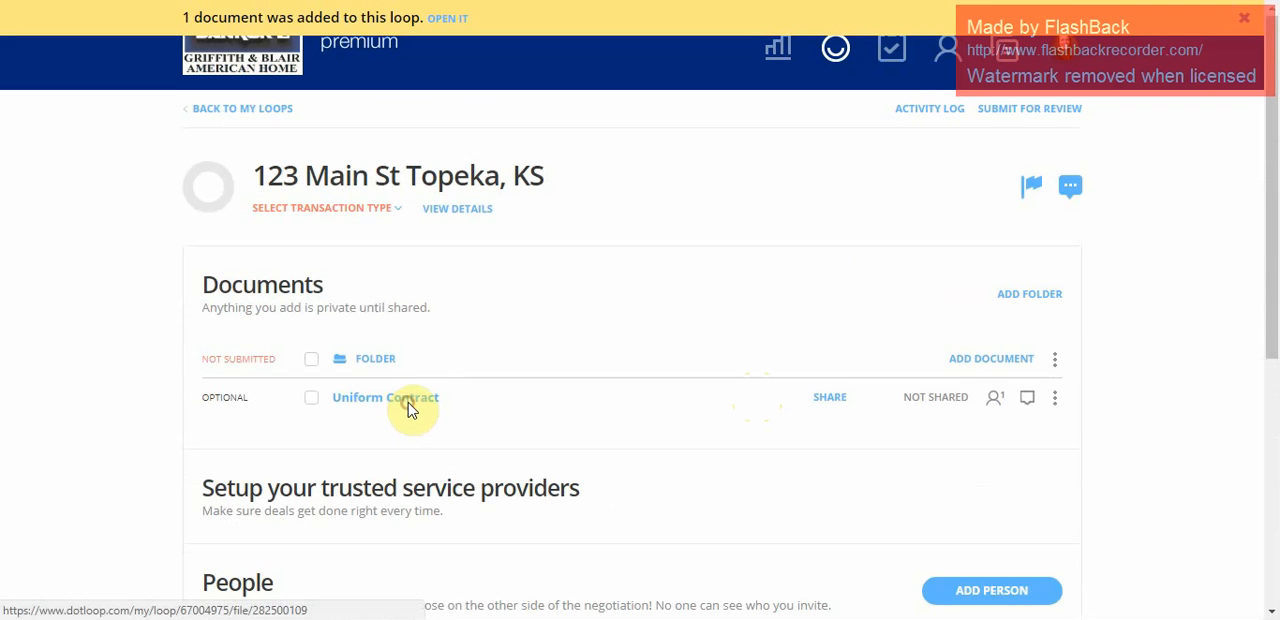
left_click(410, 408)
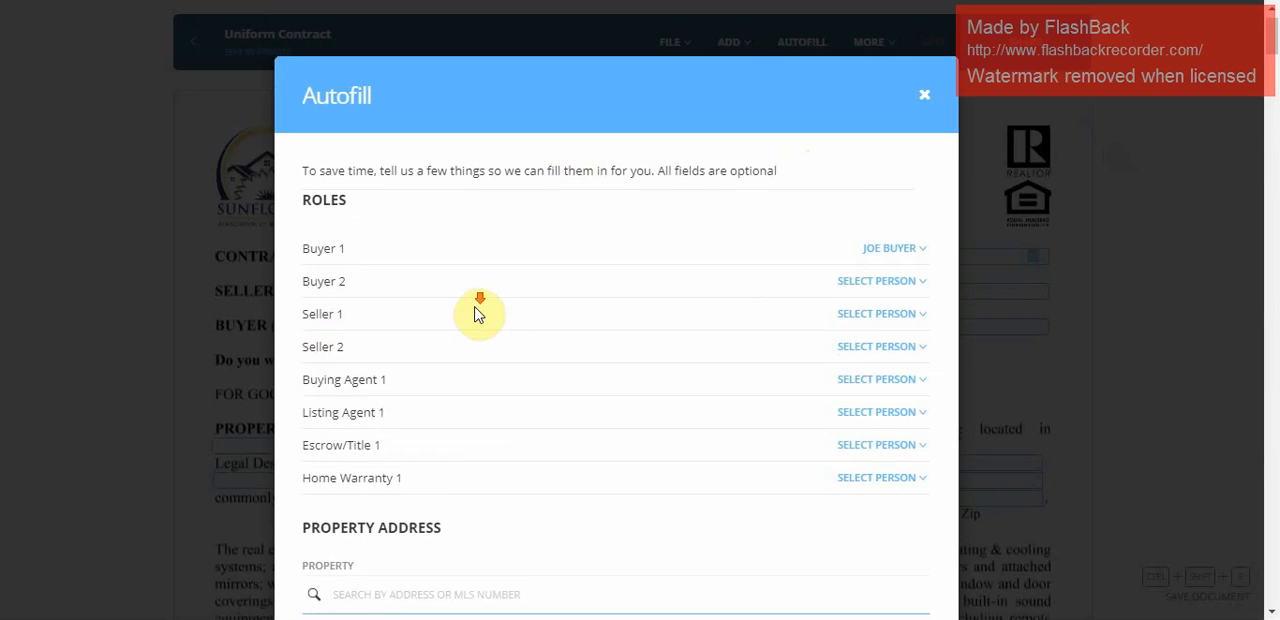
scroll(480, 305, "down", 2)
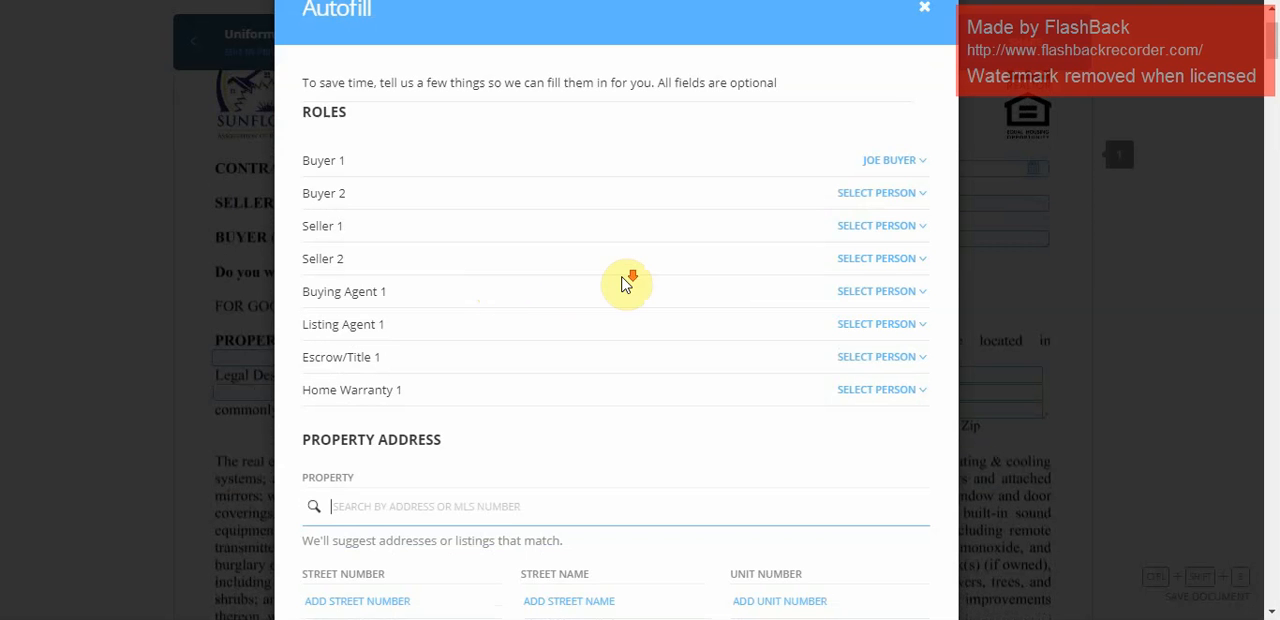
scroll(621, 285, "down", 5)
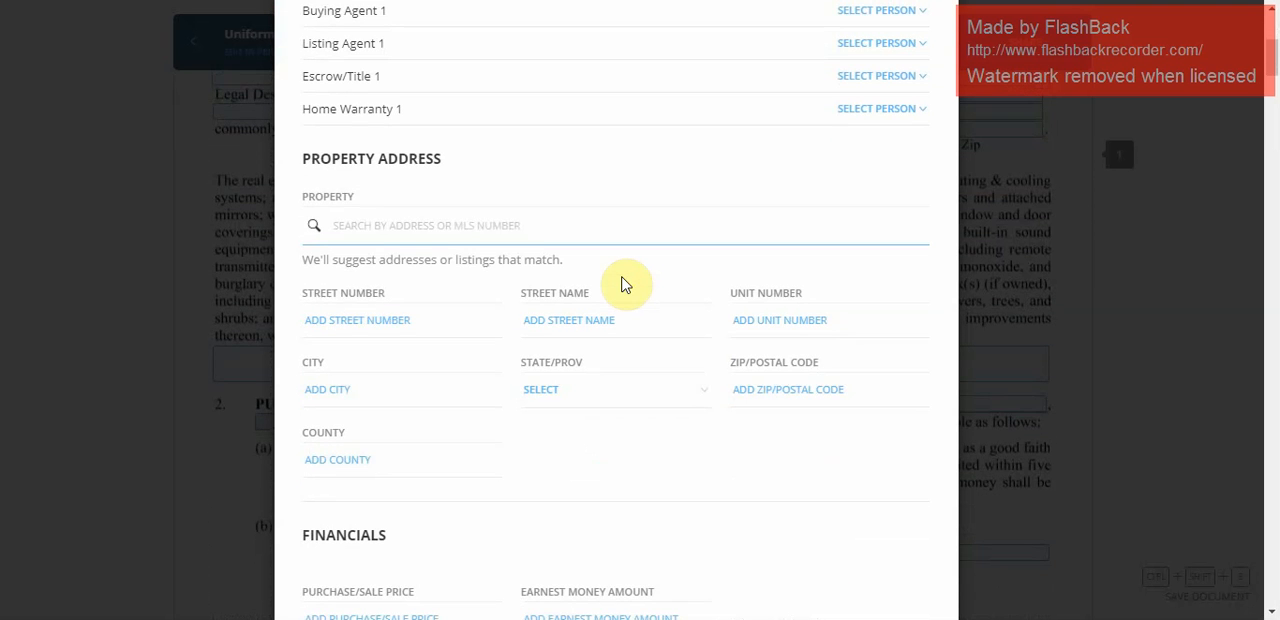
scroll(300, 318, "down", 2)
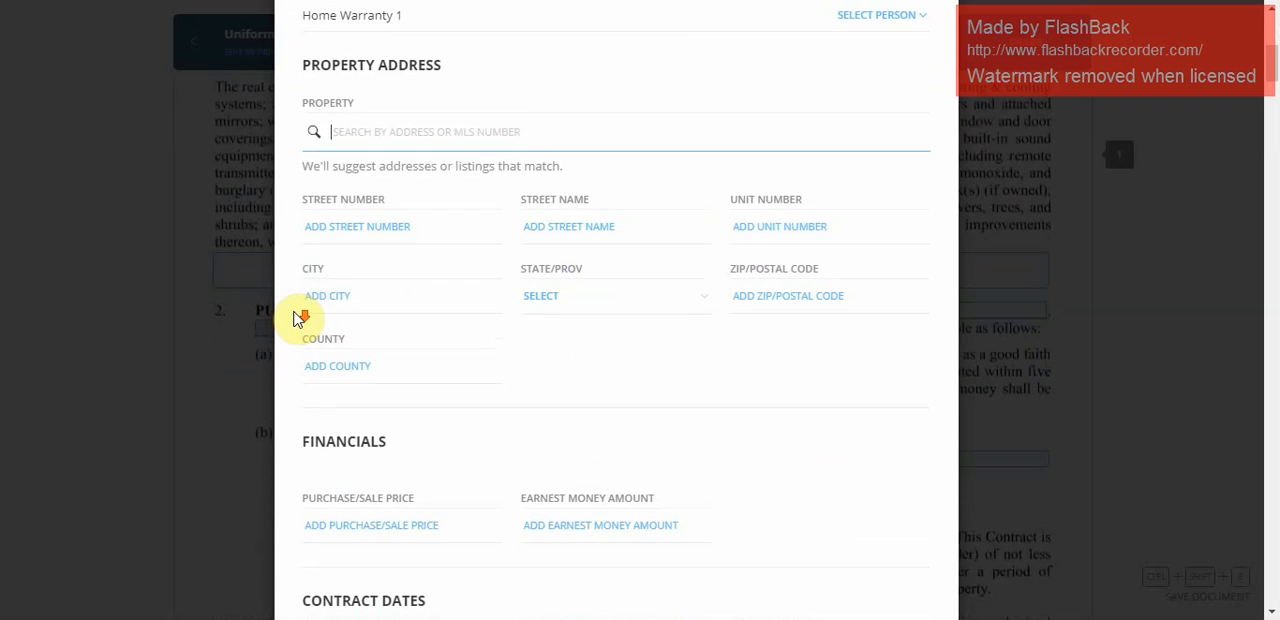
scroll(298, 318, "down", 3)
scroll(296, 318, "down", 2)
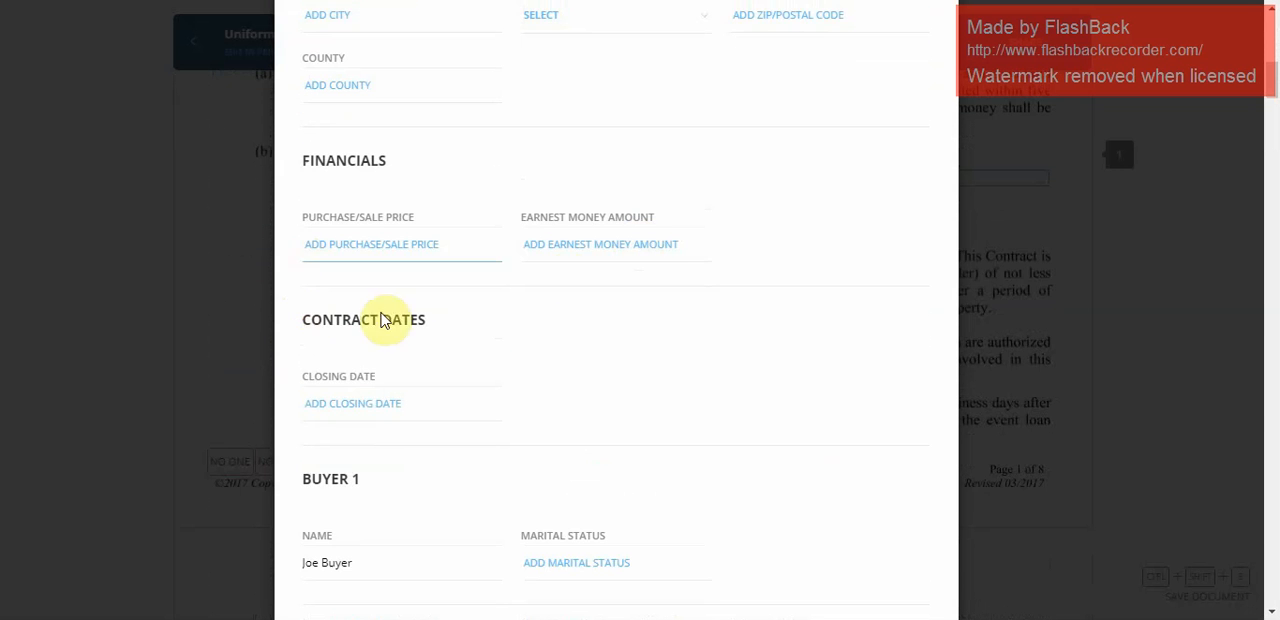
scroll(330, 362, "down", 12)
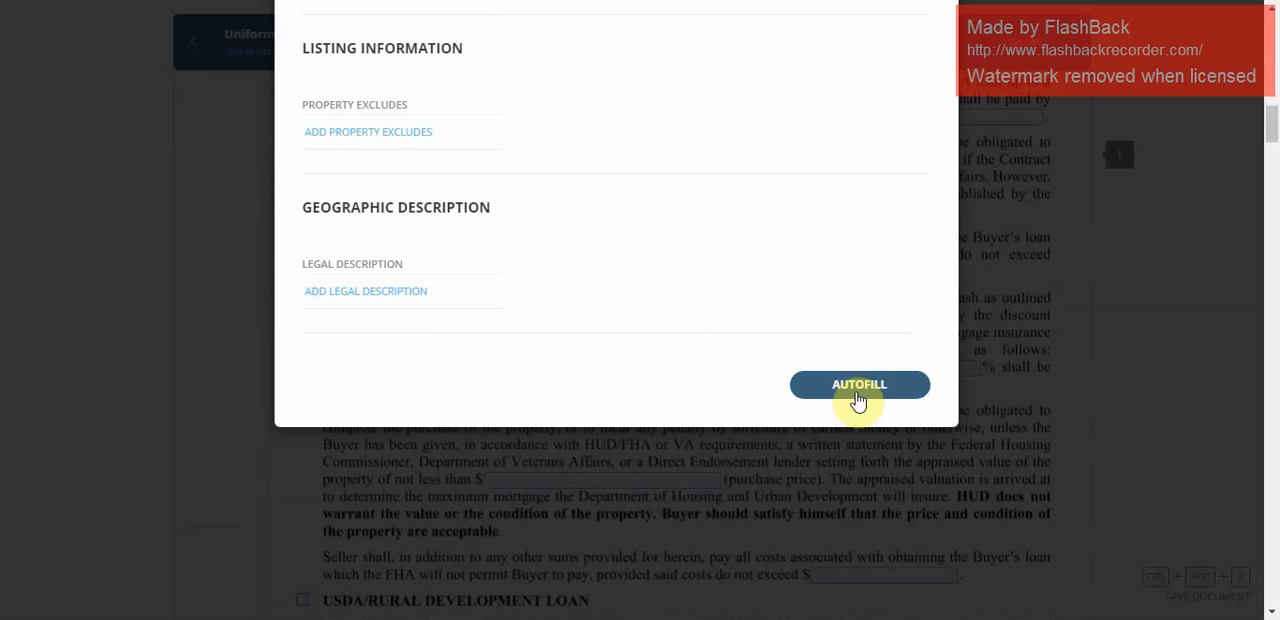
left_click(847, 390)
Set the contract preparation date to 09/29/2017 and answer Yes to taking title in joint tenancy with right of survivorship.
scroll(847, 395, "up", 10)
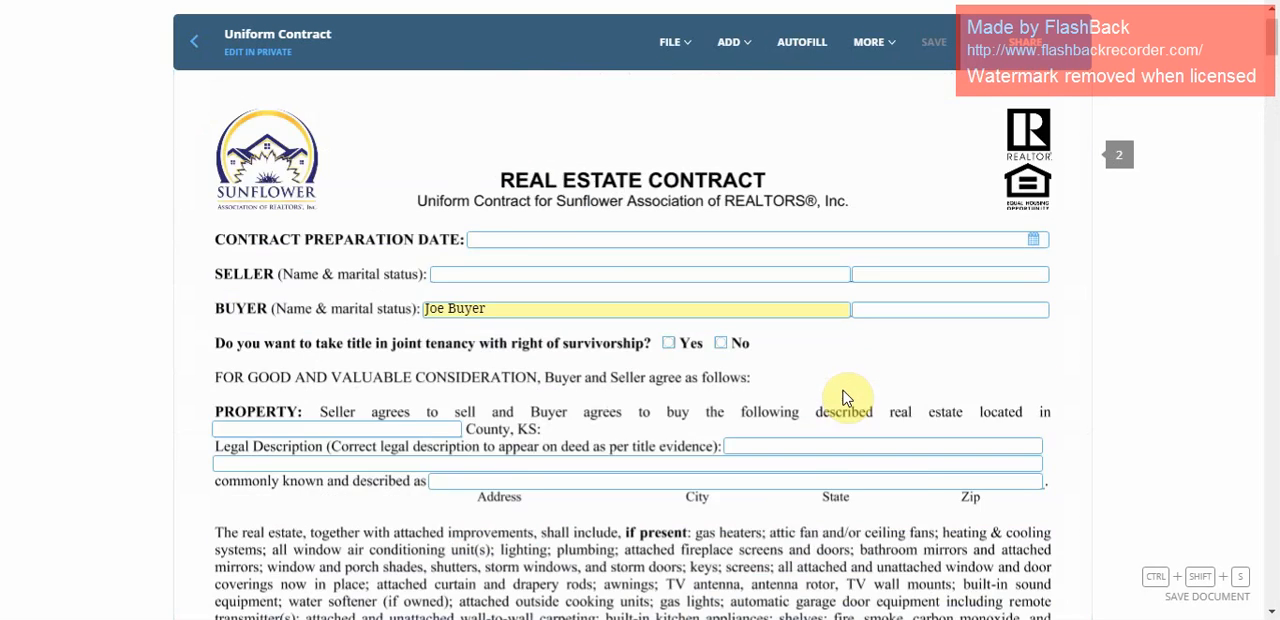
left_click(554, 295)
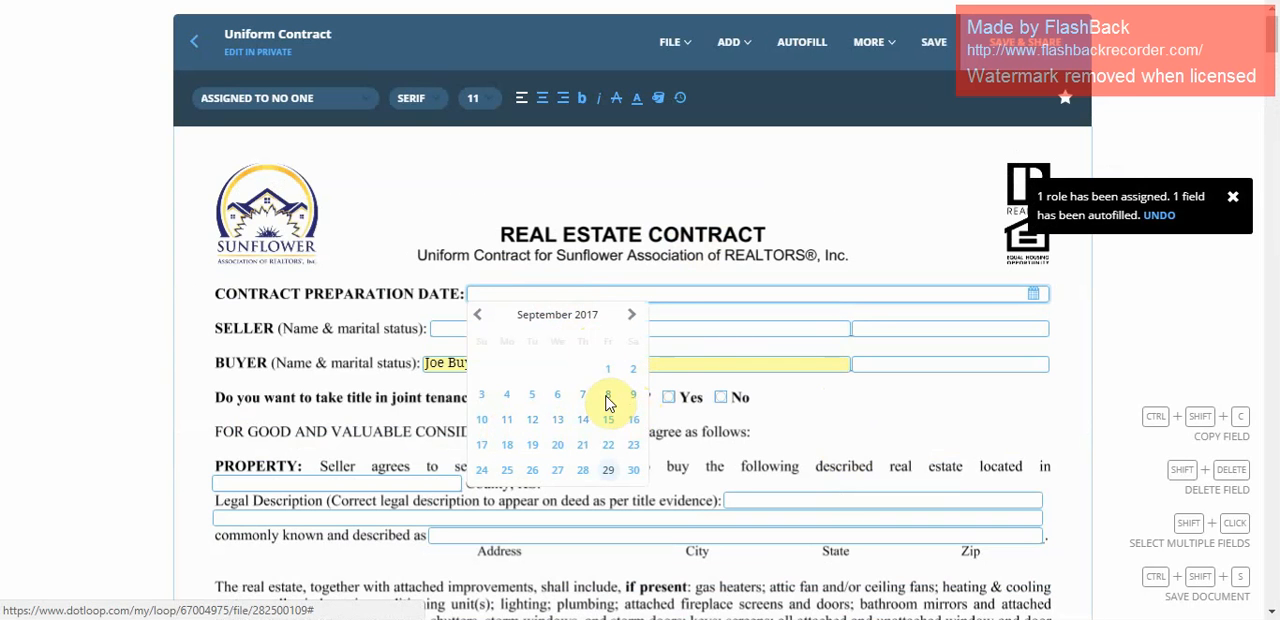
left_click(609, 471)
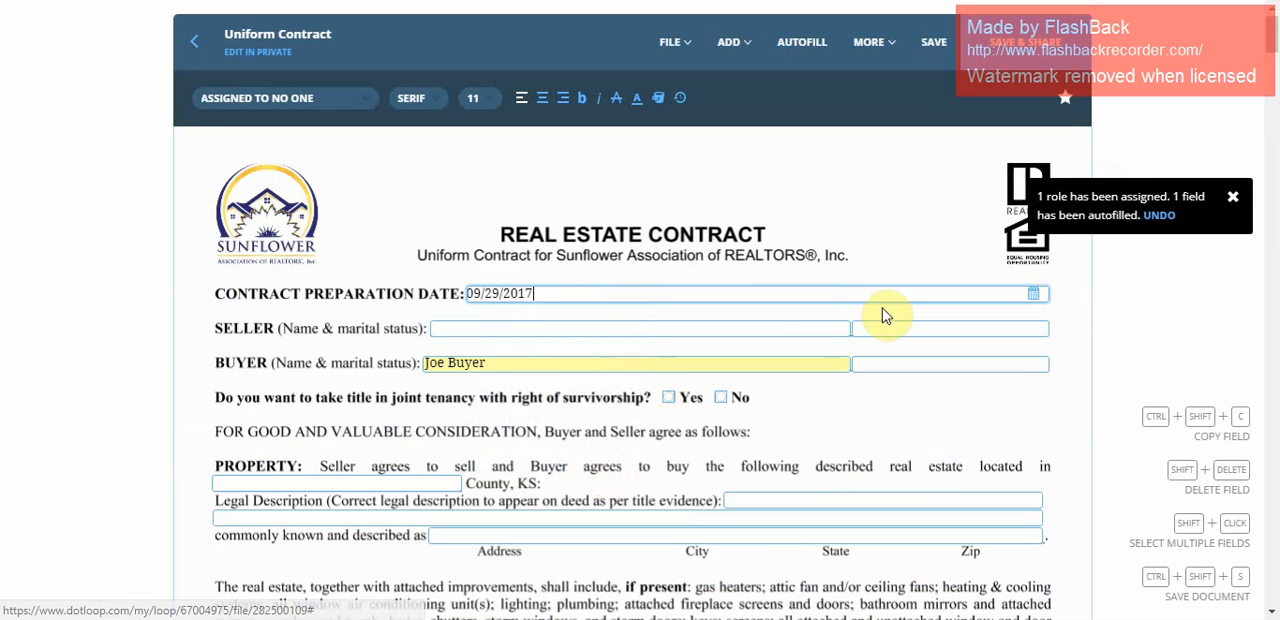
left_click(520, 329)
left_click(923, 331)
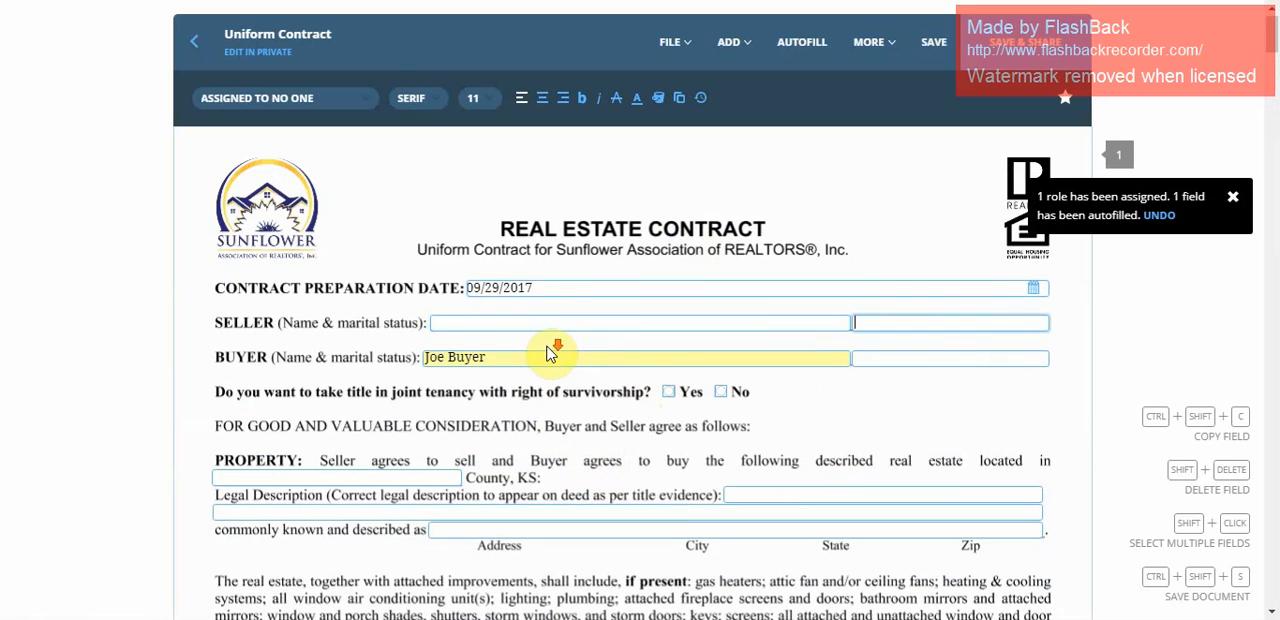
scroll(557, 350, "down", 2)
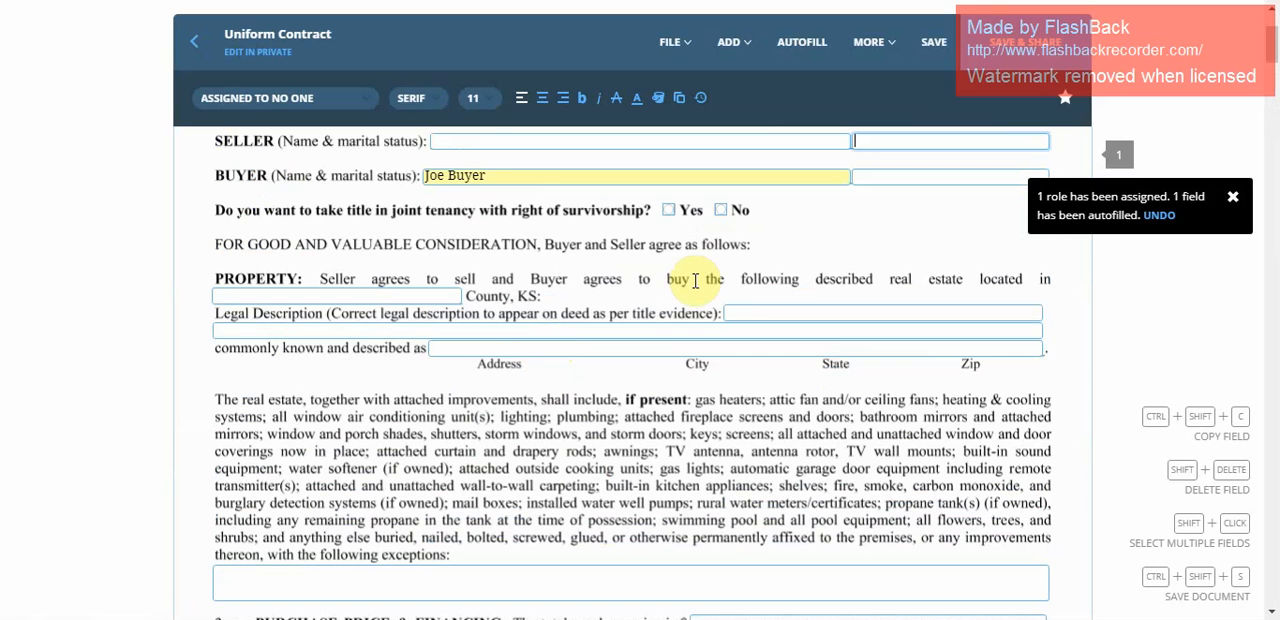
left_click(669, 212)
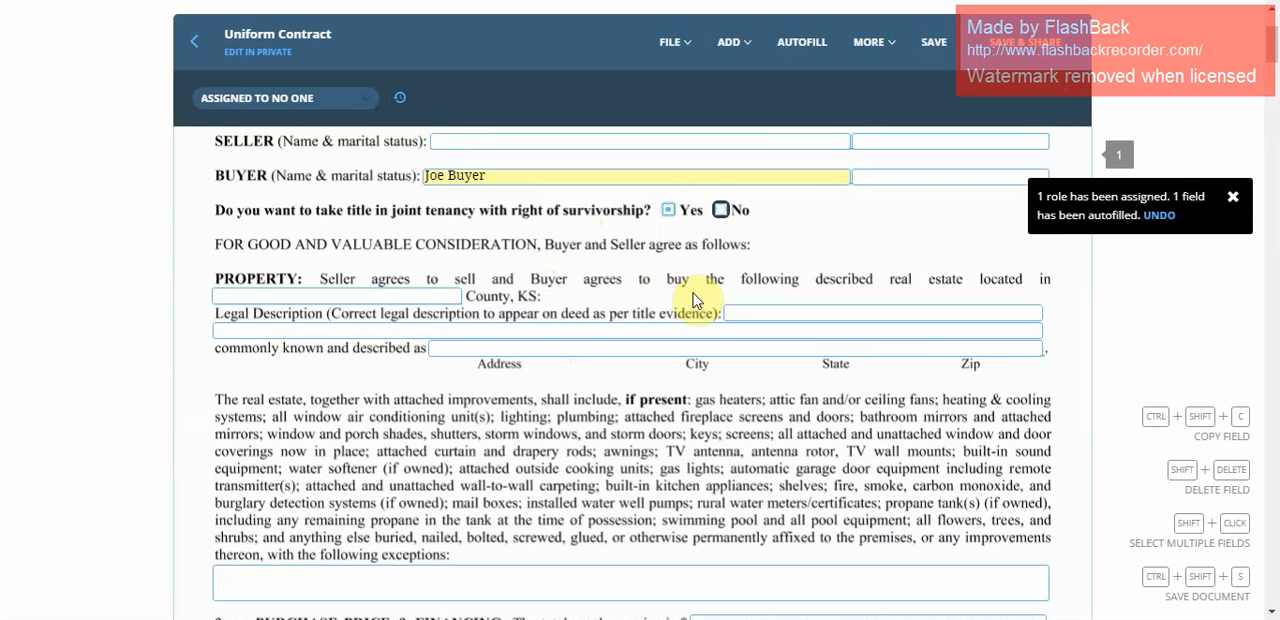
Check who the two Seller initials fields on page 1 of the contract are assigned to.
scroll(523, 330, "down", 2)
scroll(523, 336, "down", 8)
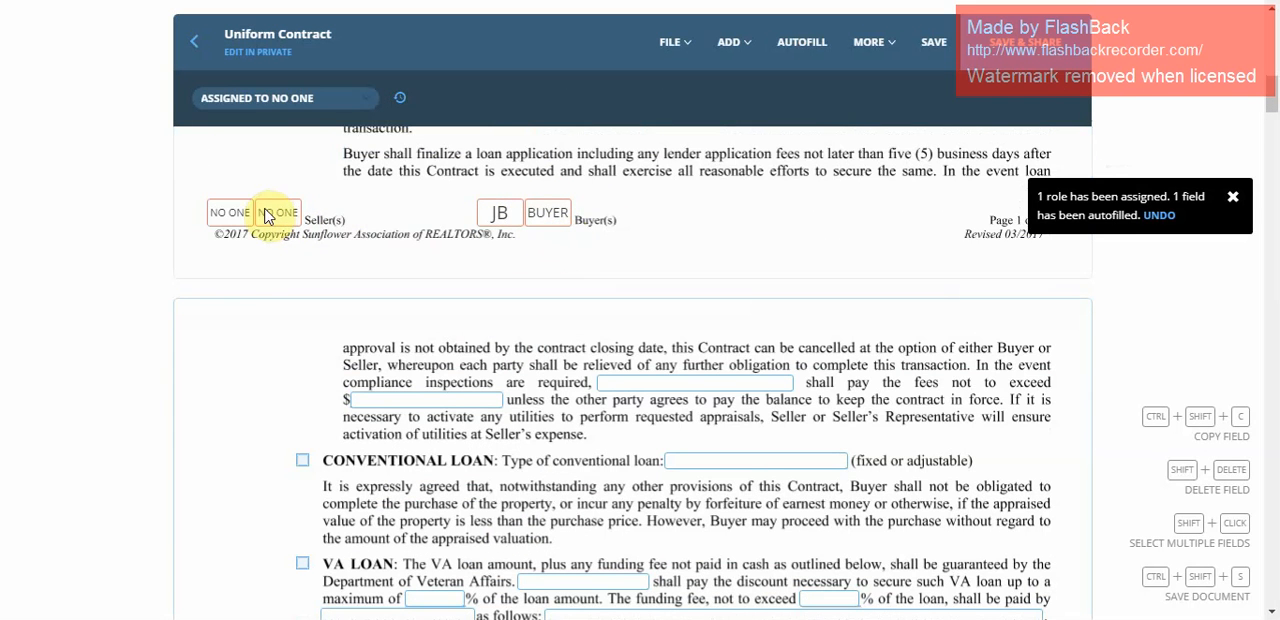
left_click(222, 220)
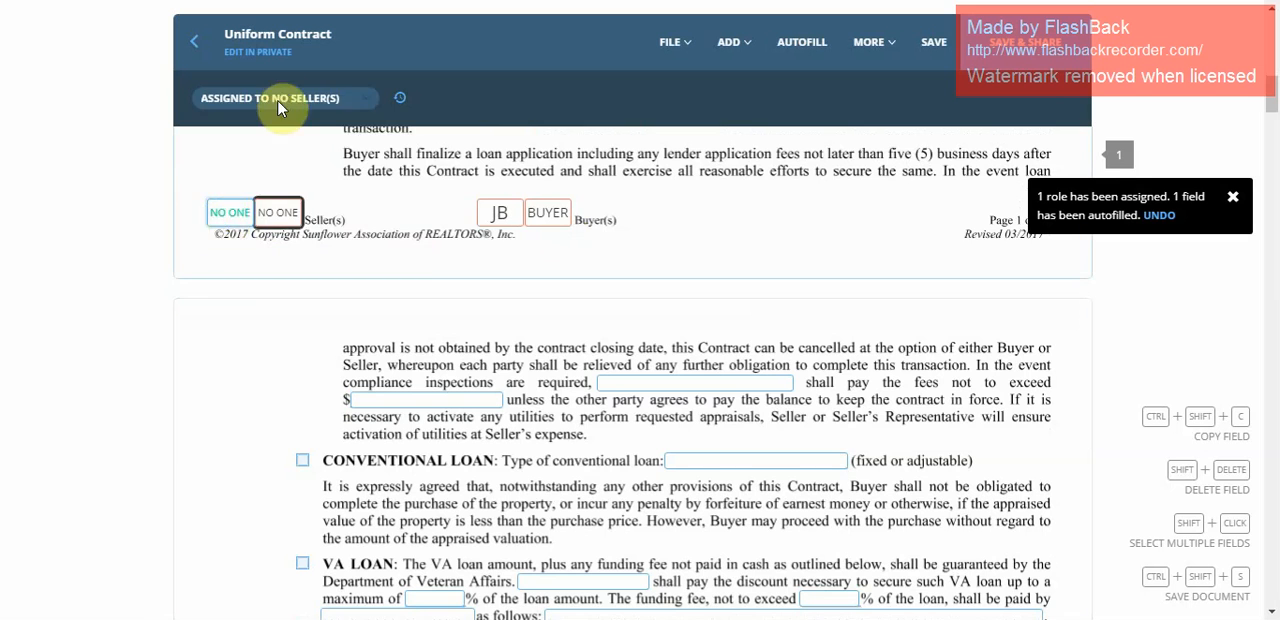
left_click(282, 98)
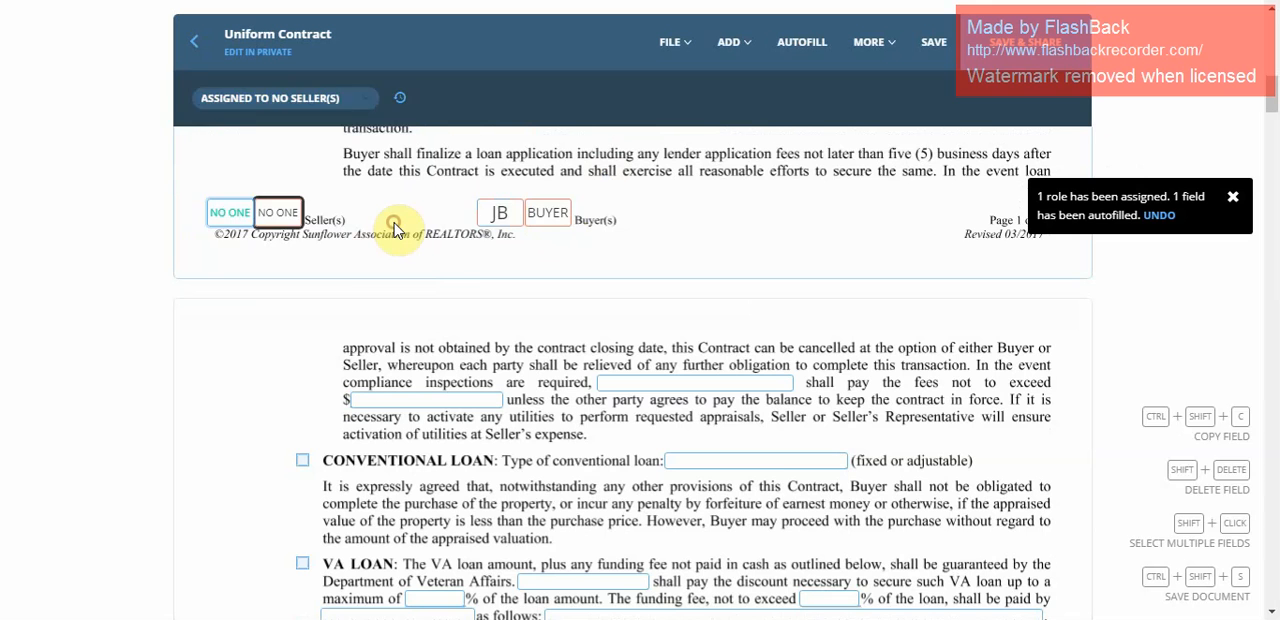
left_click(396, 229)
Assign the second initials field in section 12a, Buyer Waiver of Inspection(s), to the buyer.
scroll(490, 230, "down", 1)
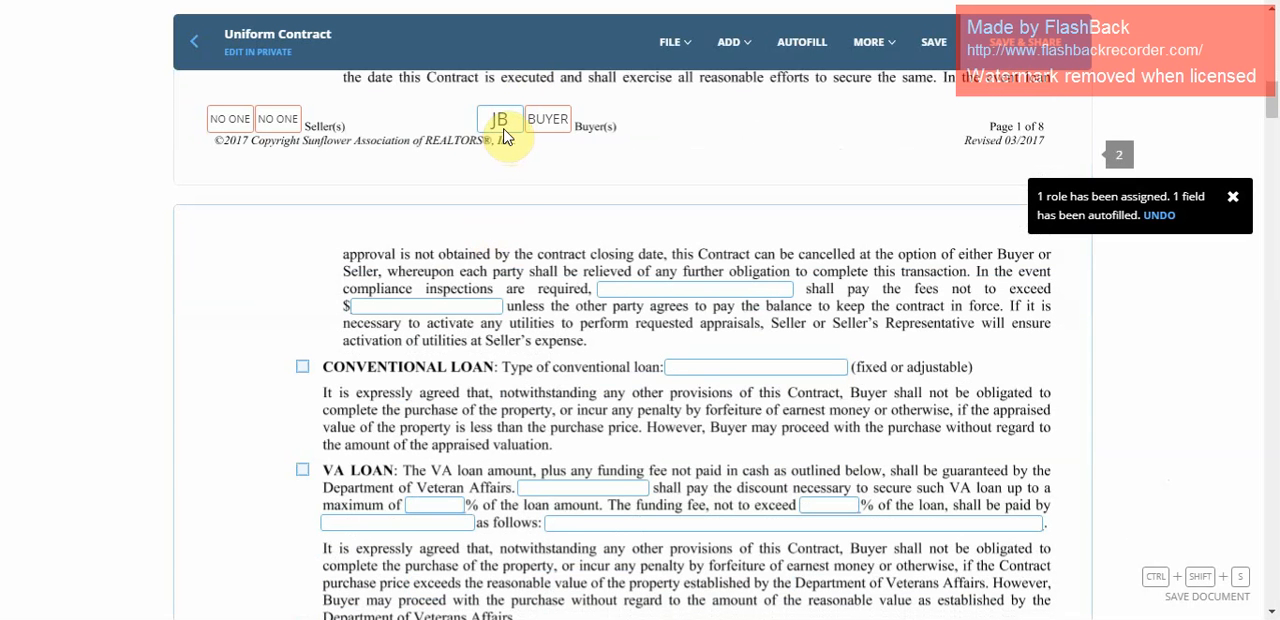
scroll(530, 188, "down", 10)
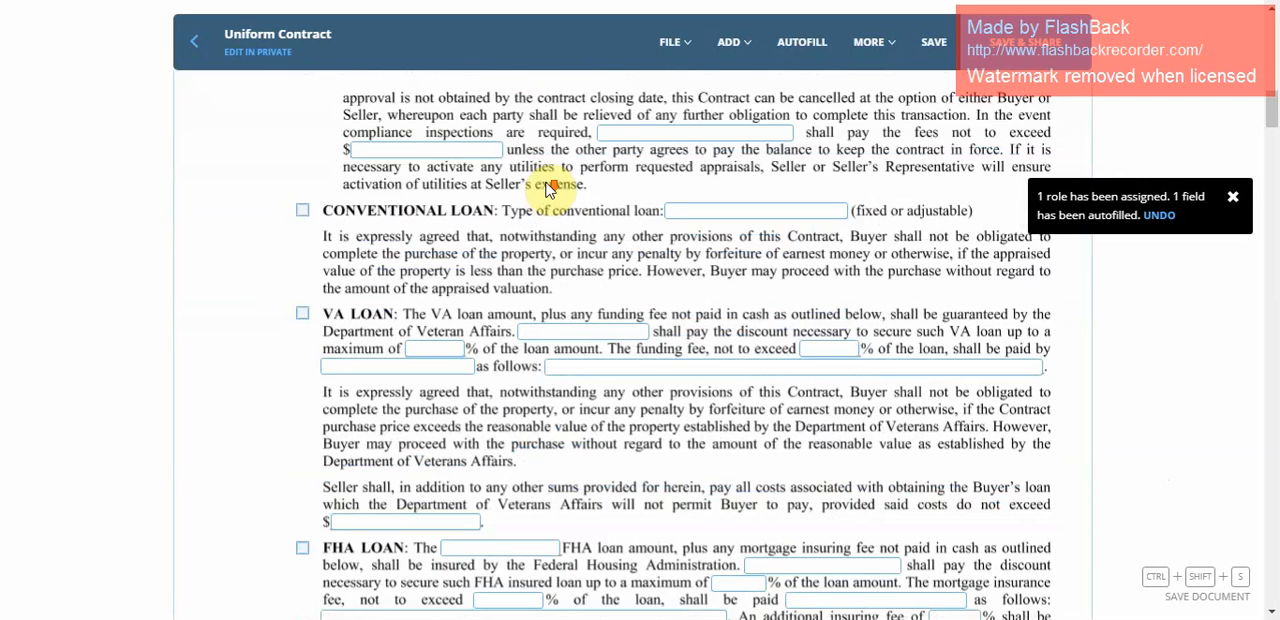
scroll(553, 181, "down", 5)
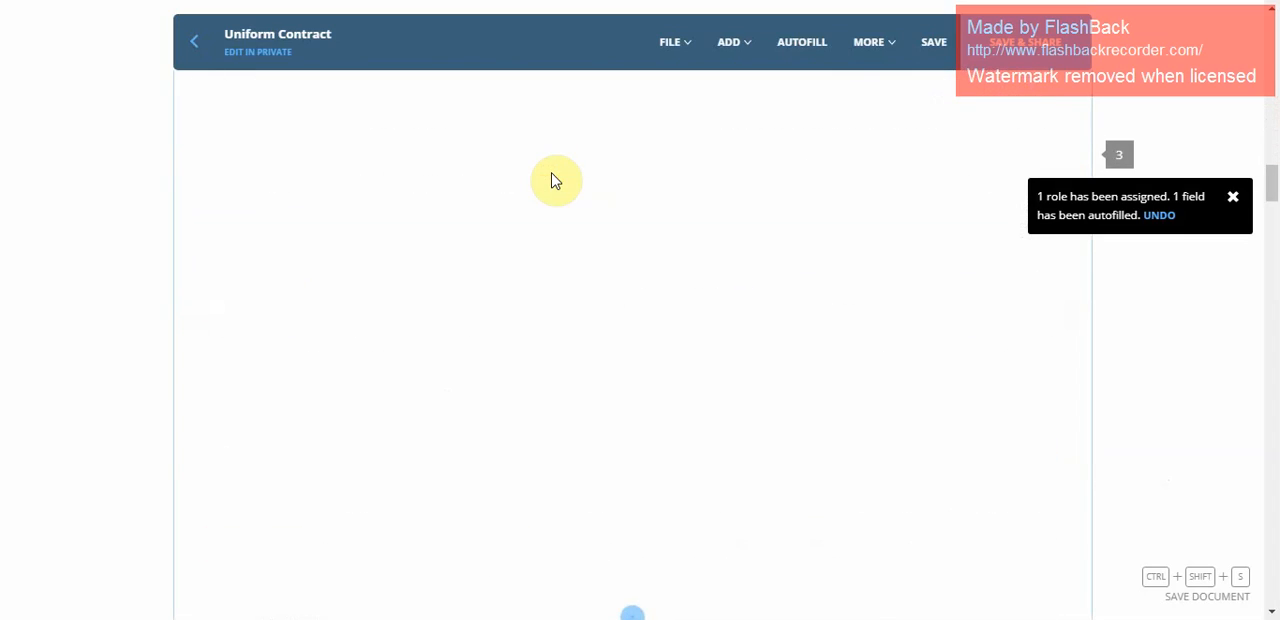
scroll(553, 181, "down", 6)
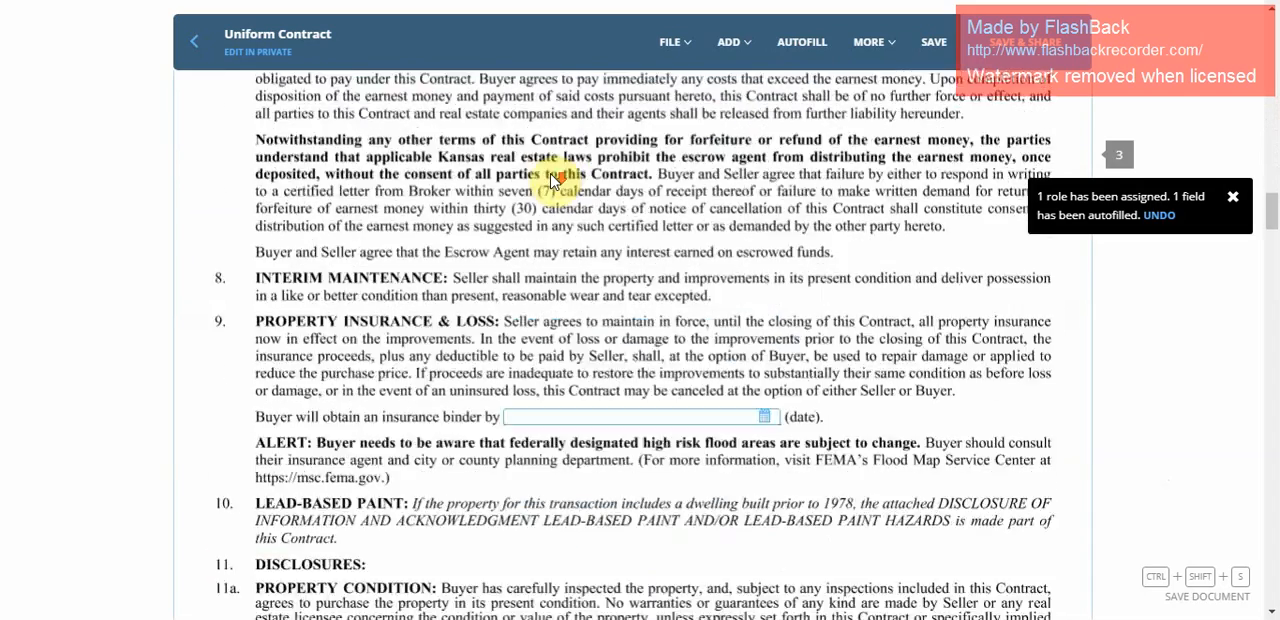
scroll(553, 181, "down", 2)
scroll(553, 181, "down", 5)
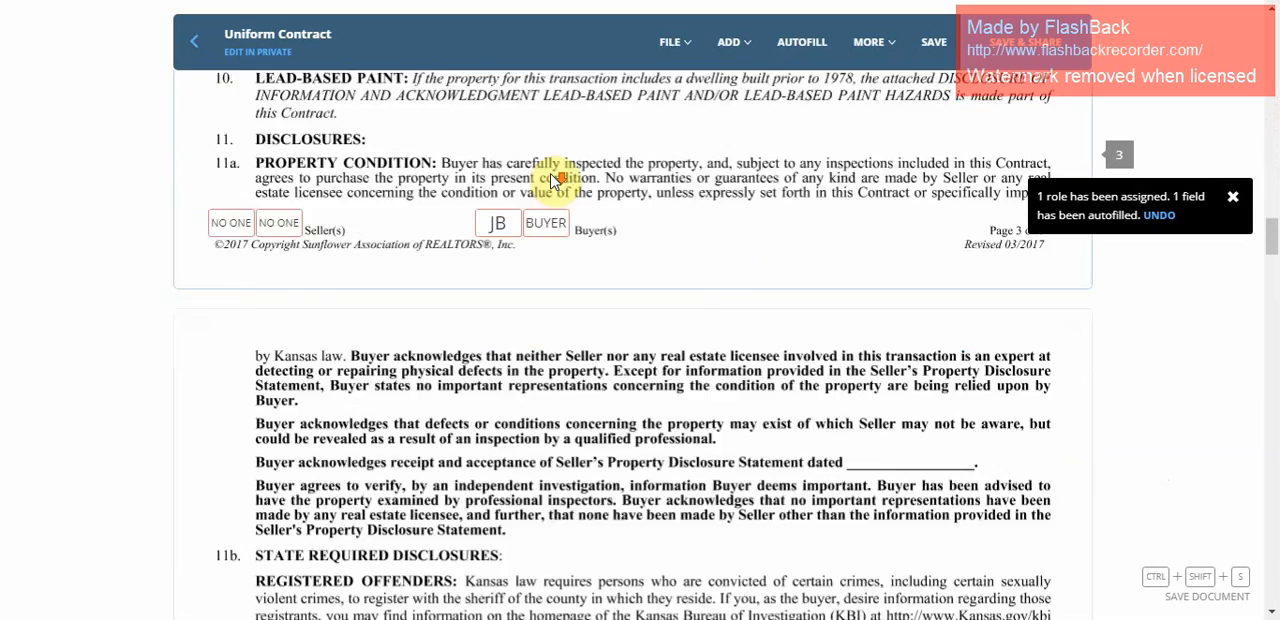
scroll(553, 181, "down", 4)
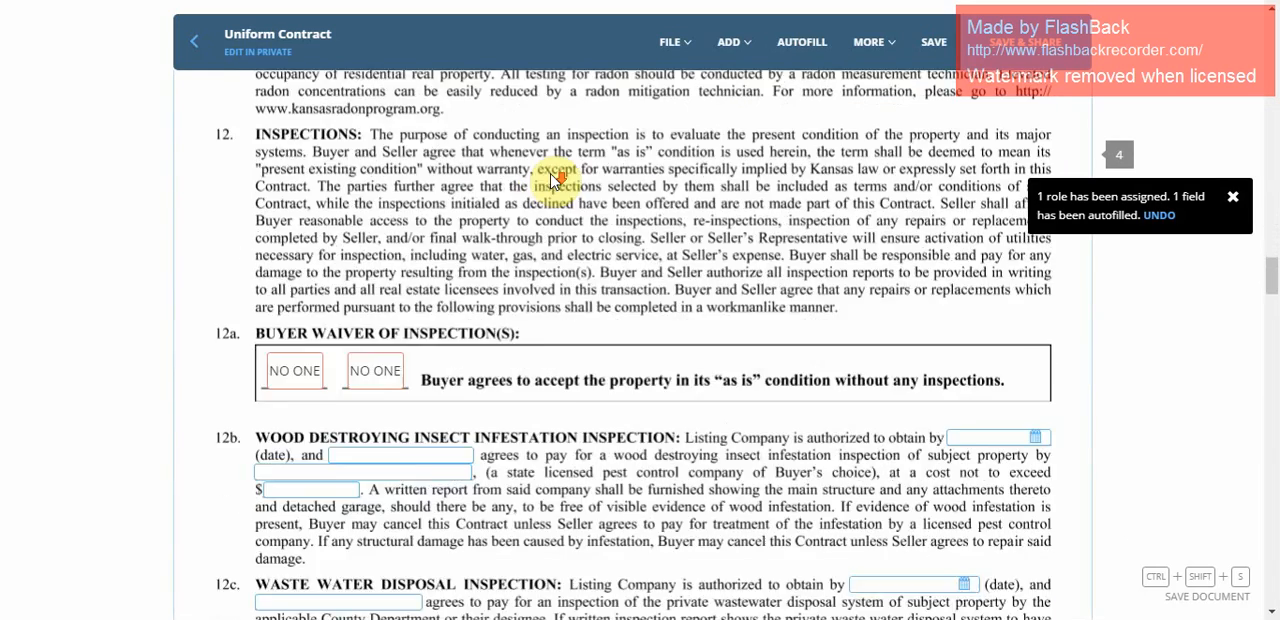
scroll(553, 181, "down", 3)
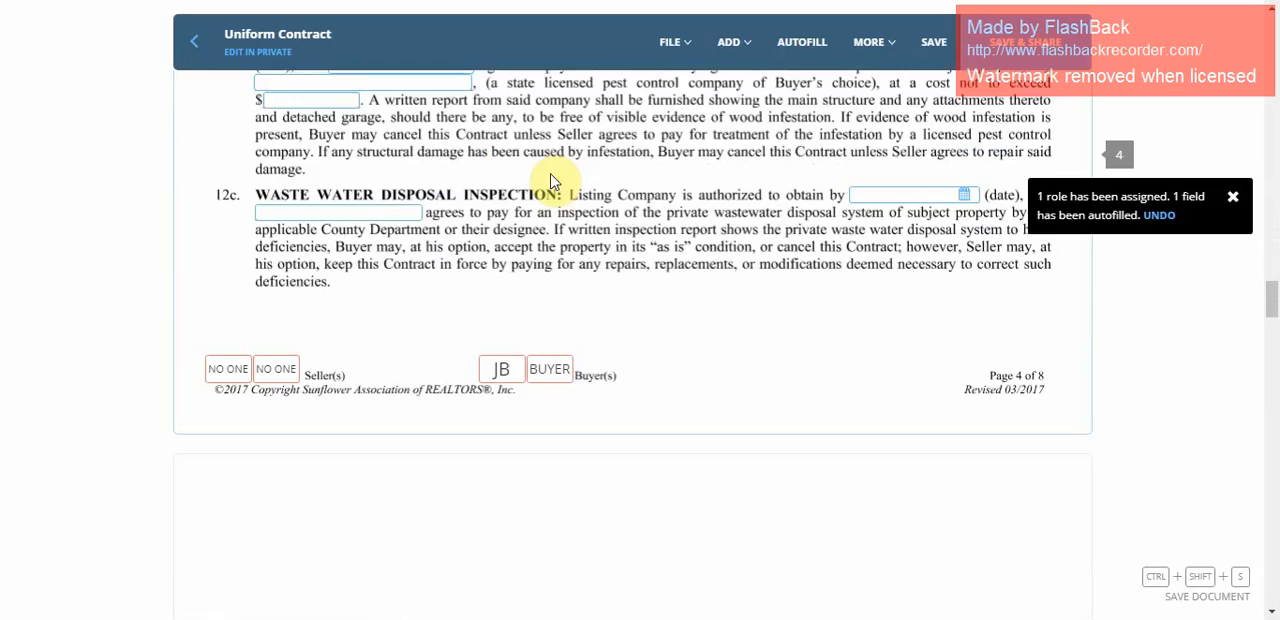
scroll(553, 181, "up", 3)
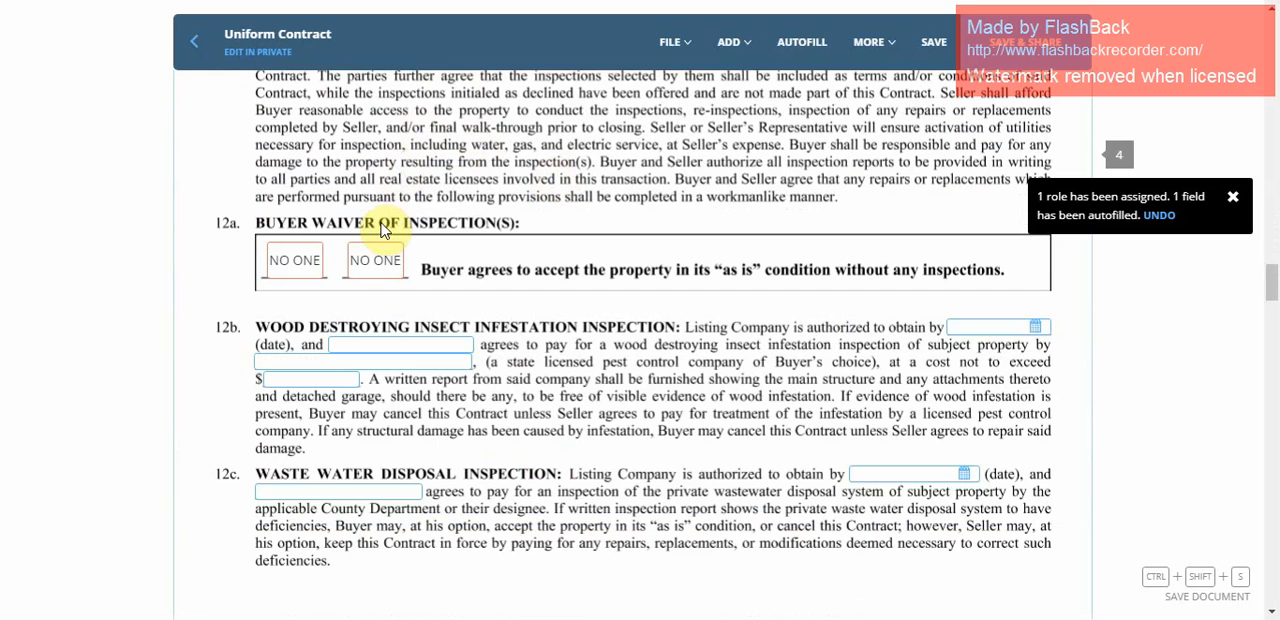
left_click(372, 314)
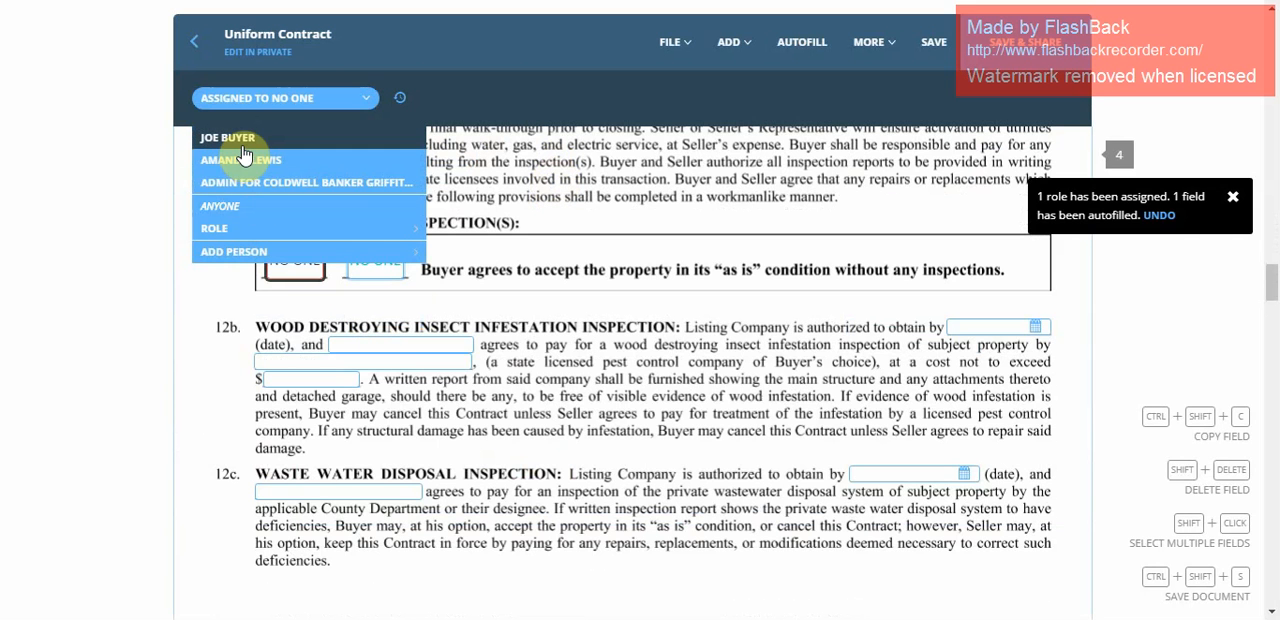
left_click(244, 140)
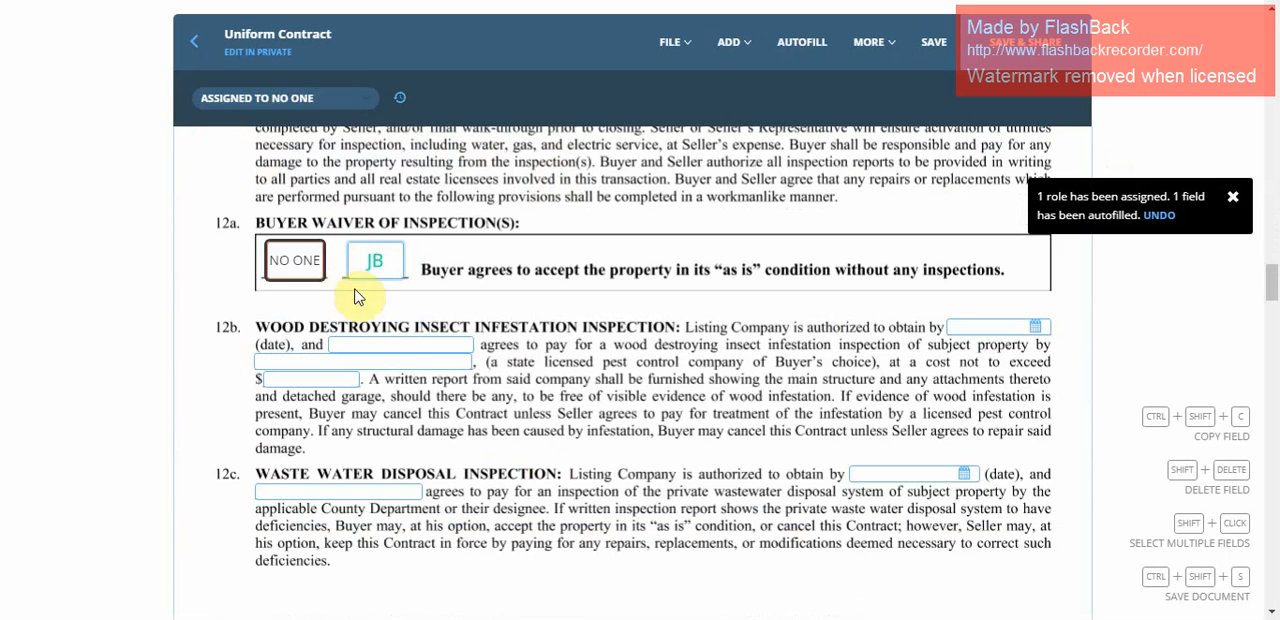
Add a strikethrough and place it over the words "Buyer's choice" in section 12b.
scroll(686, 218, "down", 5)
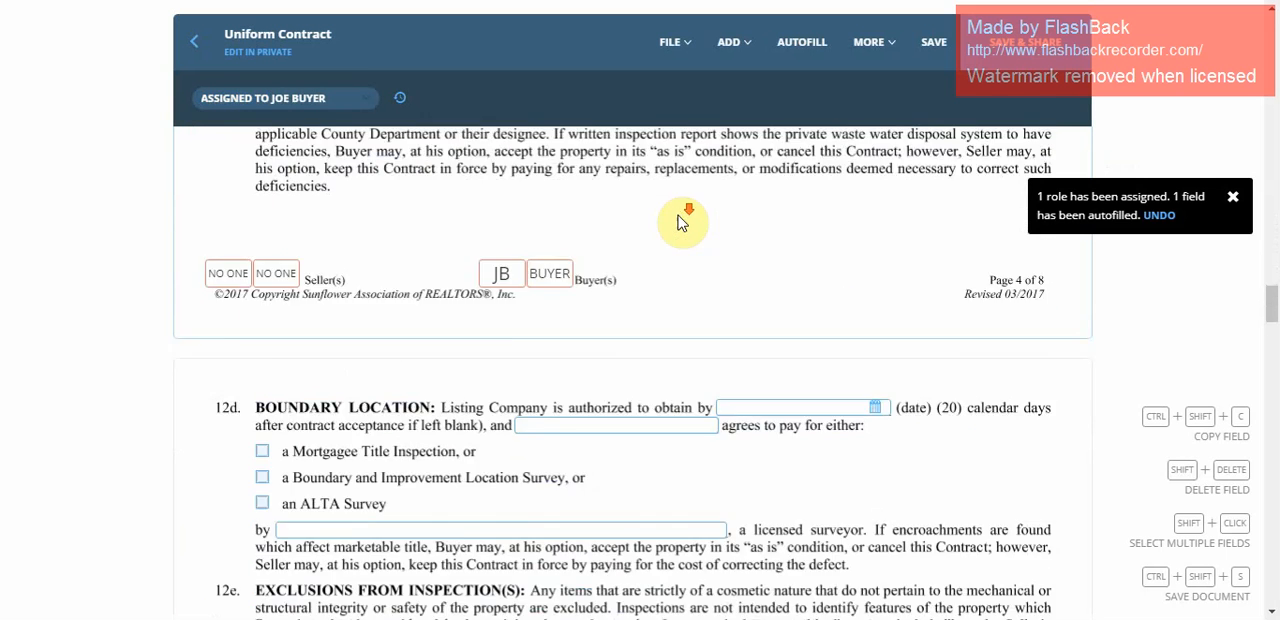
left_click(732, 42)
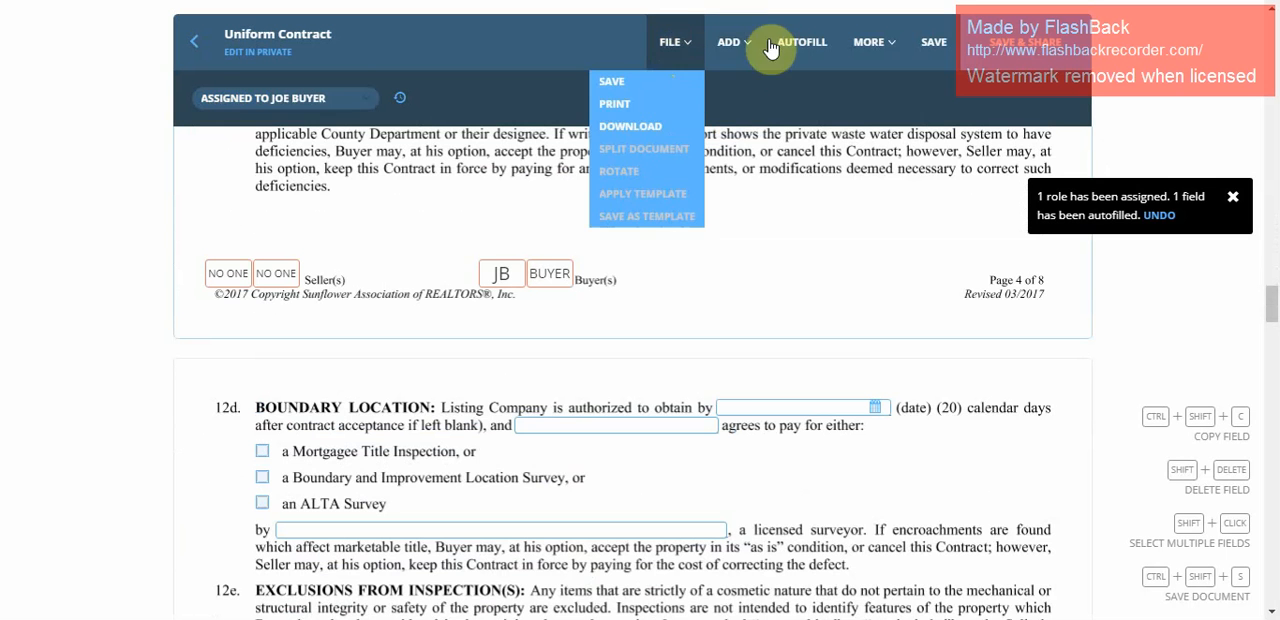
mouse_move(729, 54)
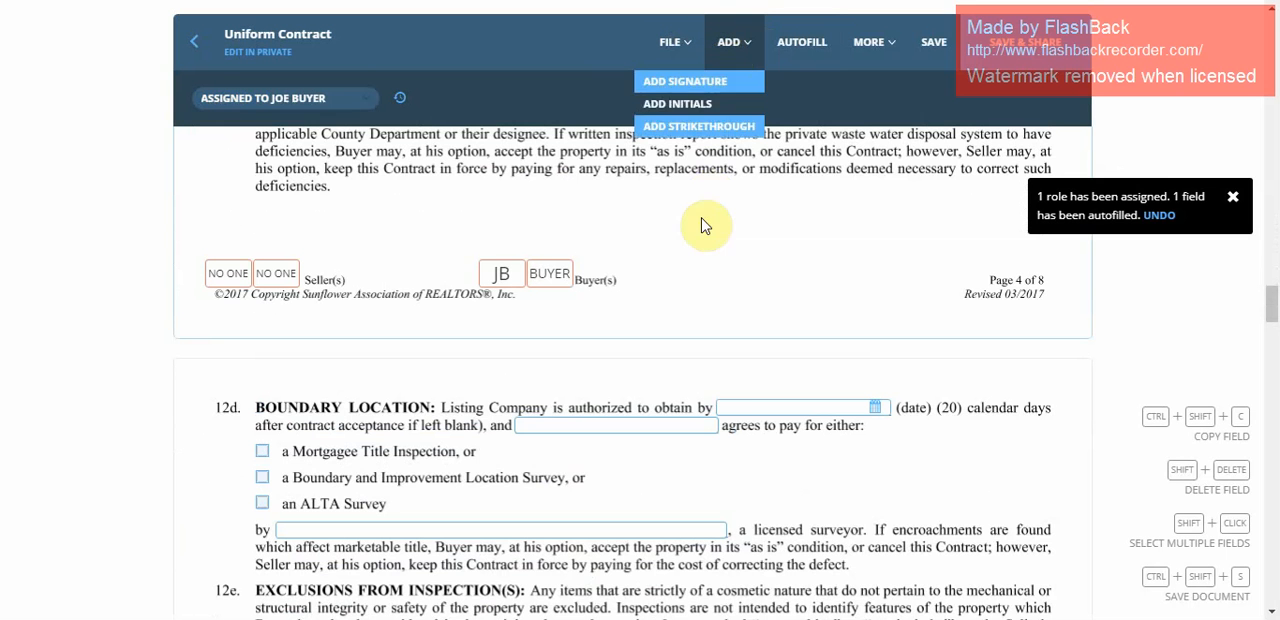
scroll(706, 223, "up", 3)
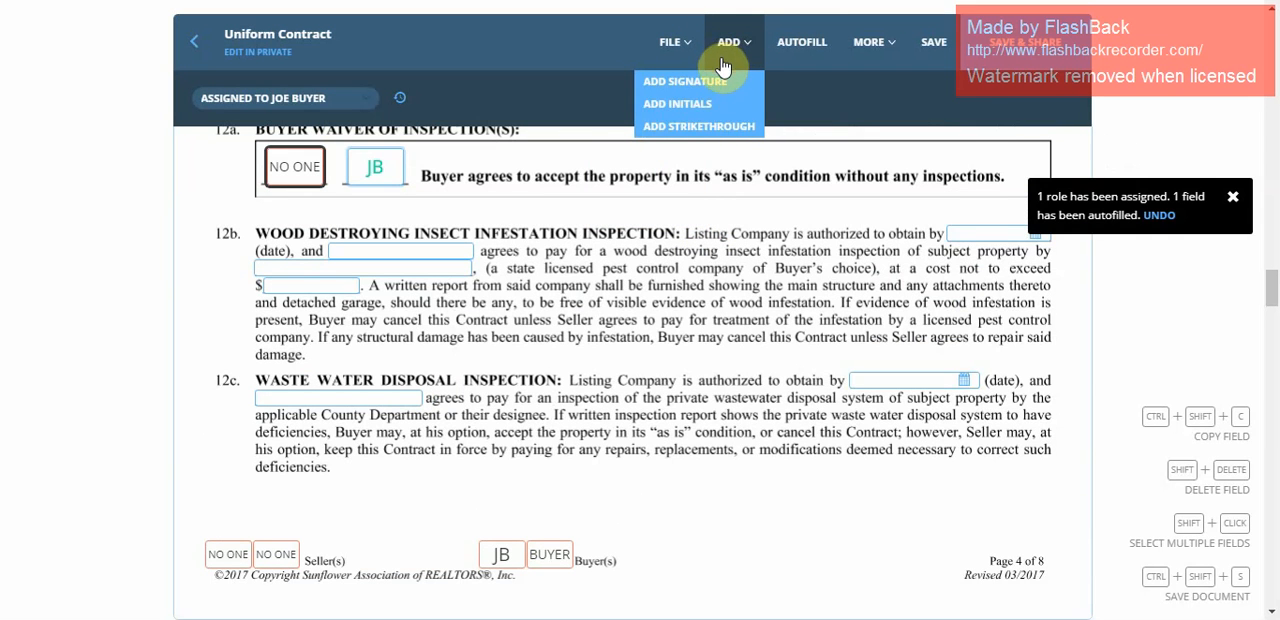
left_click(684, 127)
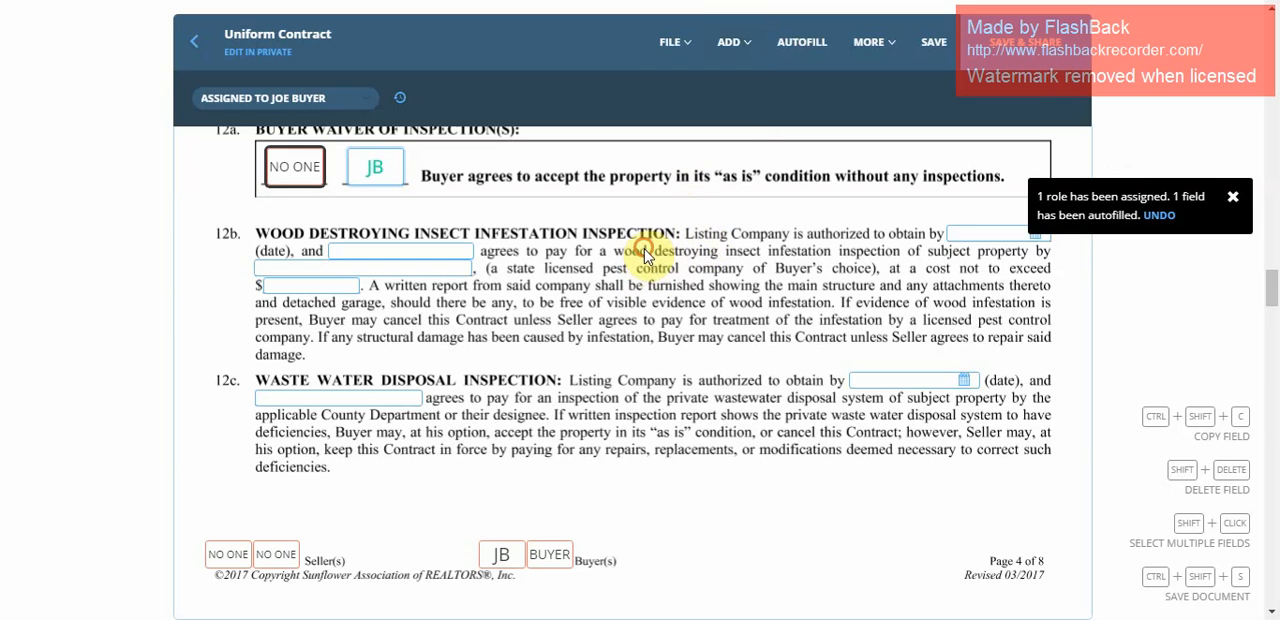
mouse_move(733, 48)
left_click(712, 130)
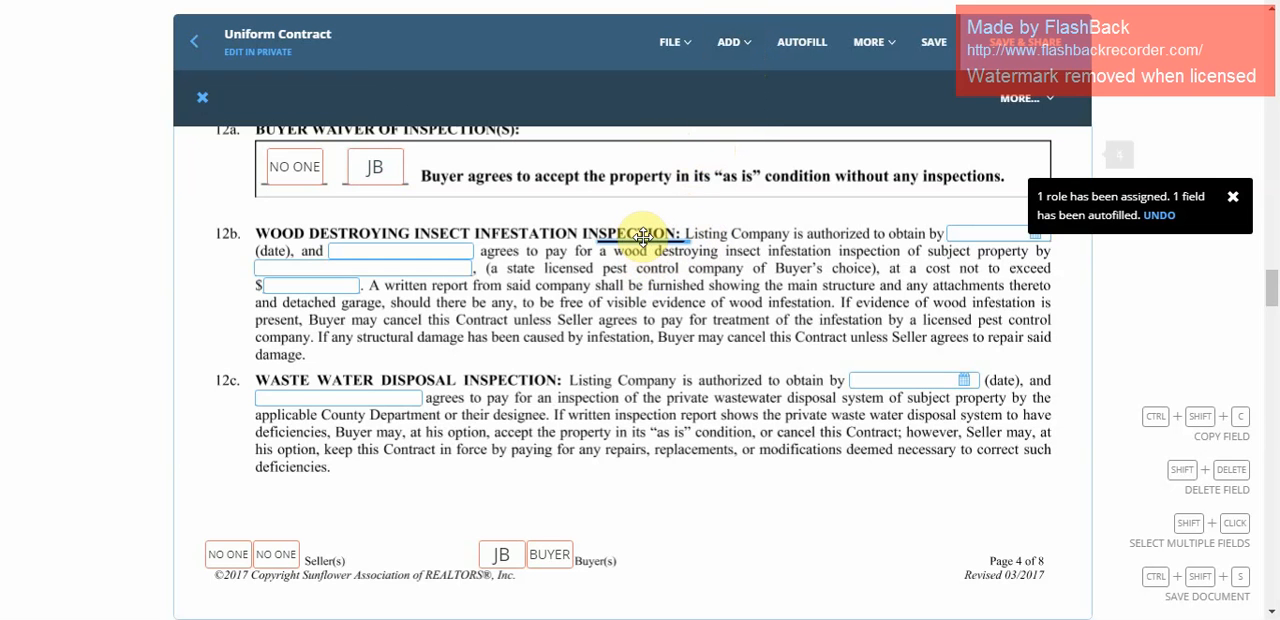
left_click_drag(645, 245, 644, 252)
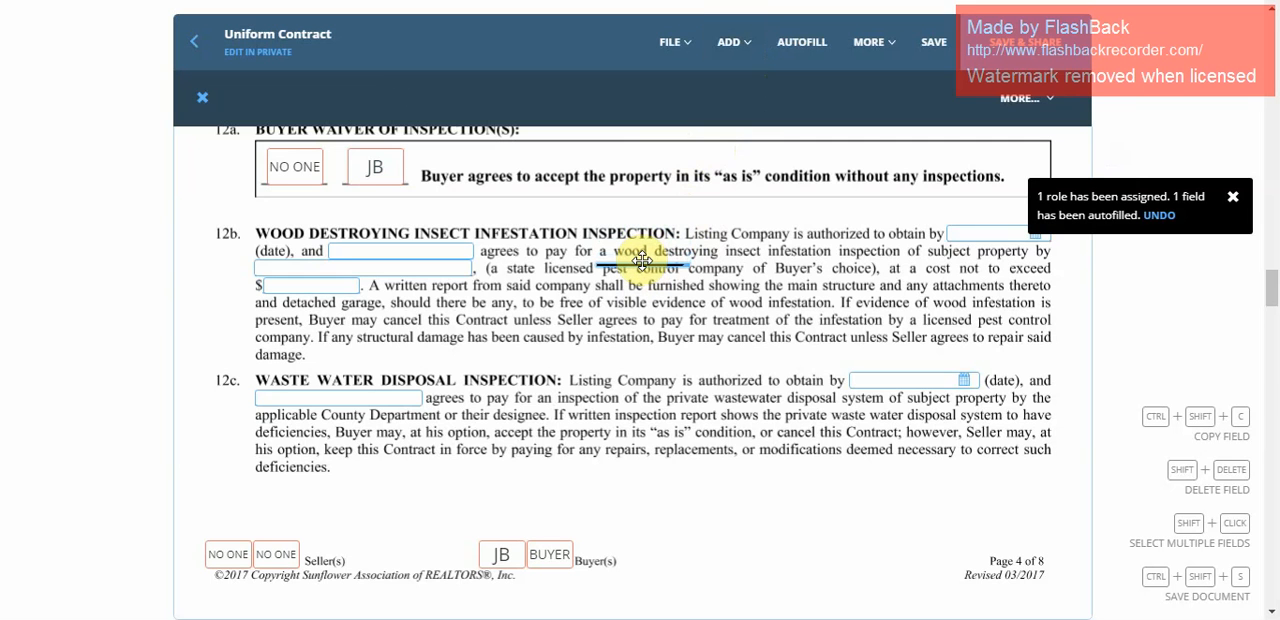
left_click_drag(642, 261, 825, 264)
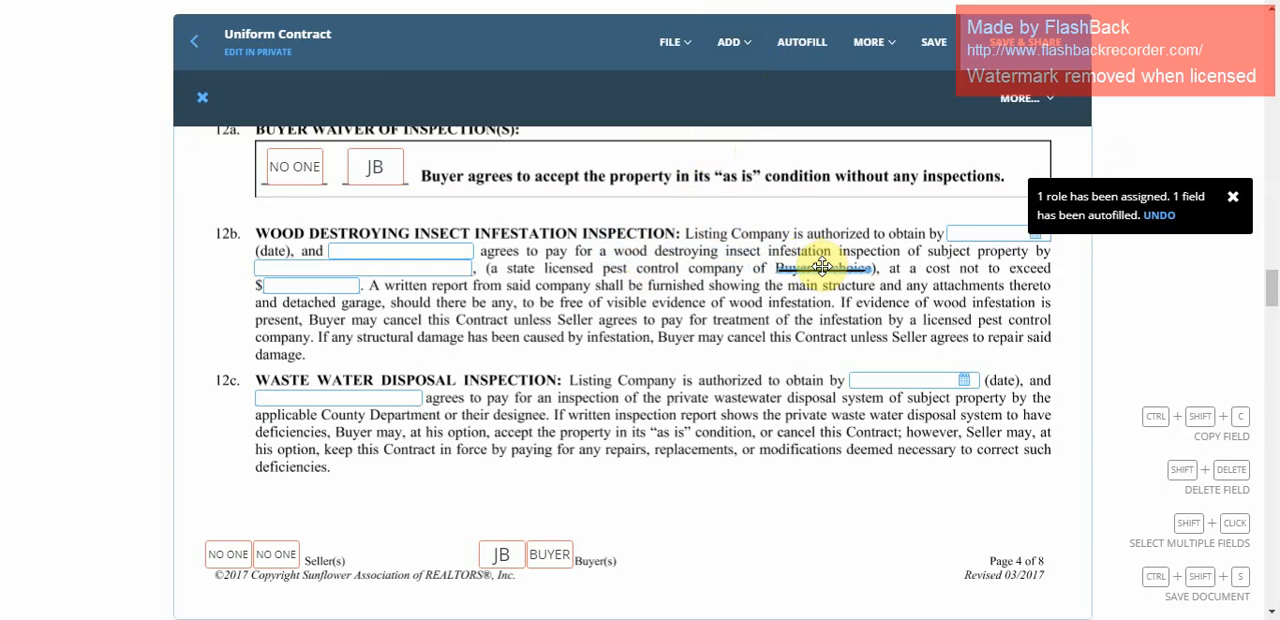
Add an initials field over the last lines of section 12b and open its assignee choices.
left_click(749, 58)
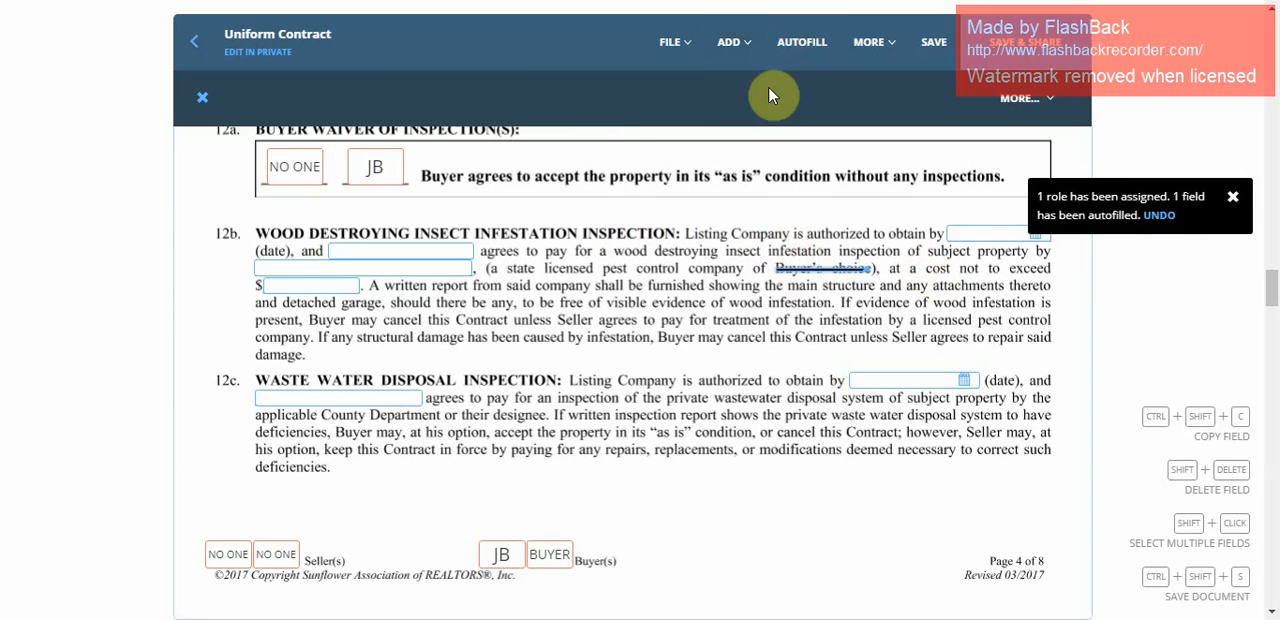
left_click(680, 64)
mouse_move(737, 57)
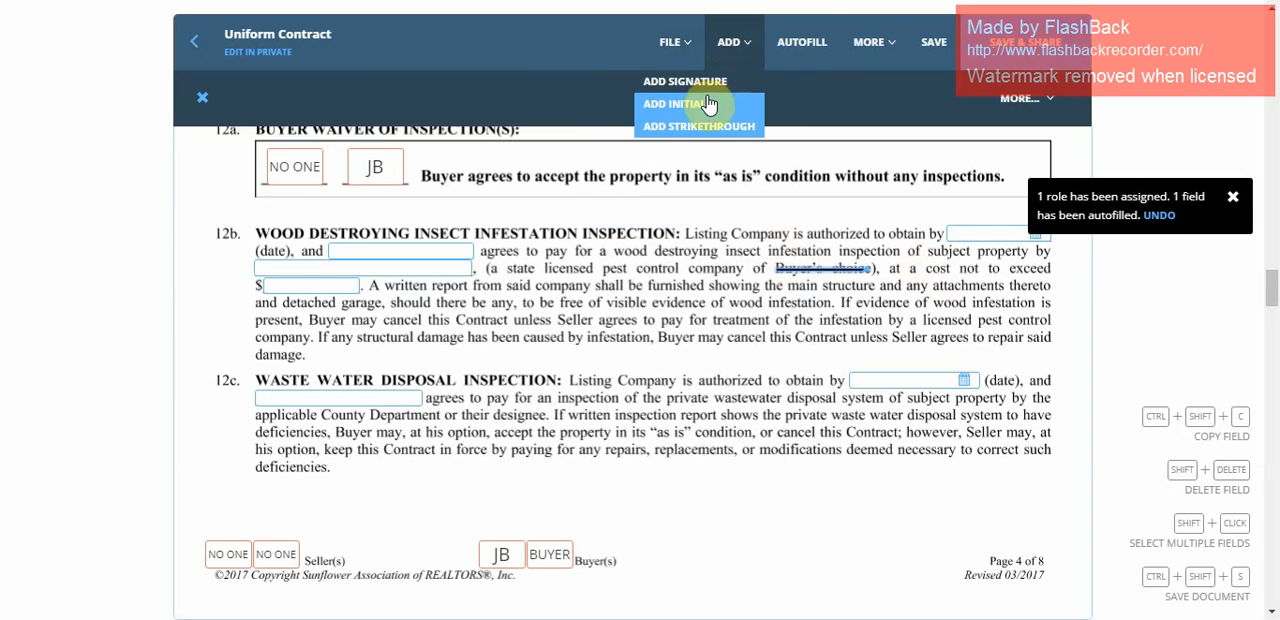
left_click(779, 368)
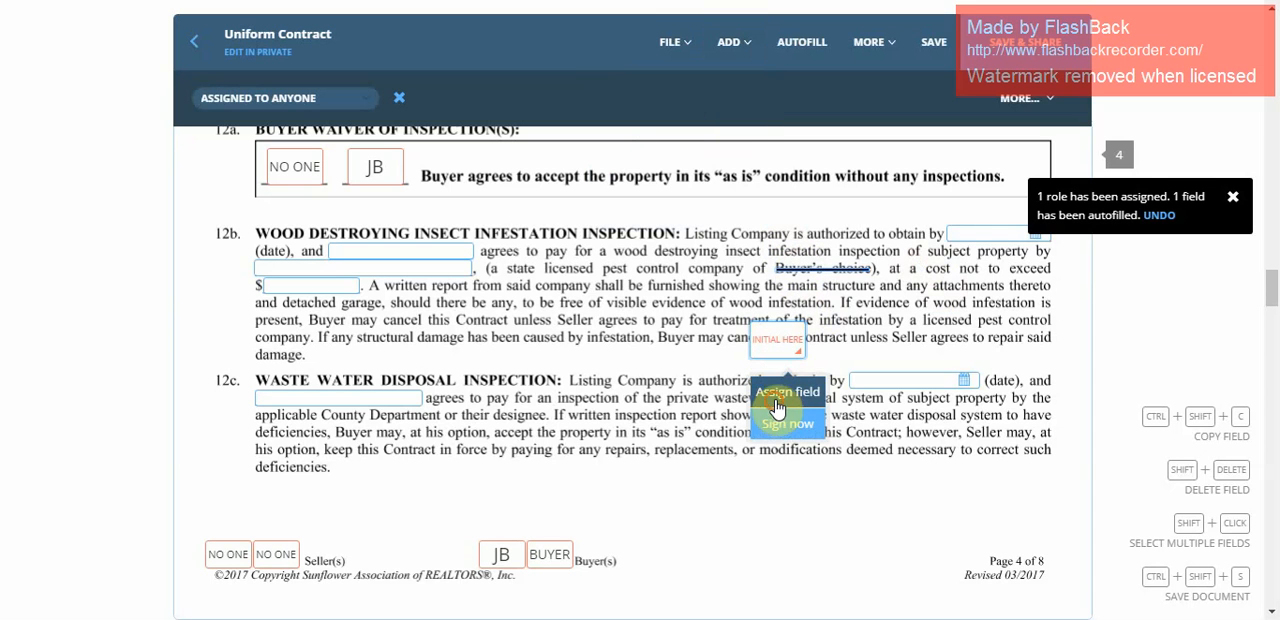
left_click(777, 397)
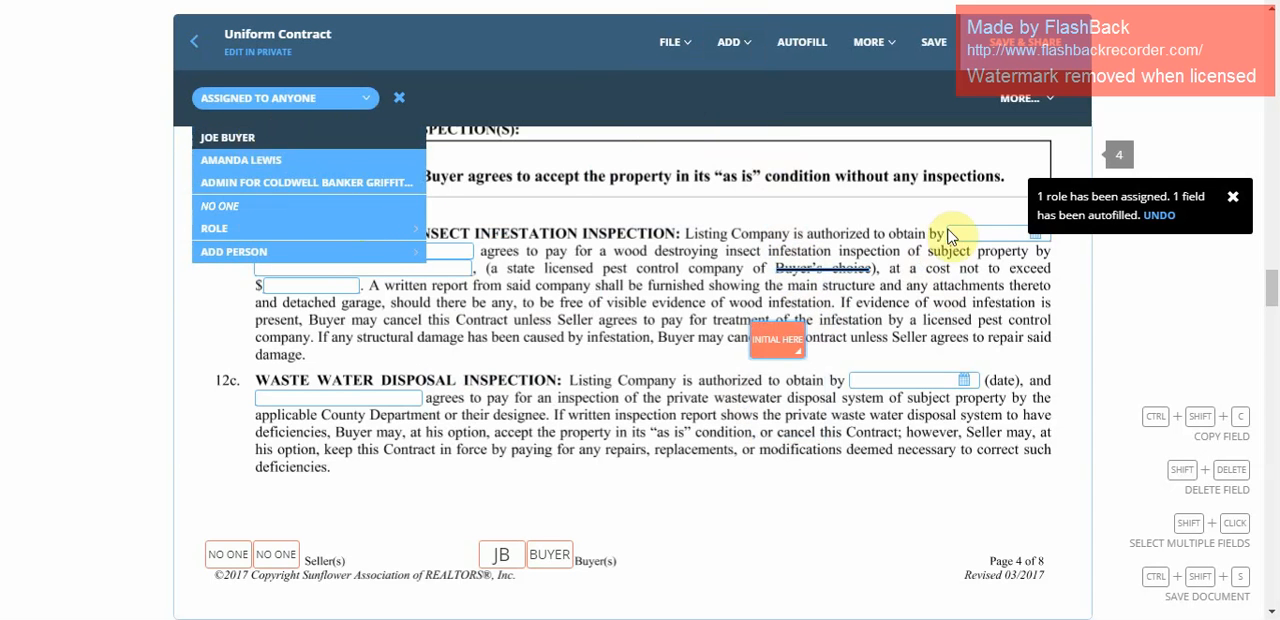
Review the Assign field and Sign now options of the new initials field in section 12b.
left_click(777, 342)
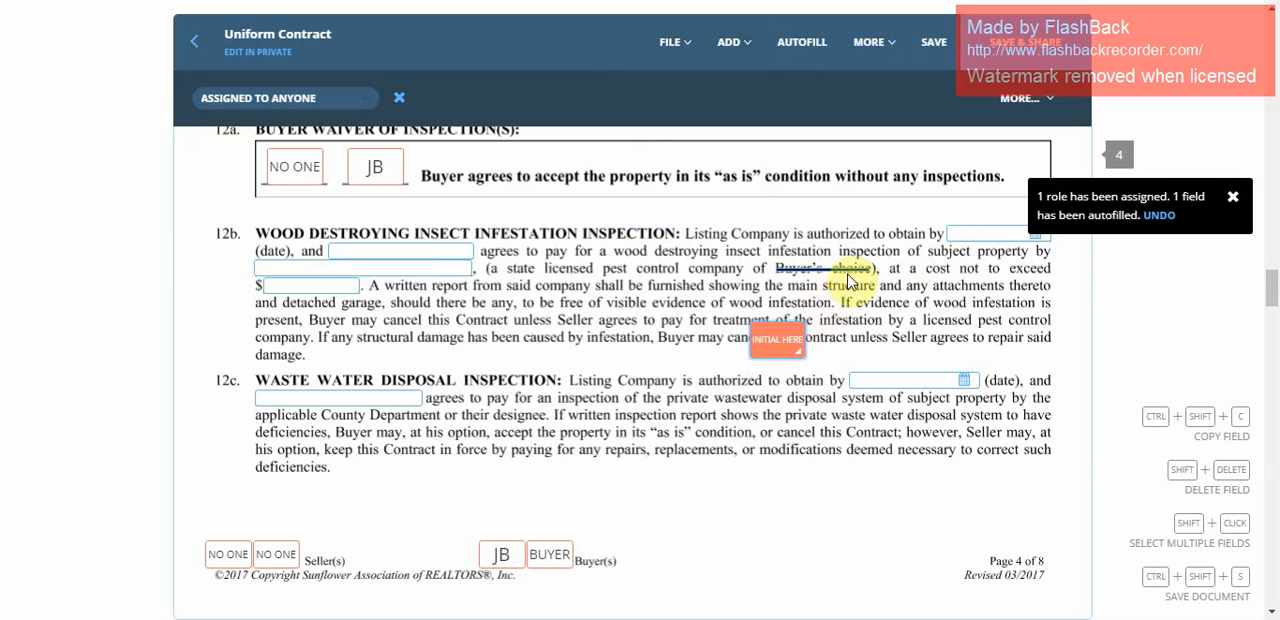
left_click(782, 345)
left_click(881, 330)
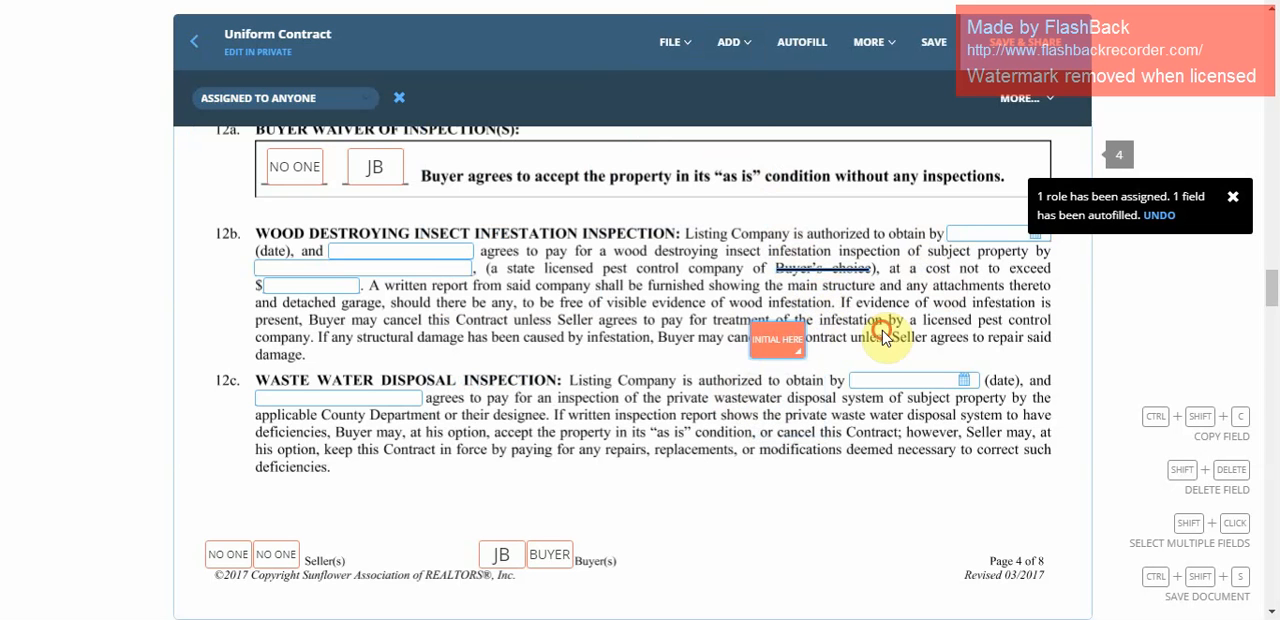
left_click(873, 347)
left_click(798, 345)
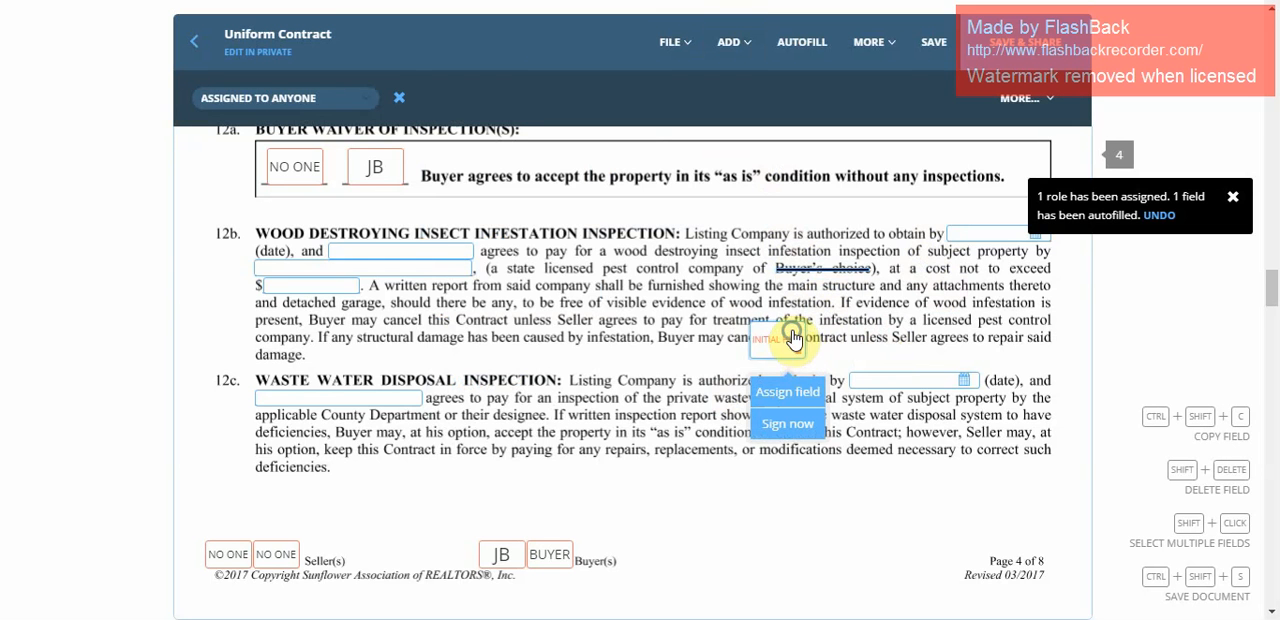
right_click(793, 339)
left_click(777, 346)
left_click(711, 366)
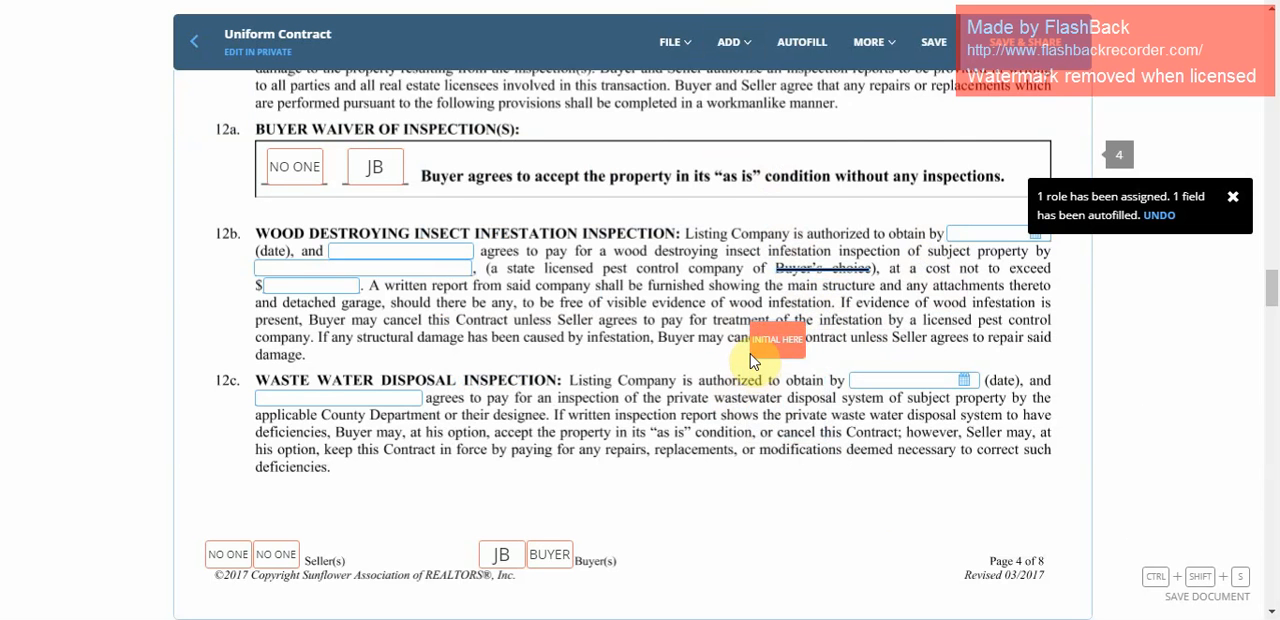
Look through the following contract pages and the additional commands for messages, tasks, document history and in-person signing.
scroll(754, 362, "down", 8)
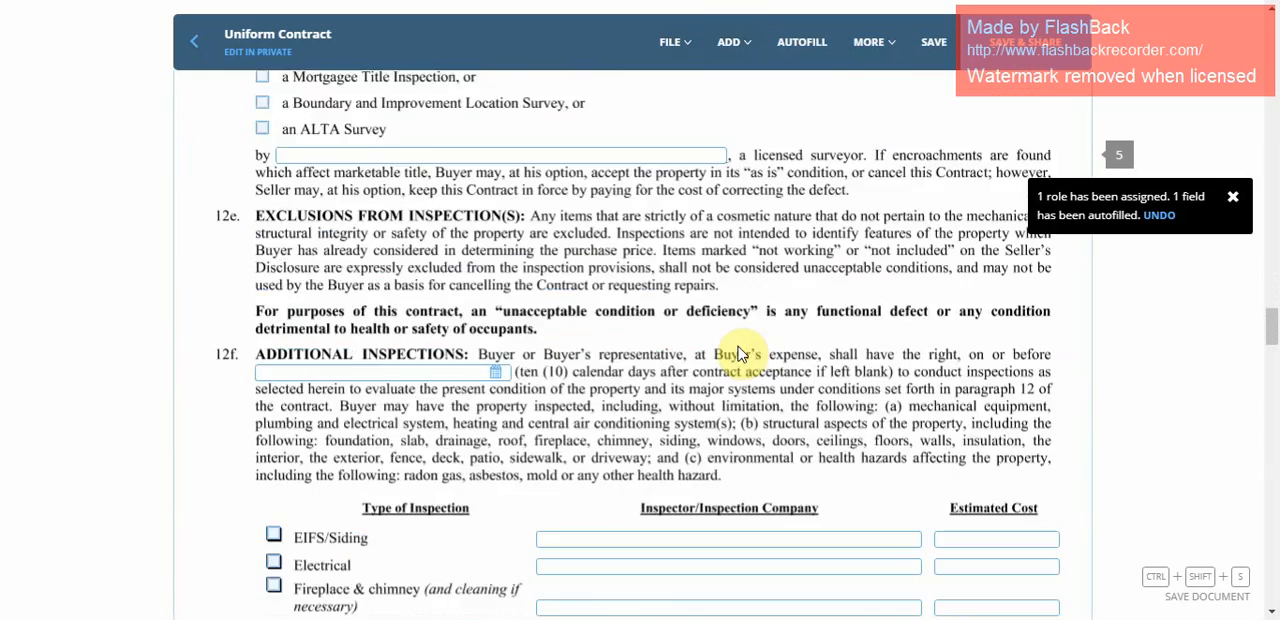
scroll(740, 345, "down", 10)
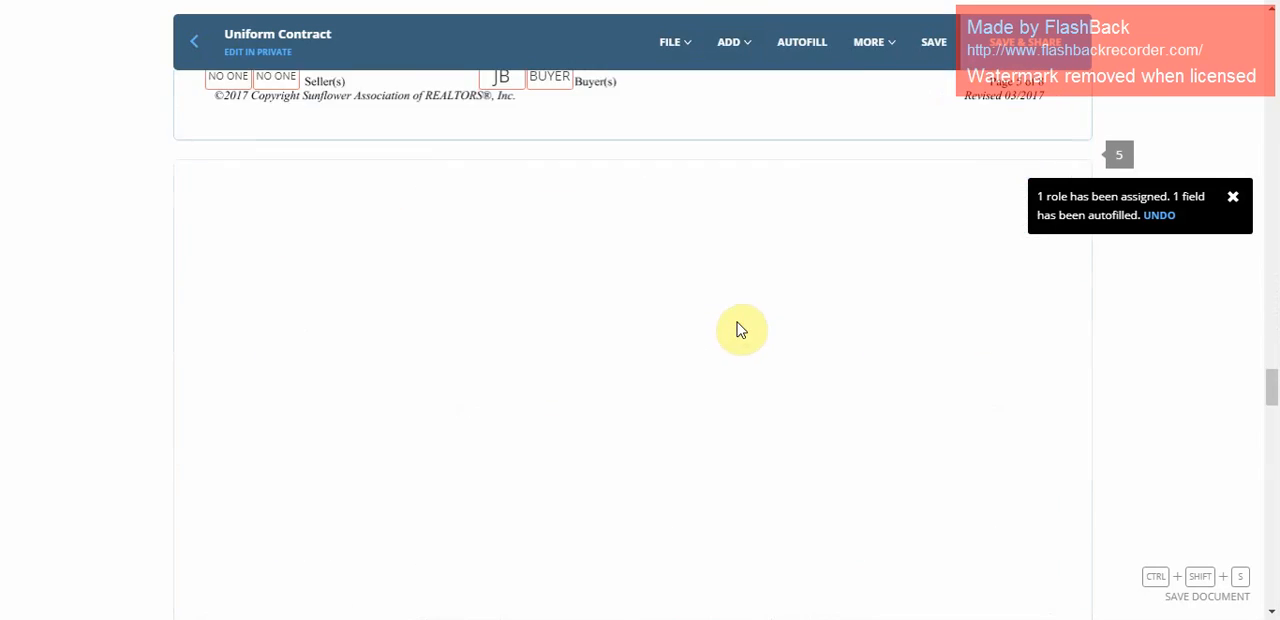
scroll(735, 317, "up", 20)
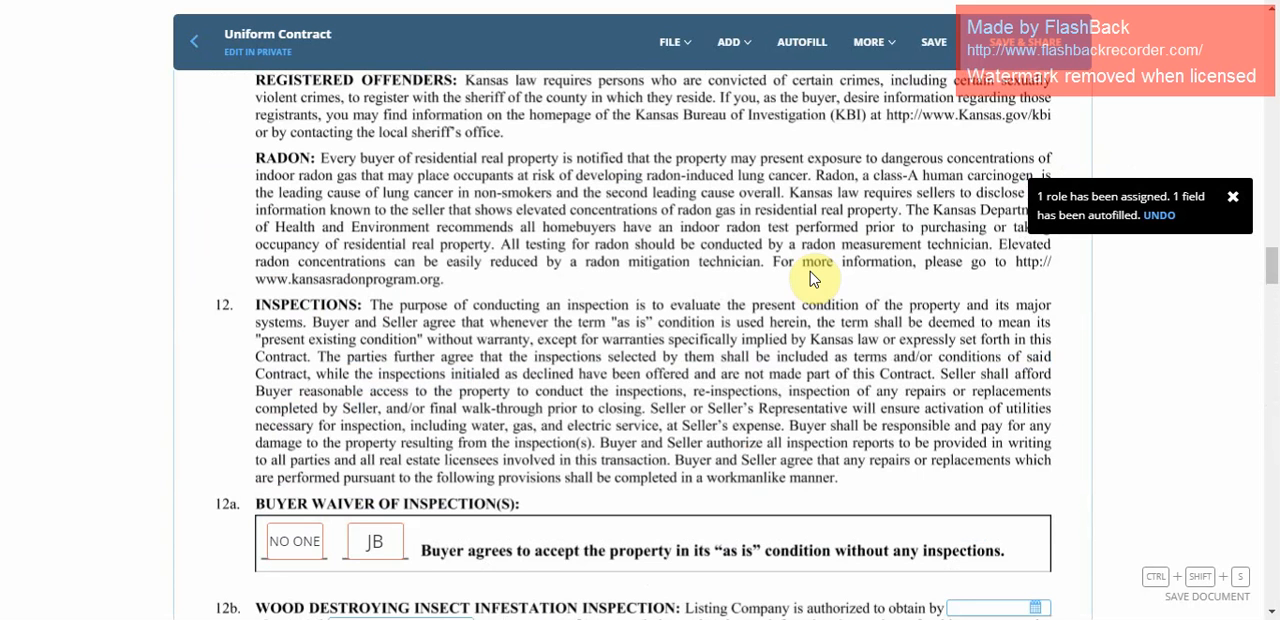
left_click(737, 60)
mouse_move(881, 49)
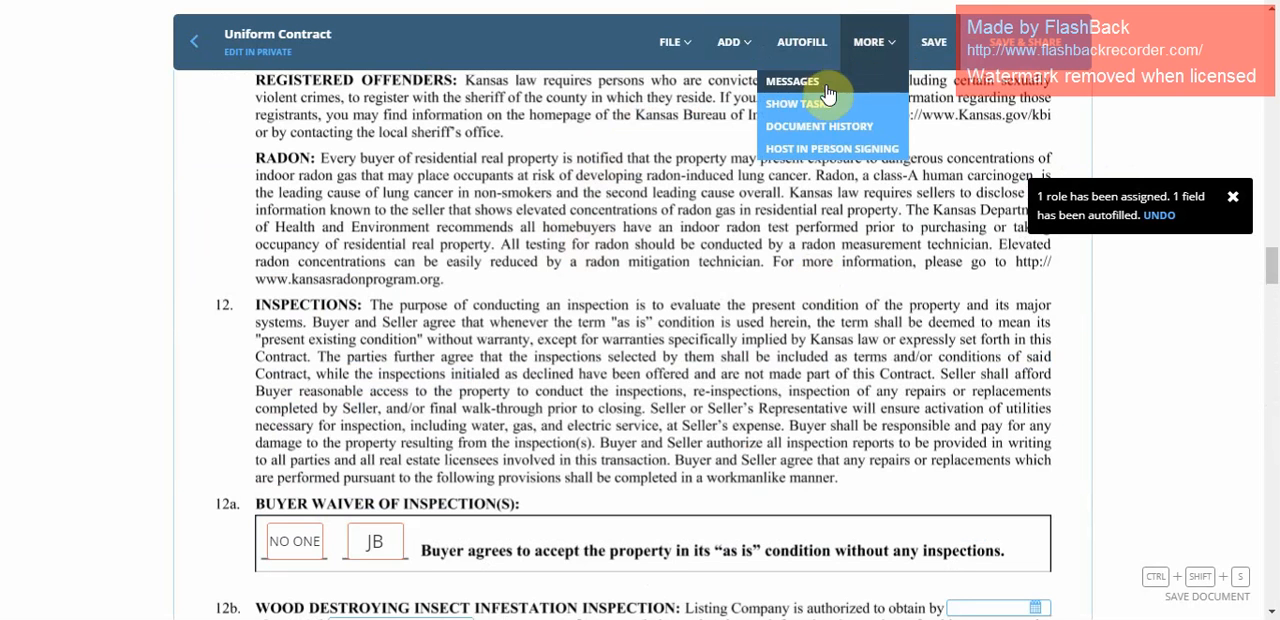
left_click(868, 42)
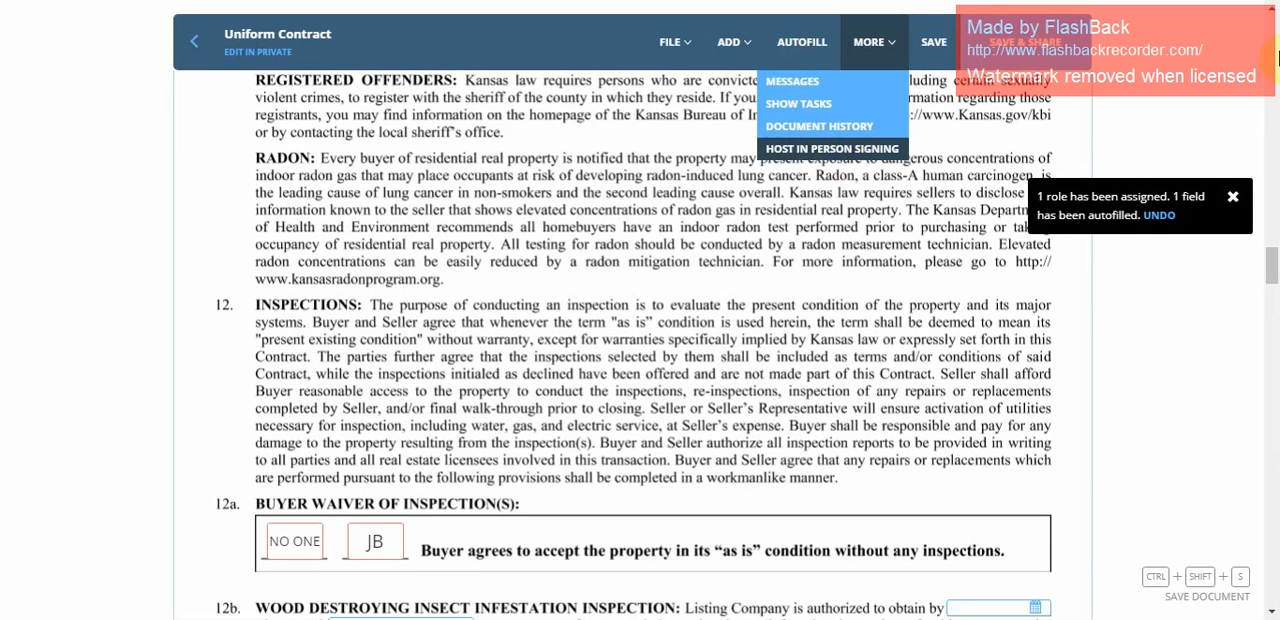
Save the Uniform Contract and review its sharing permissions, PDF attachment and custom message options without sending it.
left_click(1022, 55)
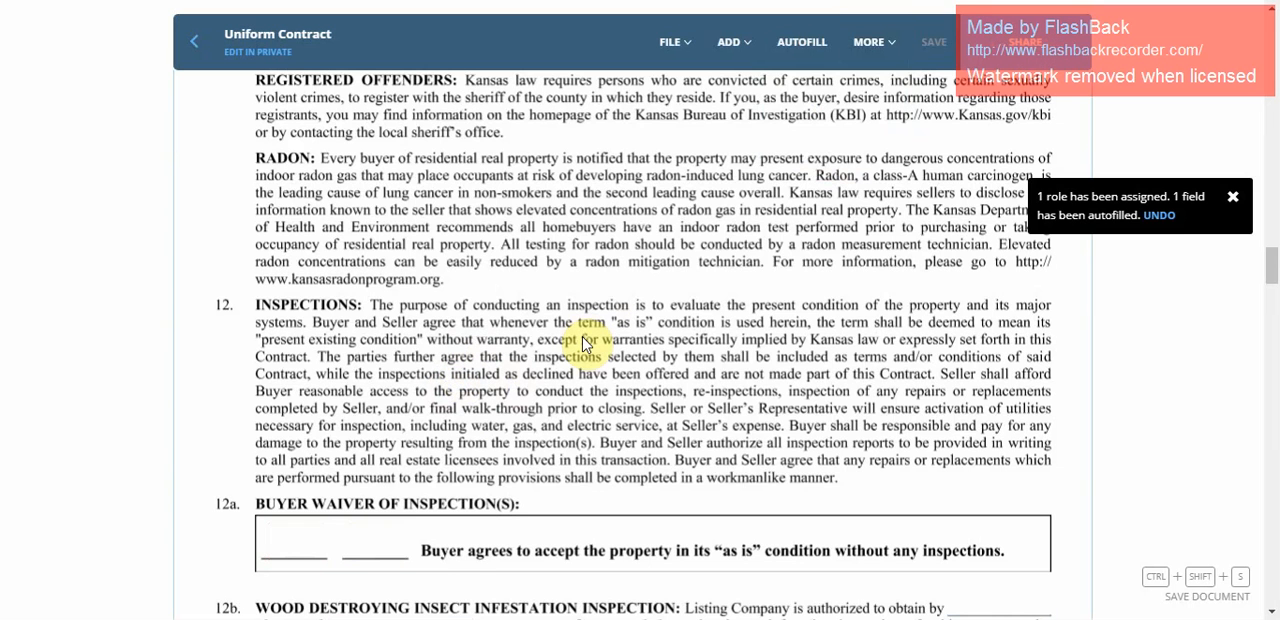
left_click(1033, 51)
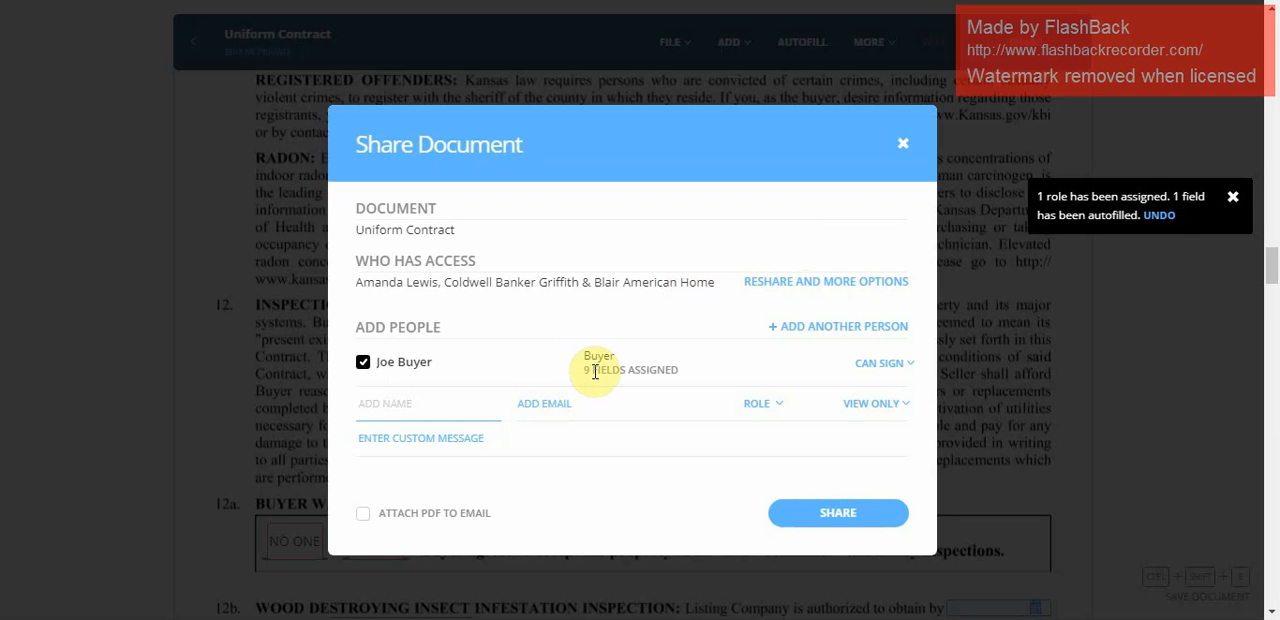
left_click(865, 364)
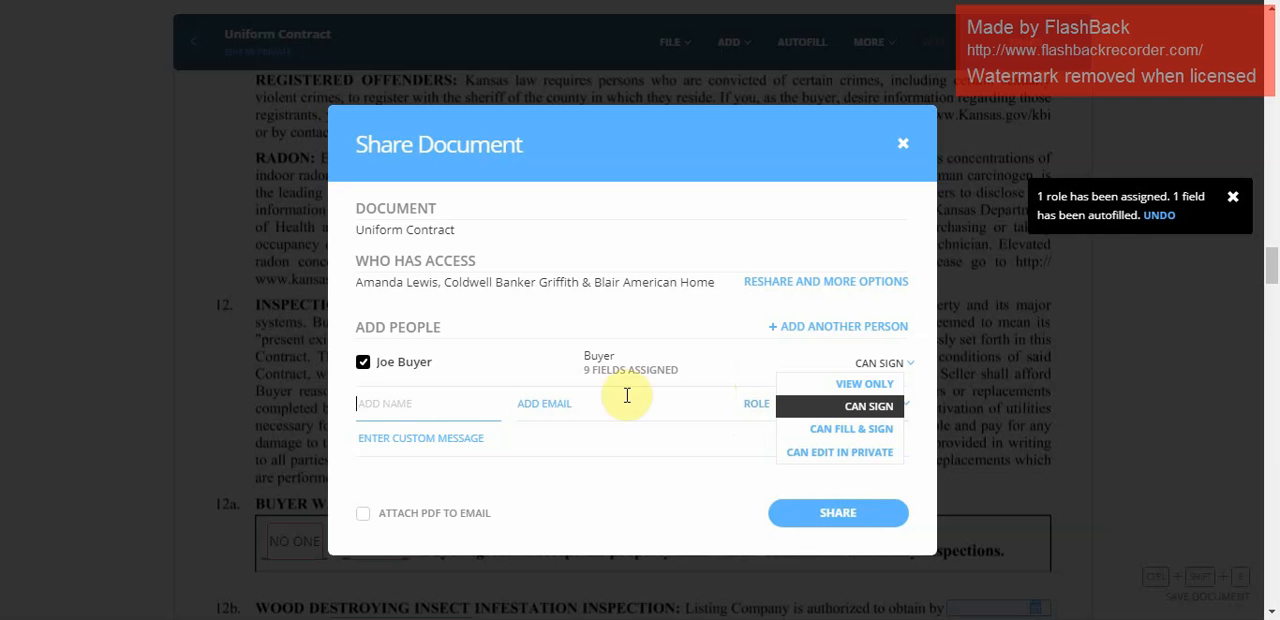
left_click(360, 518)
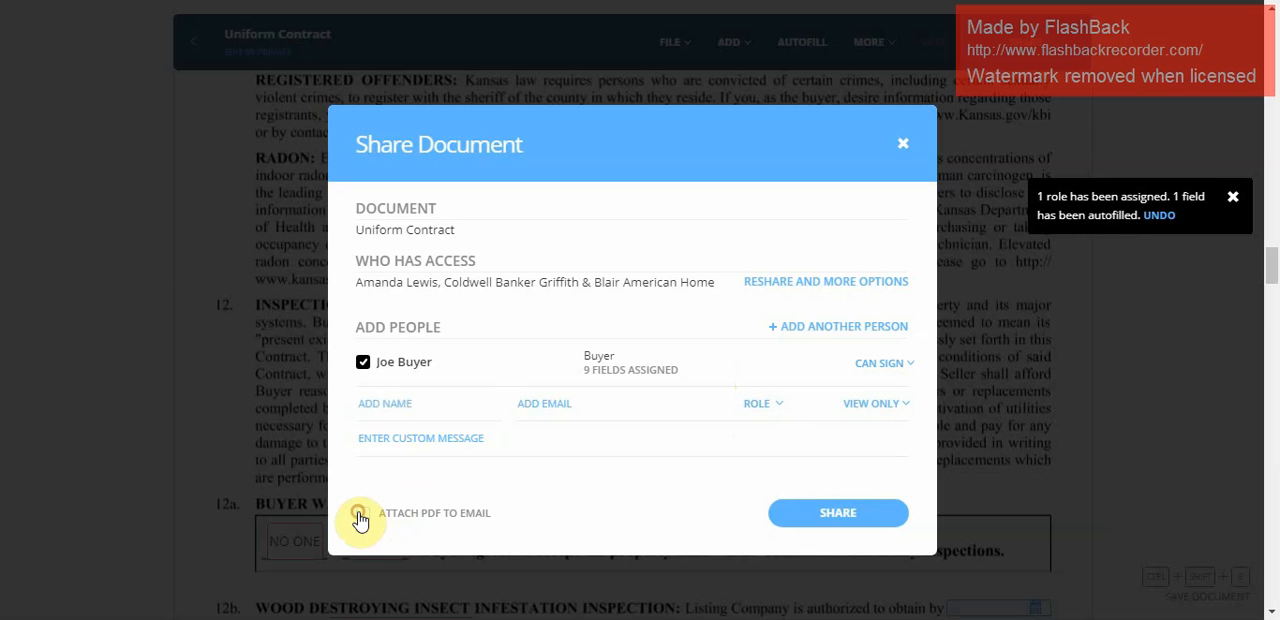
left_click(360, 516)
left_click(479, 432)
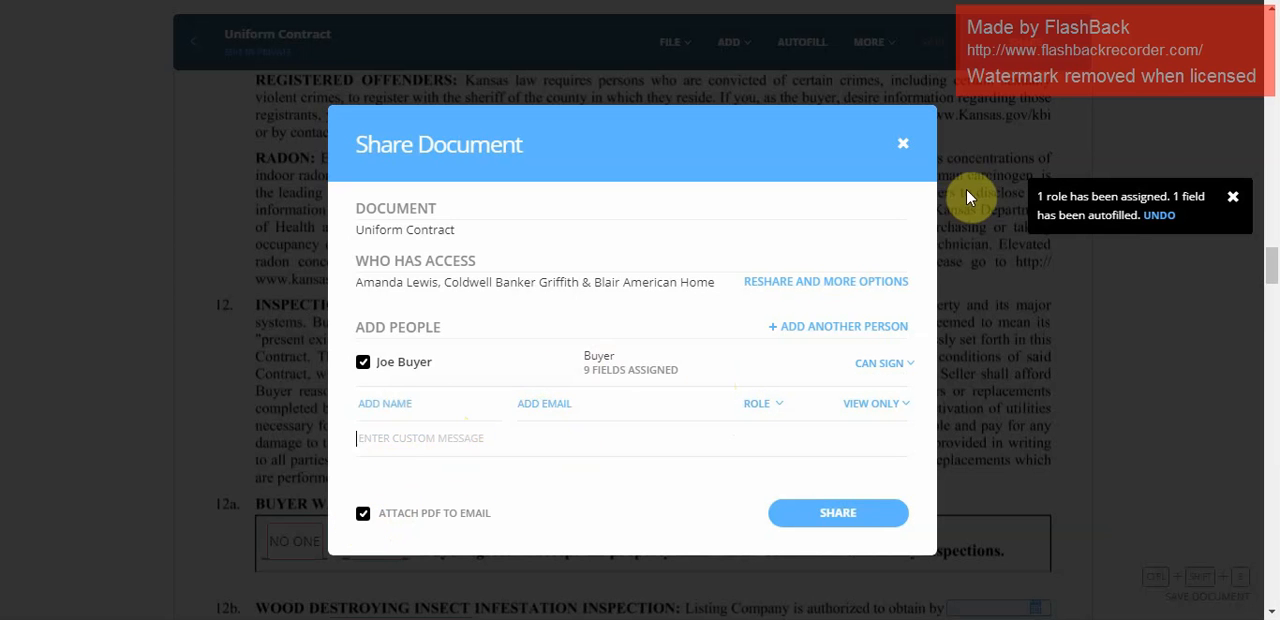
left_click(905, 145)
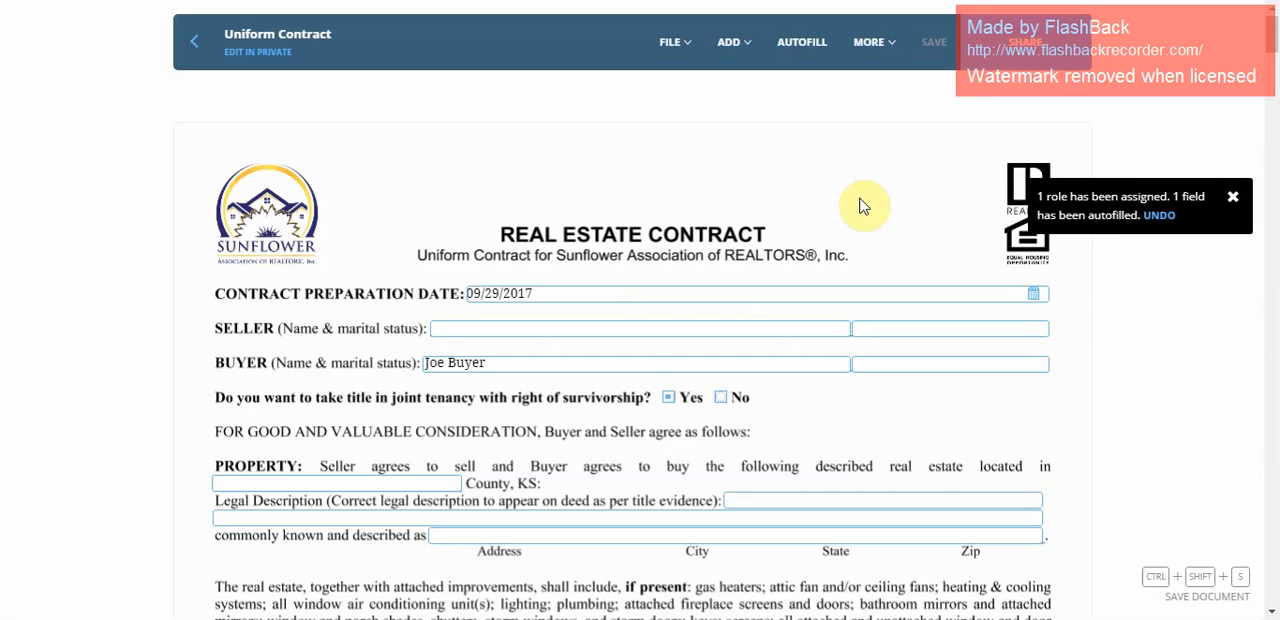
Return to the loop without sharing the contract and upload the Topeka INSPECTION PDF from Downloads into its folder.
left_click(195, 41)
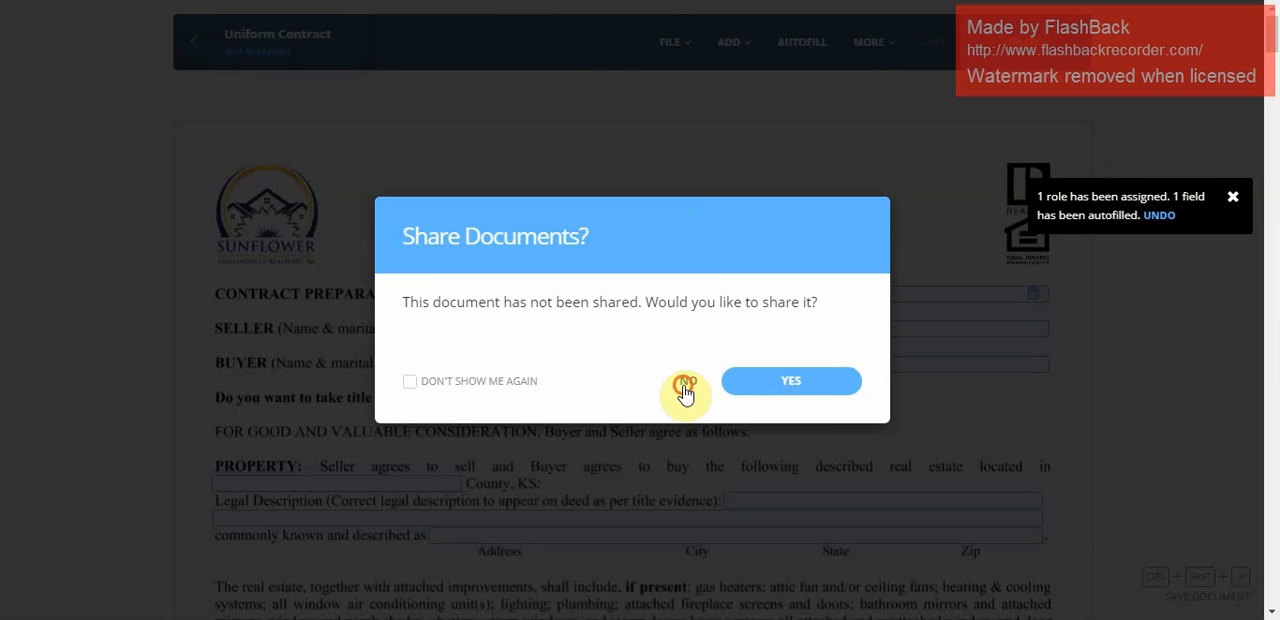
left_click(684, 388)
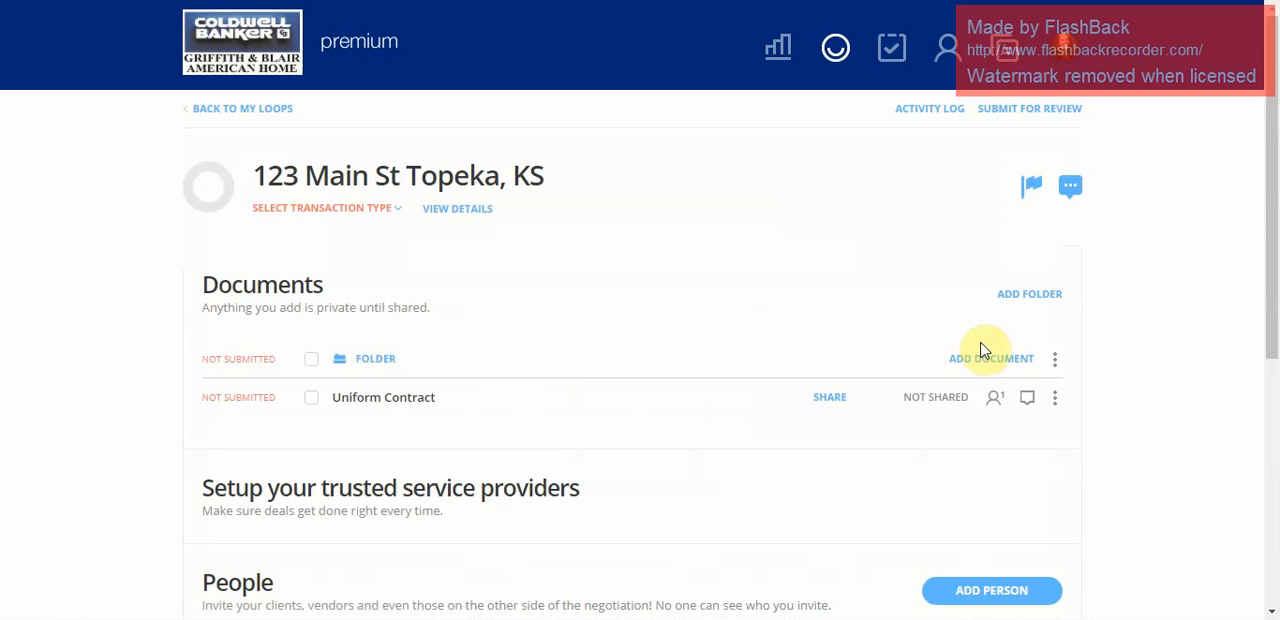
left_click(978, 362)
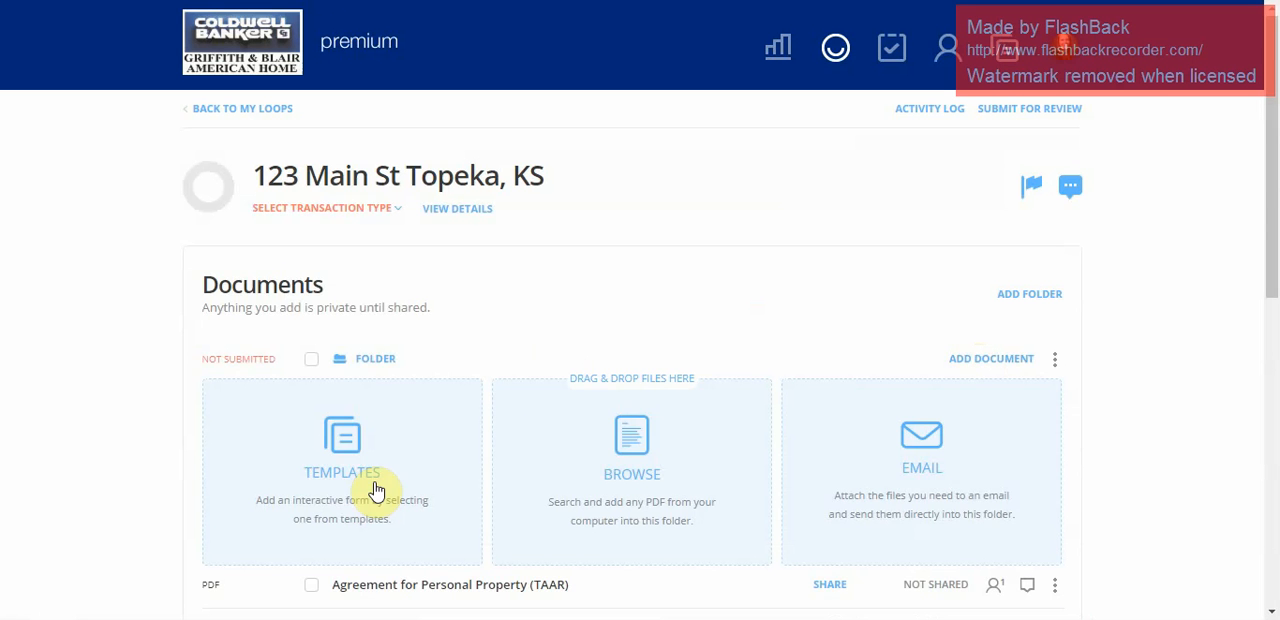
left_click(604, 453)
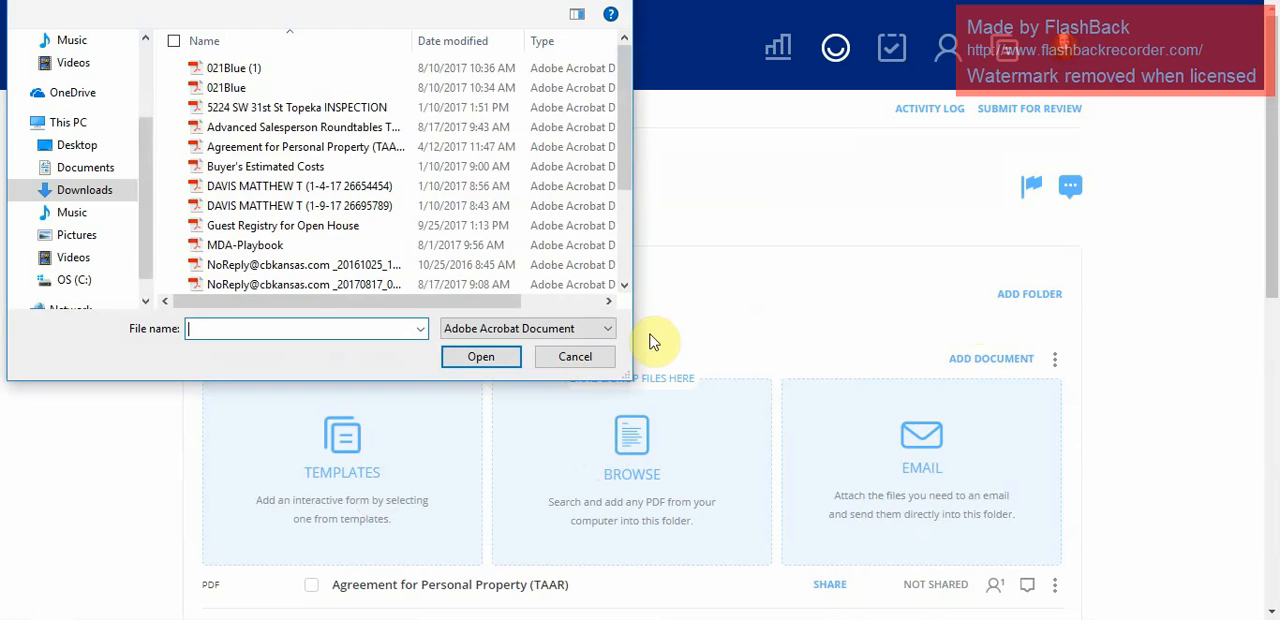
scroll(545, 230, "down", 2)
scroll(533, 158, "down", 1)
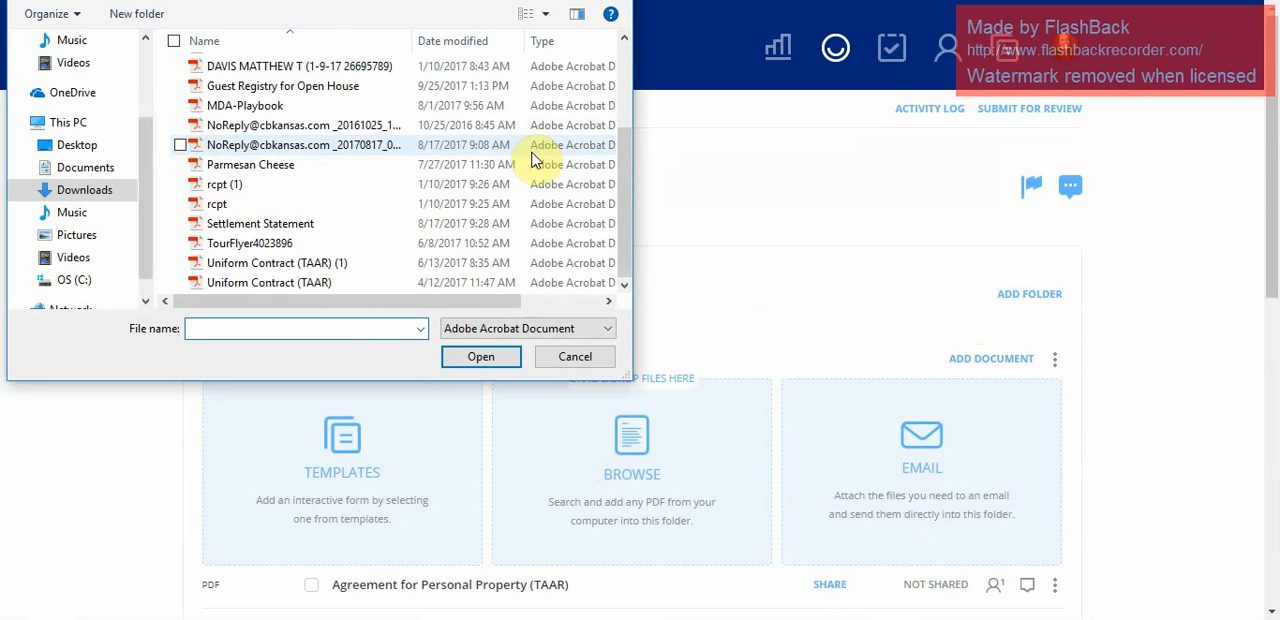
scroll(530, 158, "up", 3)
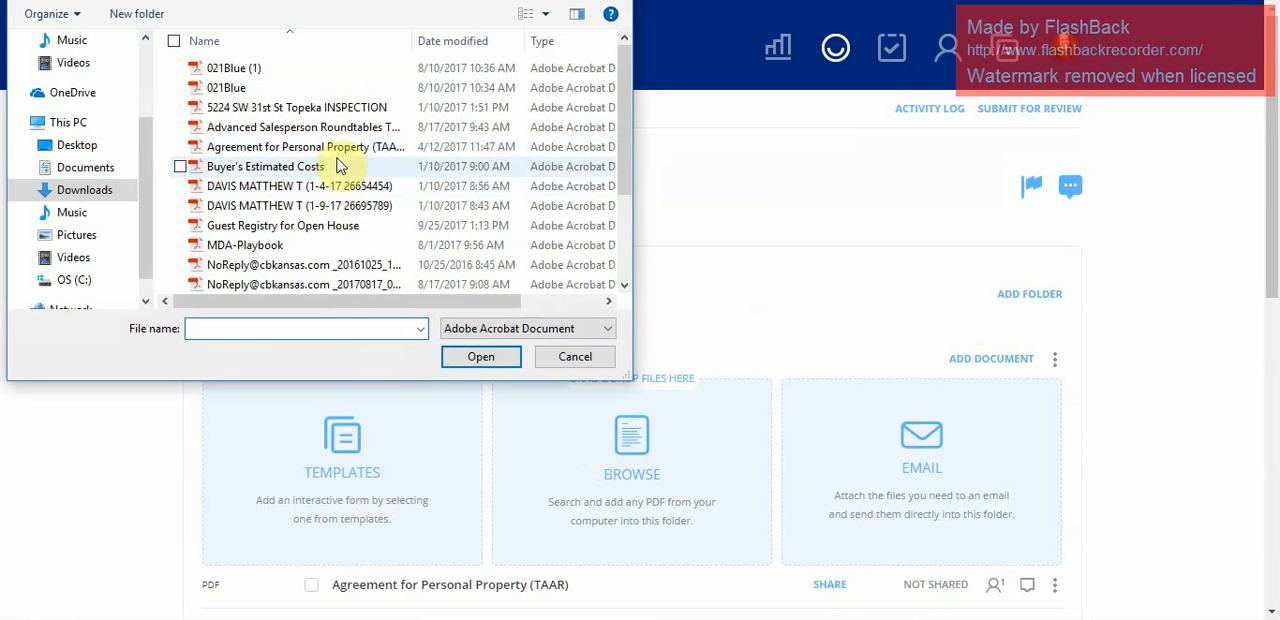
left_click(325, 110)
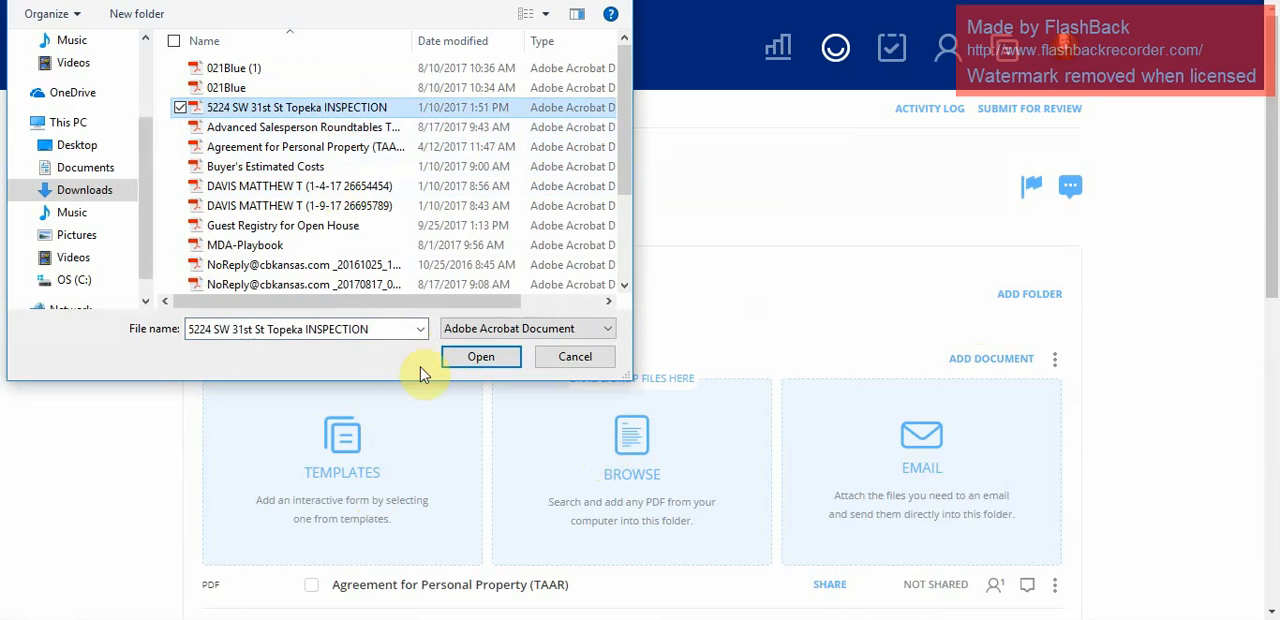
left_click(481, 357)
Open the uploaded inspection report and add a signature field beside the property address, assigned to the buyer.
scroll(790, 270, "down", 3)
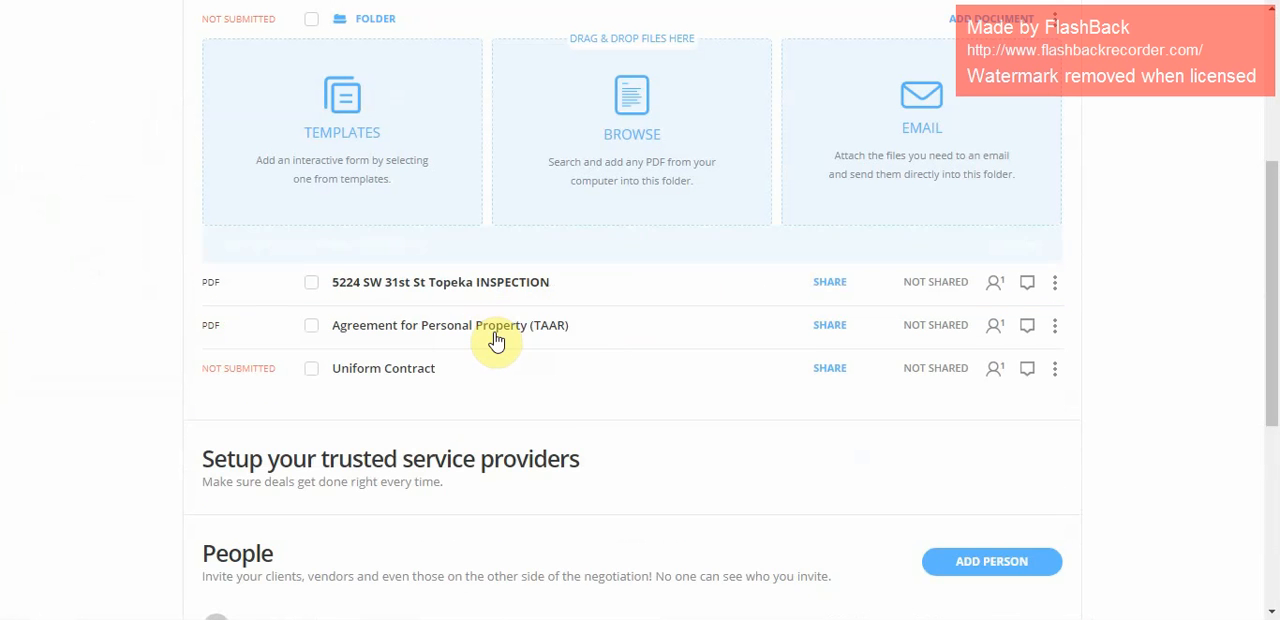
left_click(457, 250)
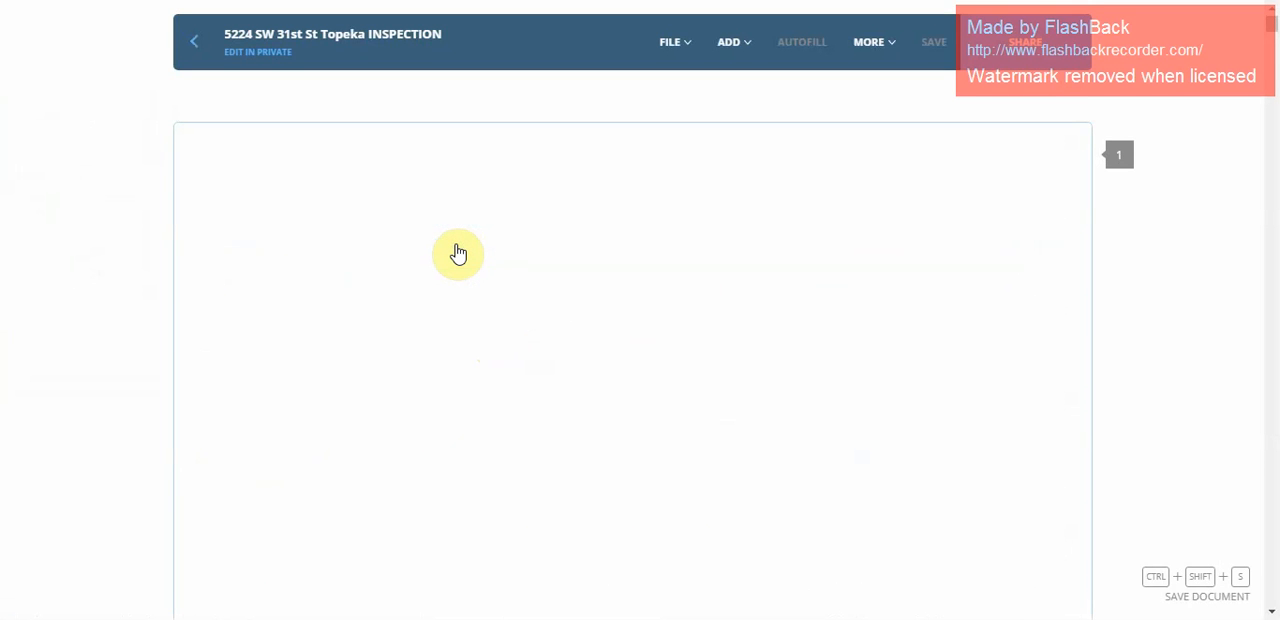
scroll(735, 238, "down", 4)
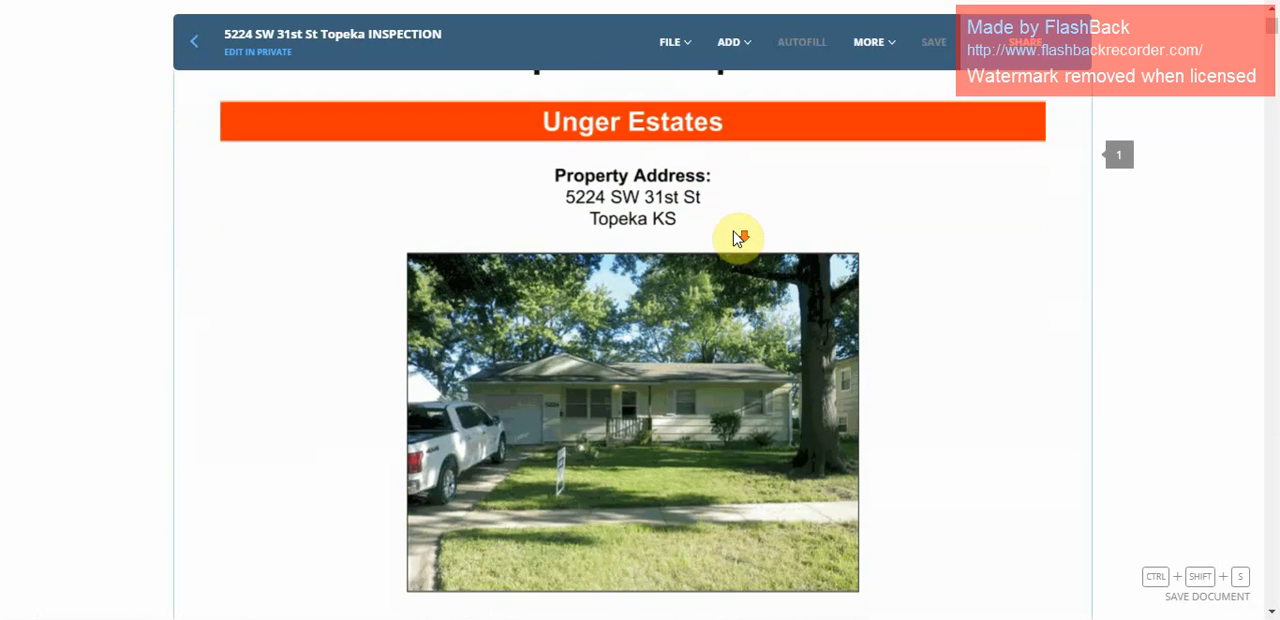
scroll(735, 238, "up", 3)
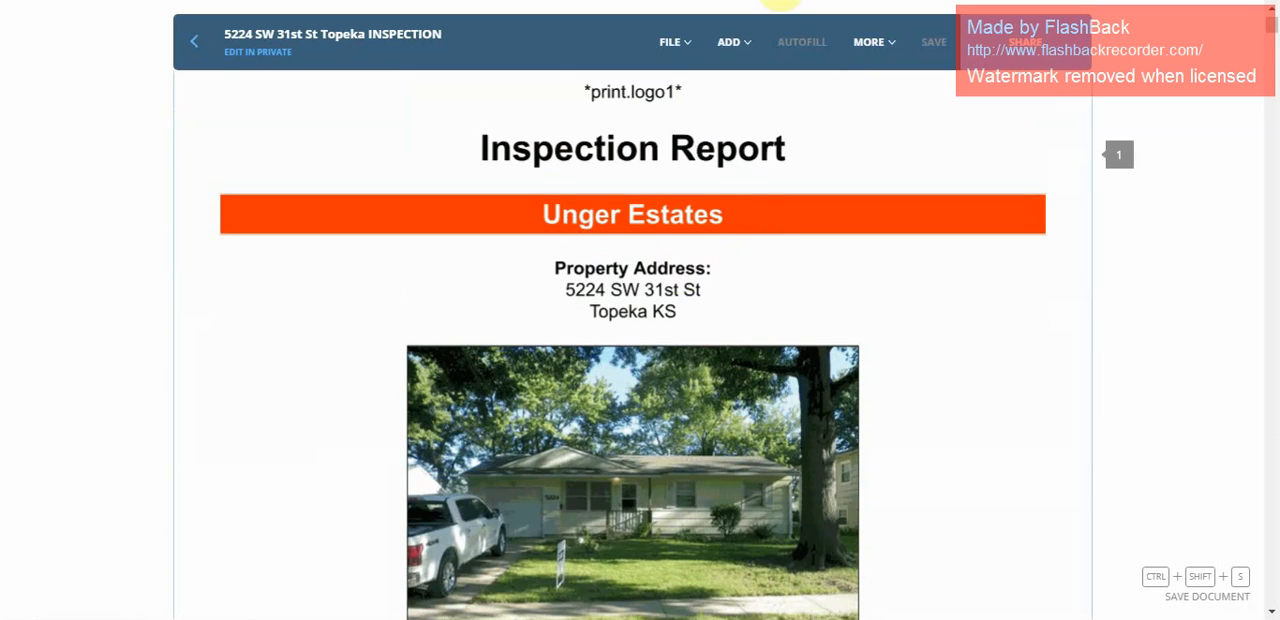
mouse_move(741, 36)
left_click(829, 294)
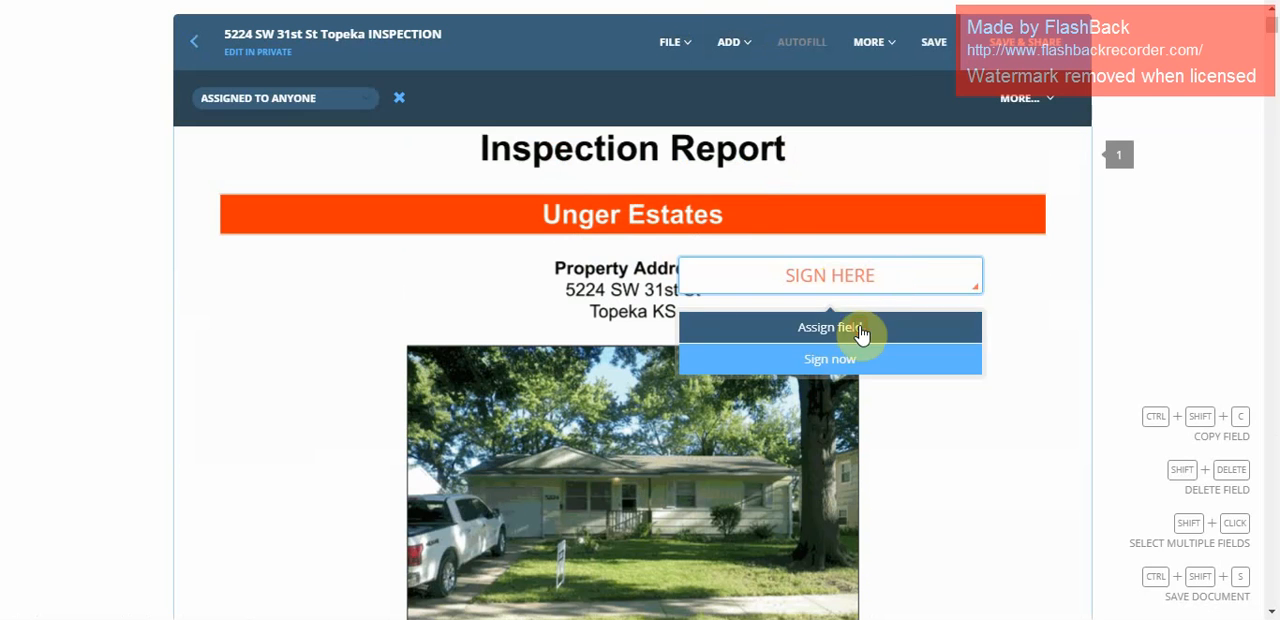
left_click(860, 328)
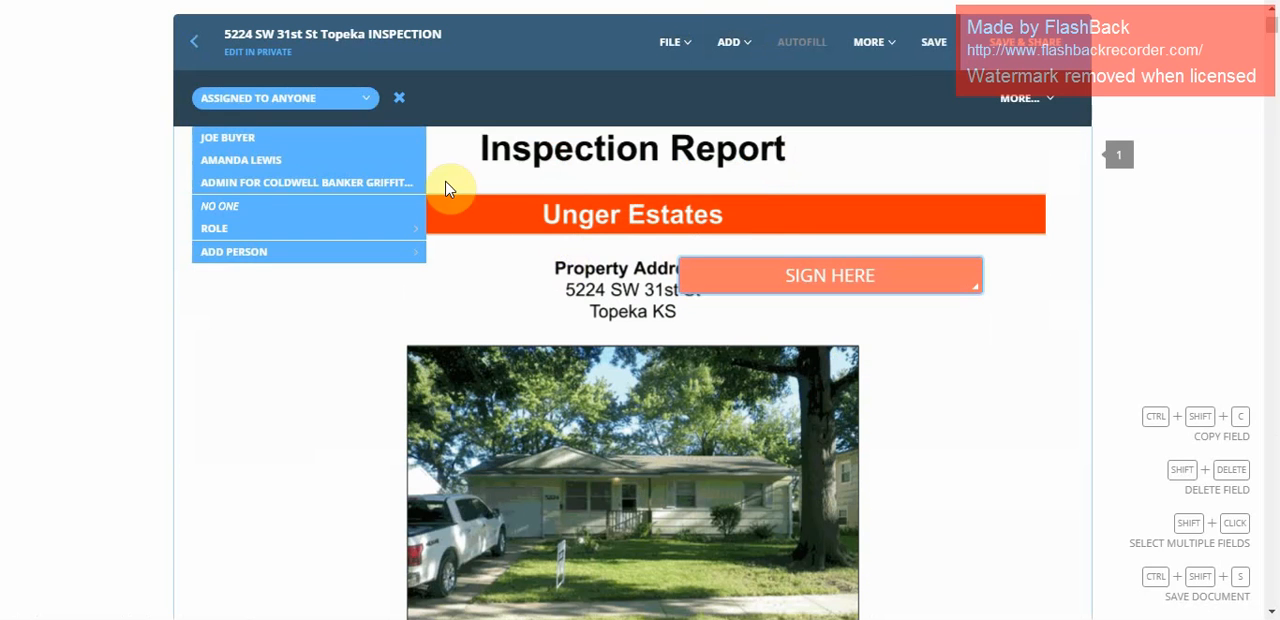
left_click(264, 148)
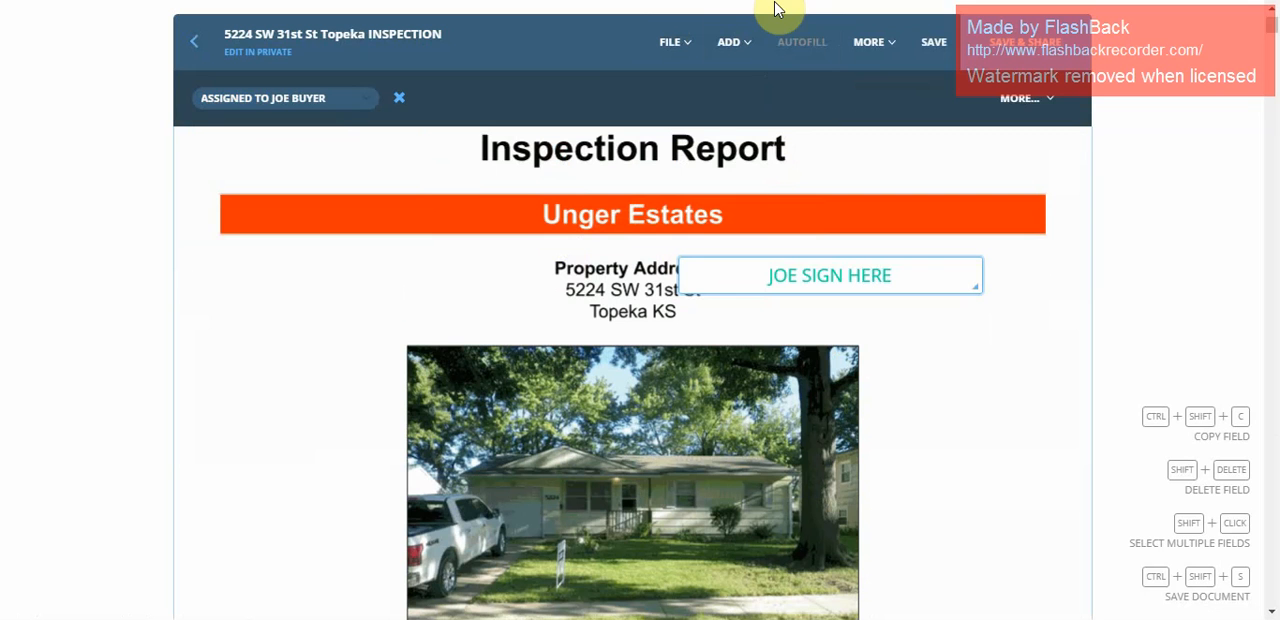
Save the changes to the inspection report and return to the loop without sharing it.
mouse_move(734, 45)
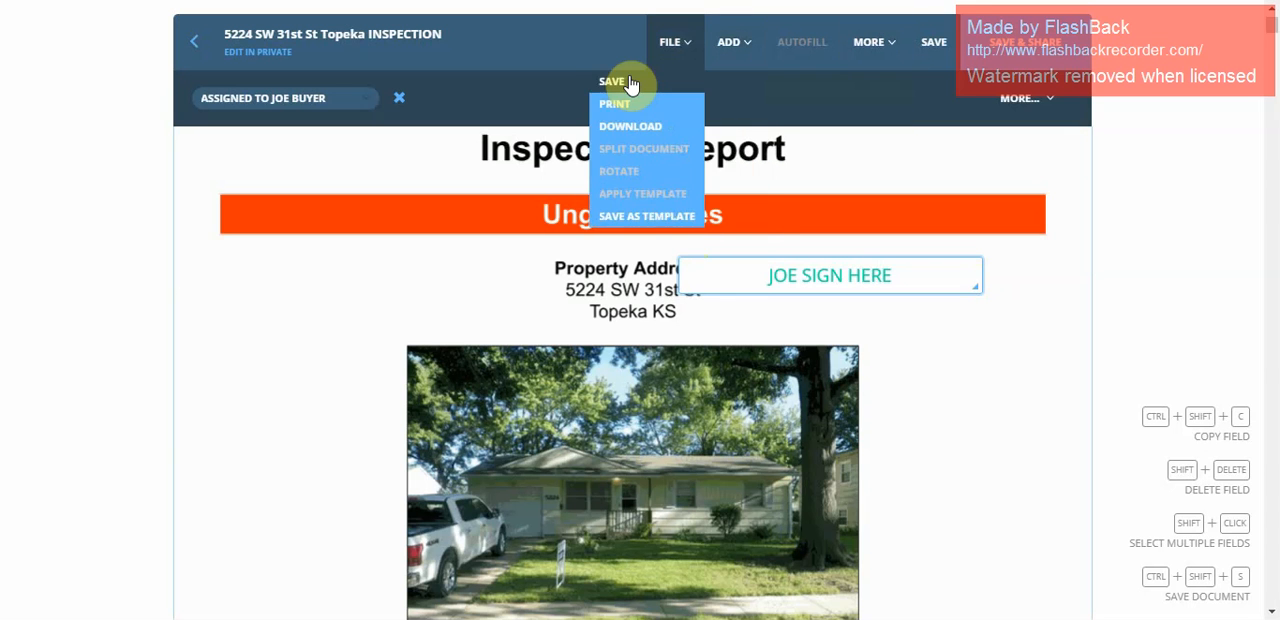
left_click(195, 60)
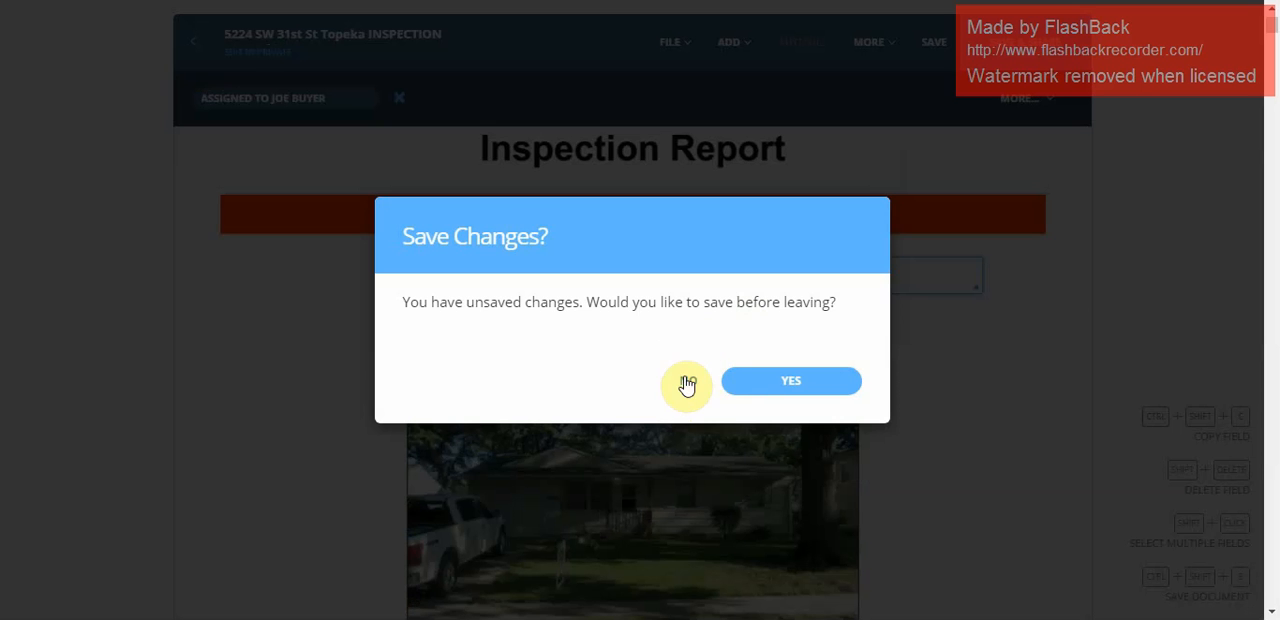
left_click(755, 378)
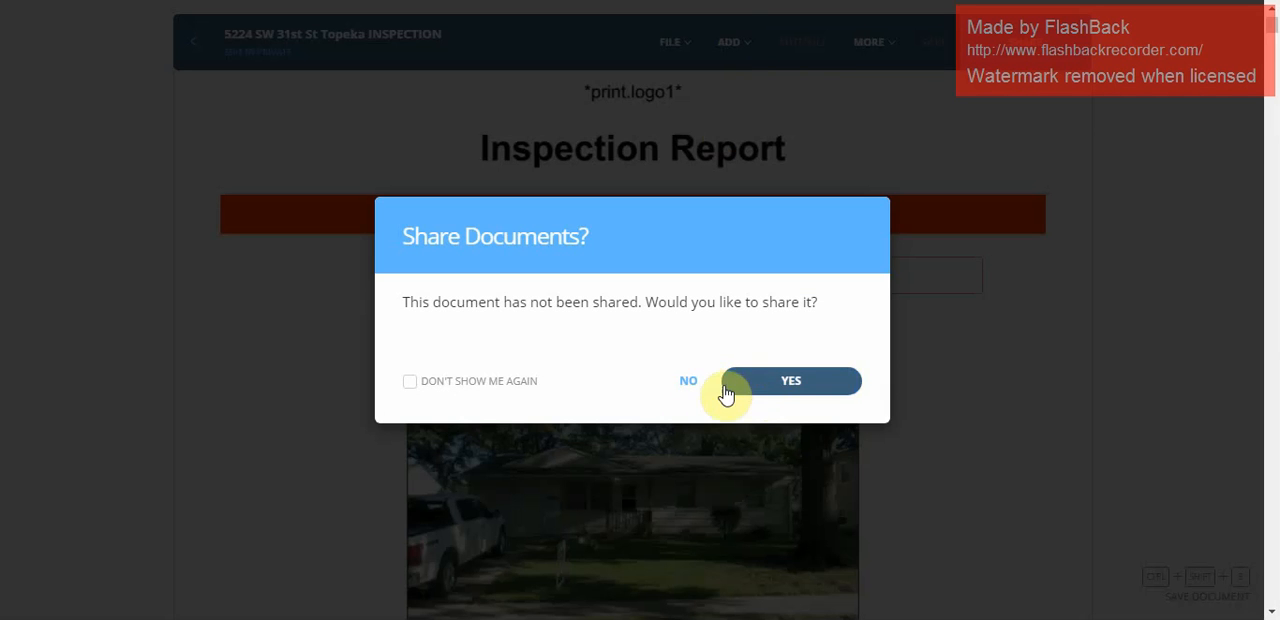
left_click(692, 381)
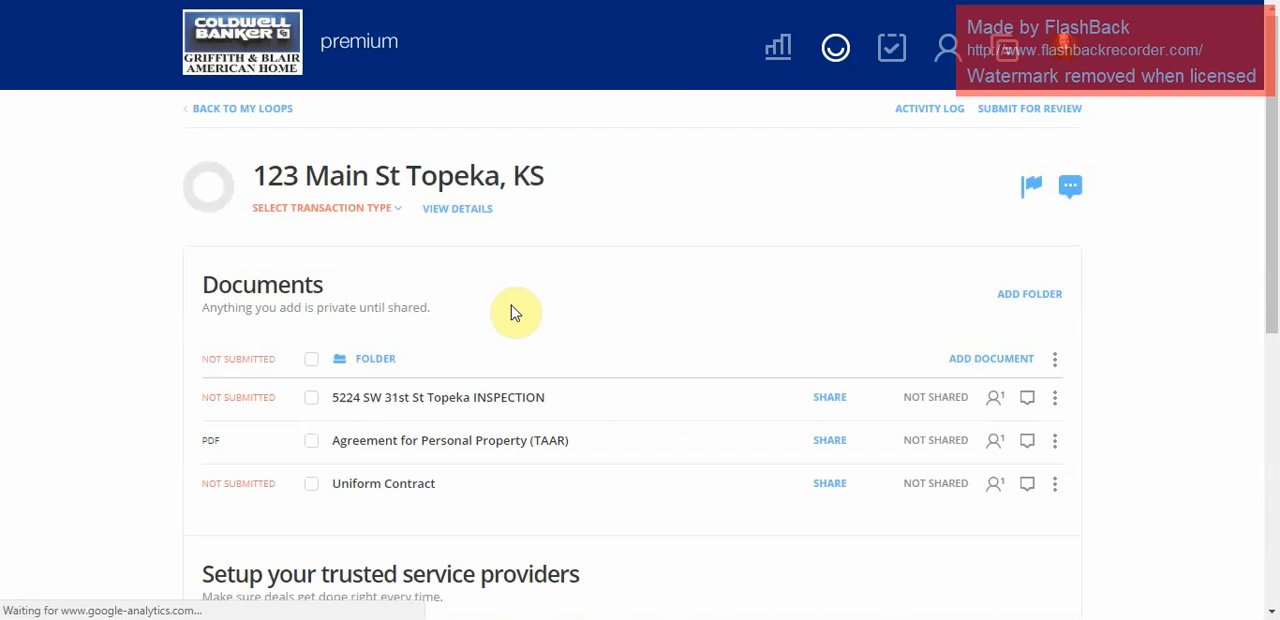
Reopen the inspection report, review its print and download commands, and return to the loop.
left_click(400, 400)
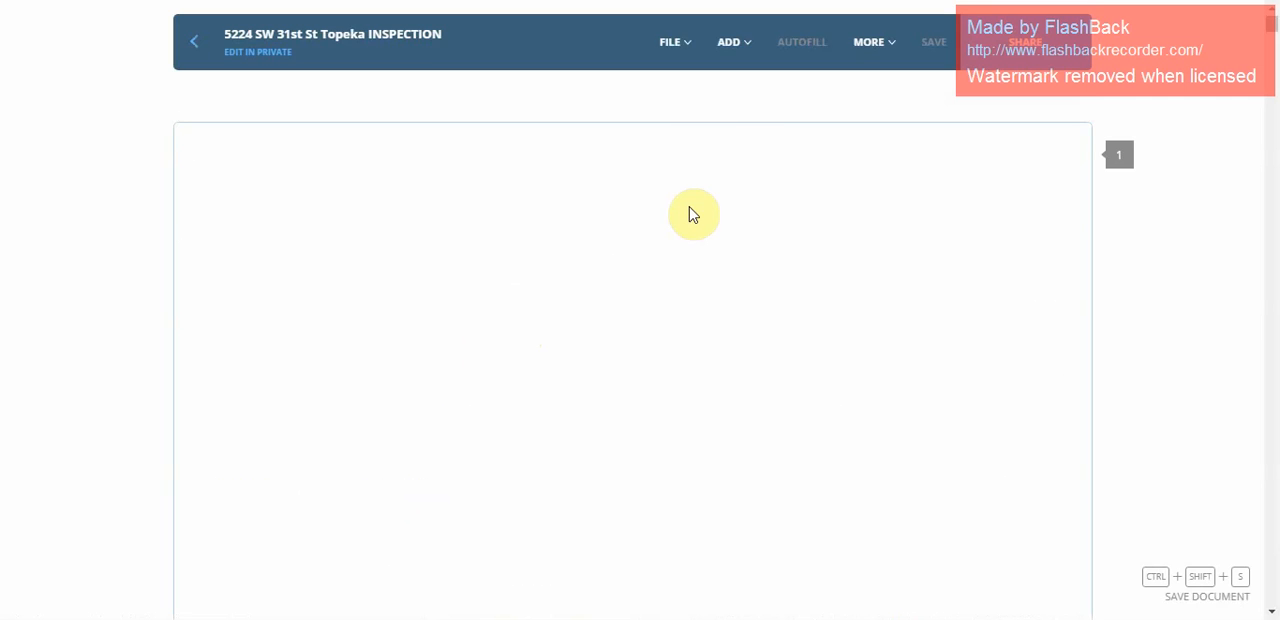
left_click(685, 41)
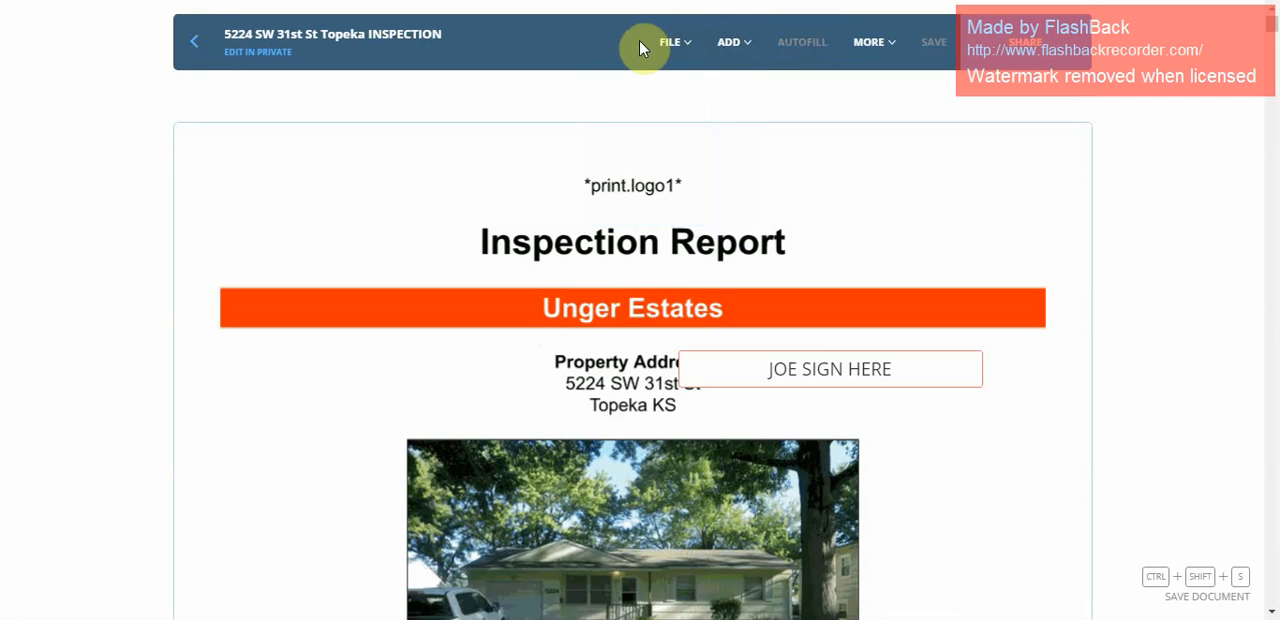
left_click(678, 44)
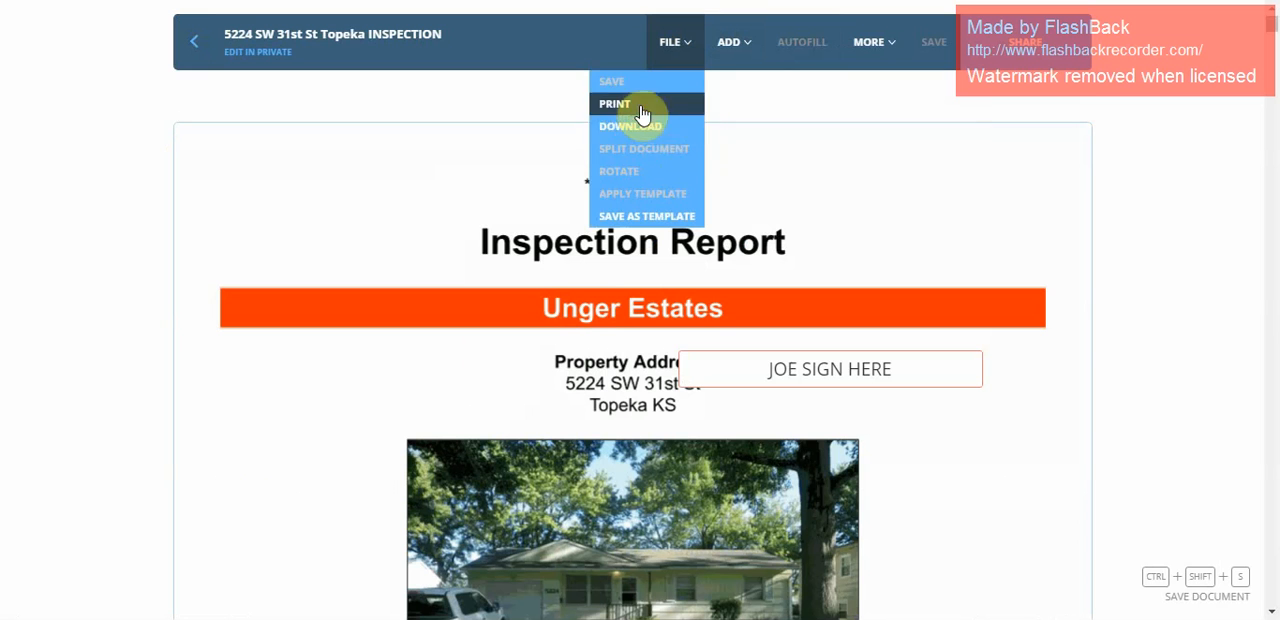
left_click(208, 58)
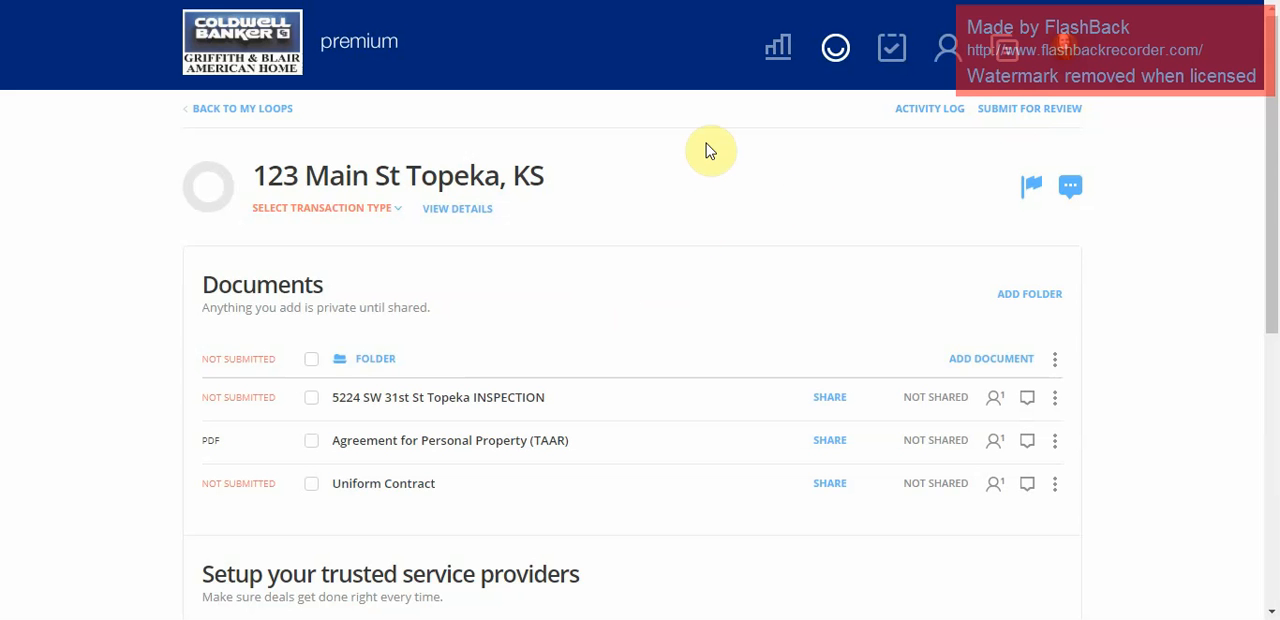
Check the property details required to submit the loop for review, close them unfilled, and look over the loop's people and tasks.
left_click(1032, 110)
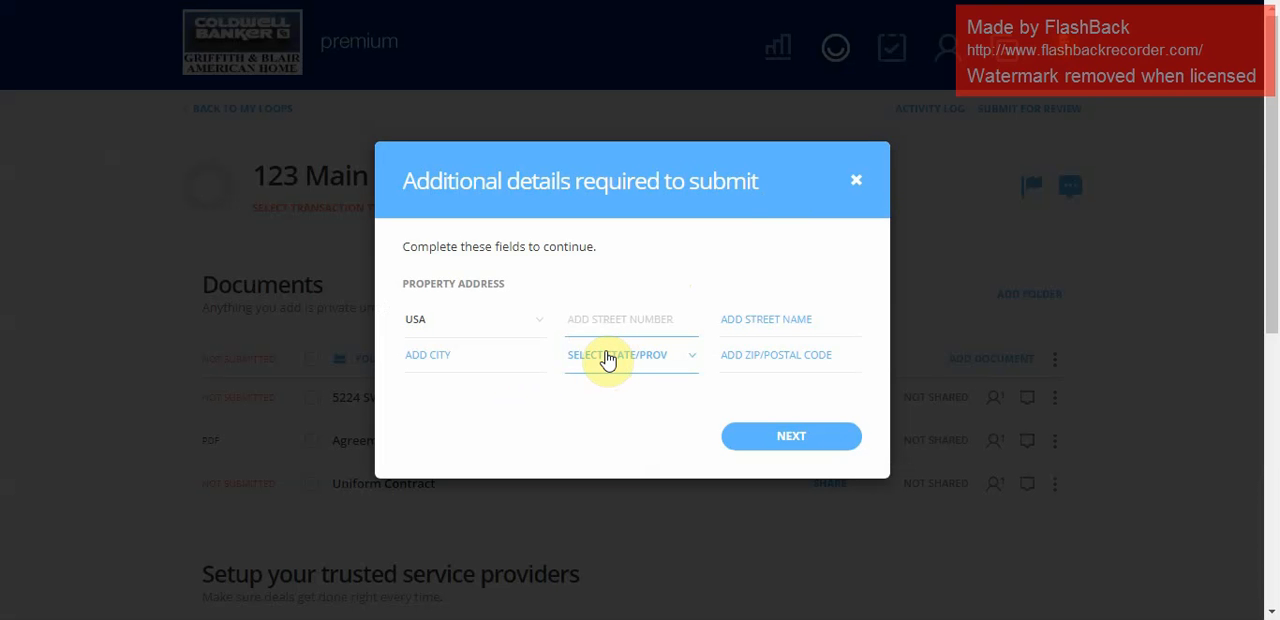
left_click(866, 180)
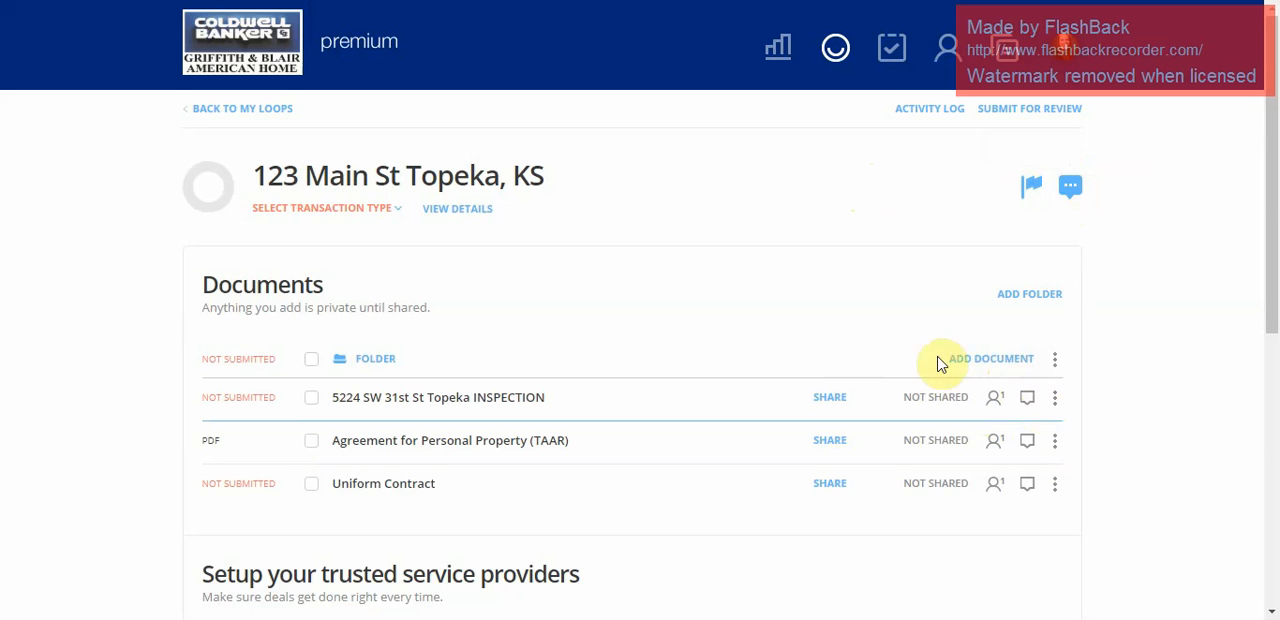
scroll(937, 362, "down", 4)
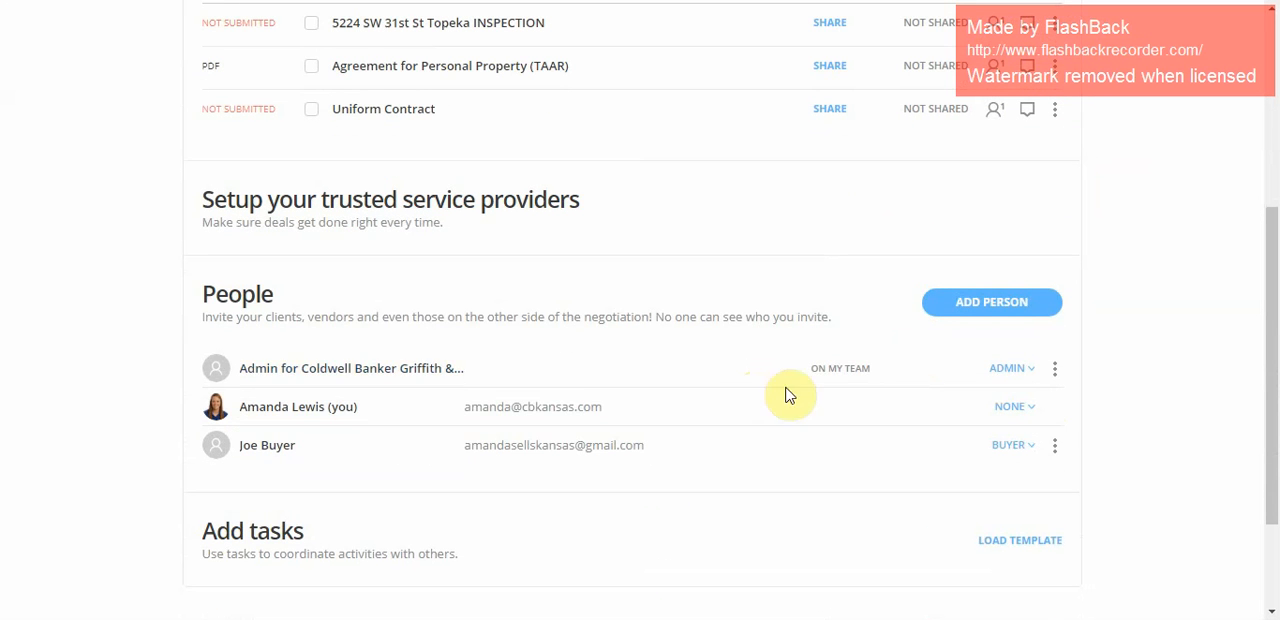
scroll(820, 420, "up", 3)
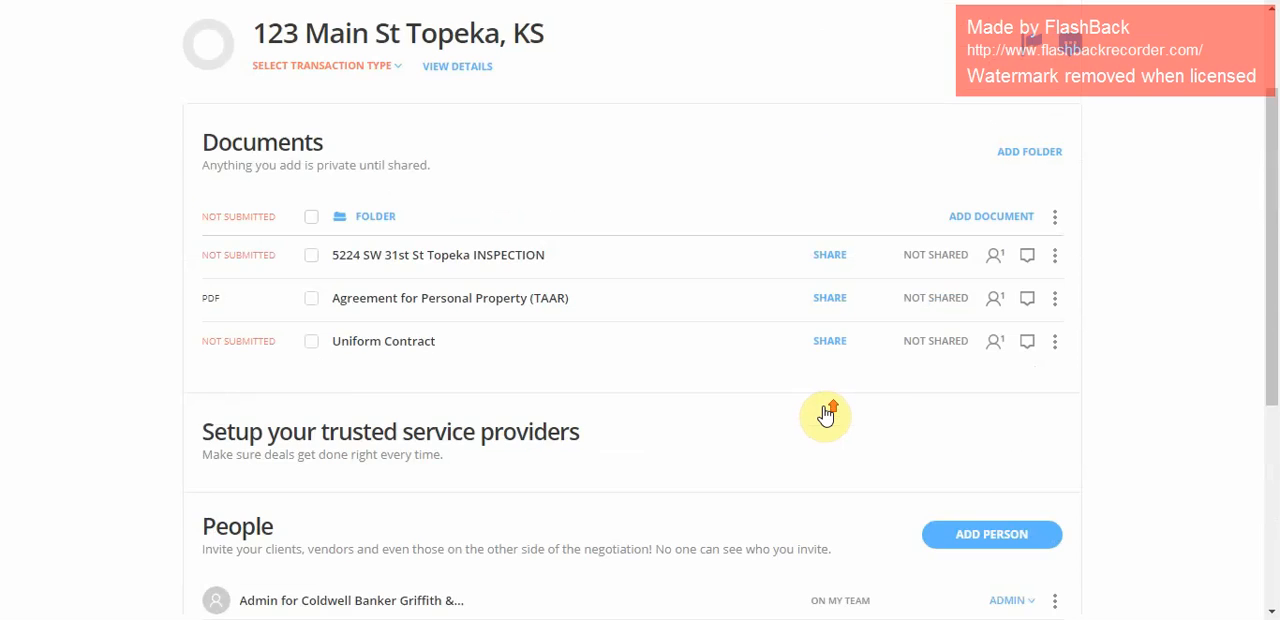
scroll(826, 414, "up", 2)
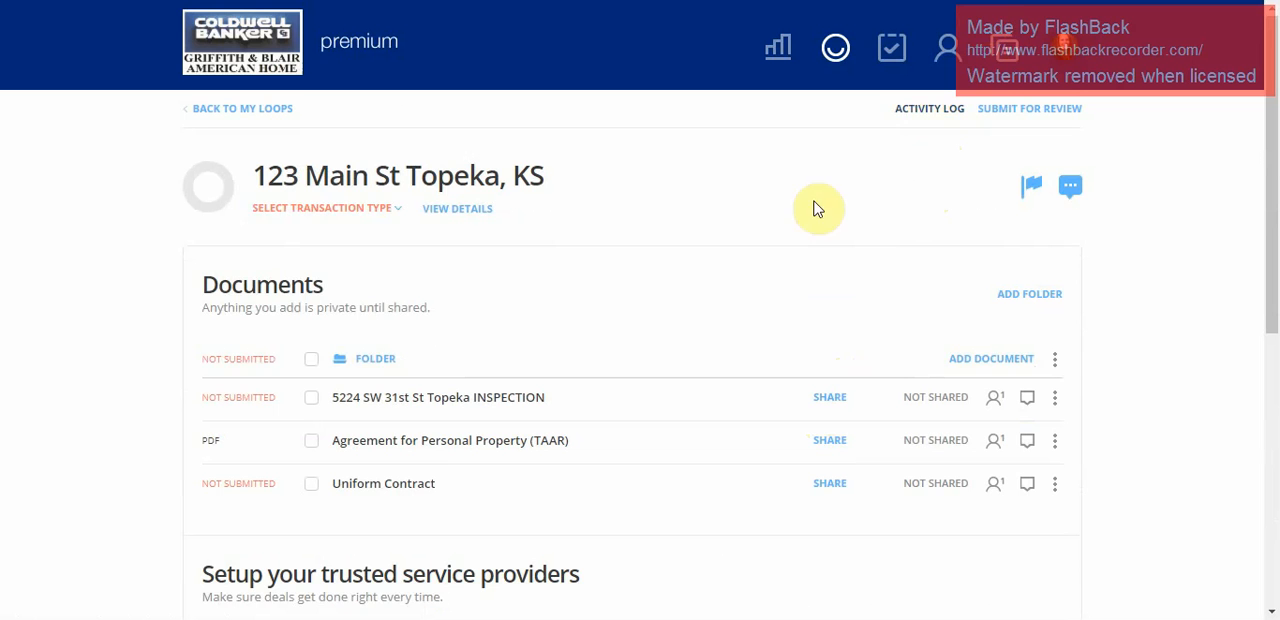
Review the additional commands for the inspection document in the loop, such as rename, copy, history, download and fax.
left_click(1054, 397)
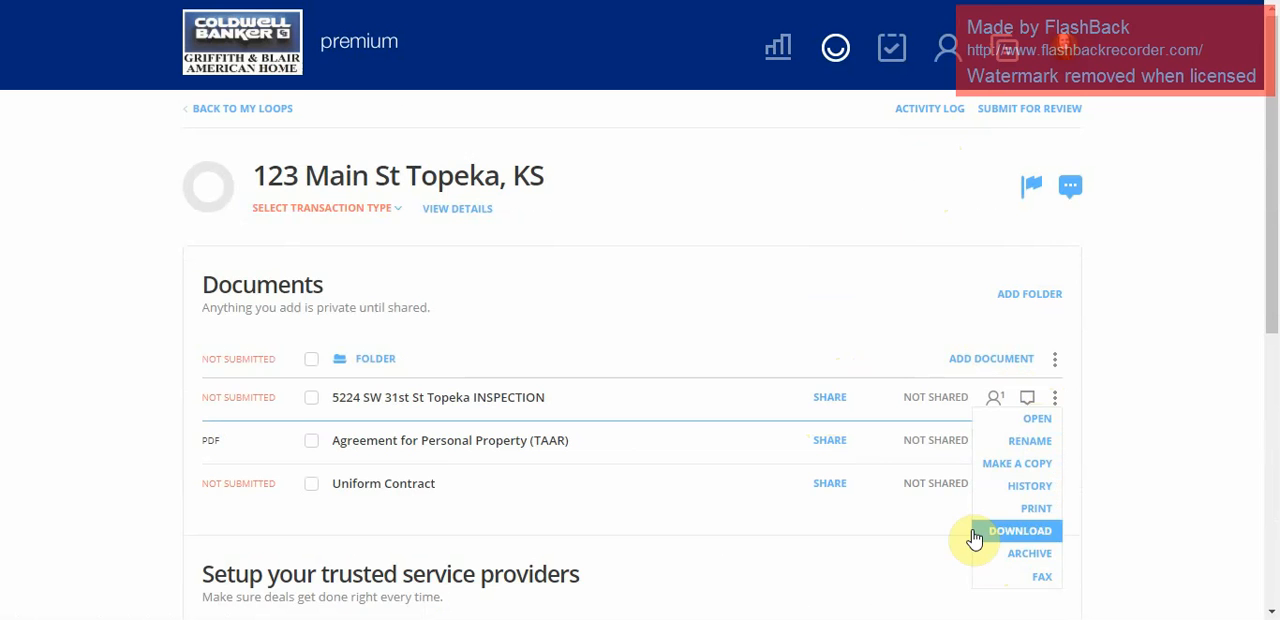
left_click(518, 265)
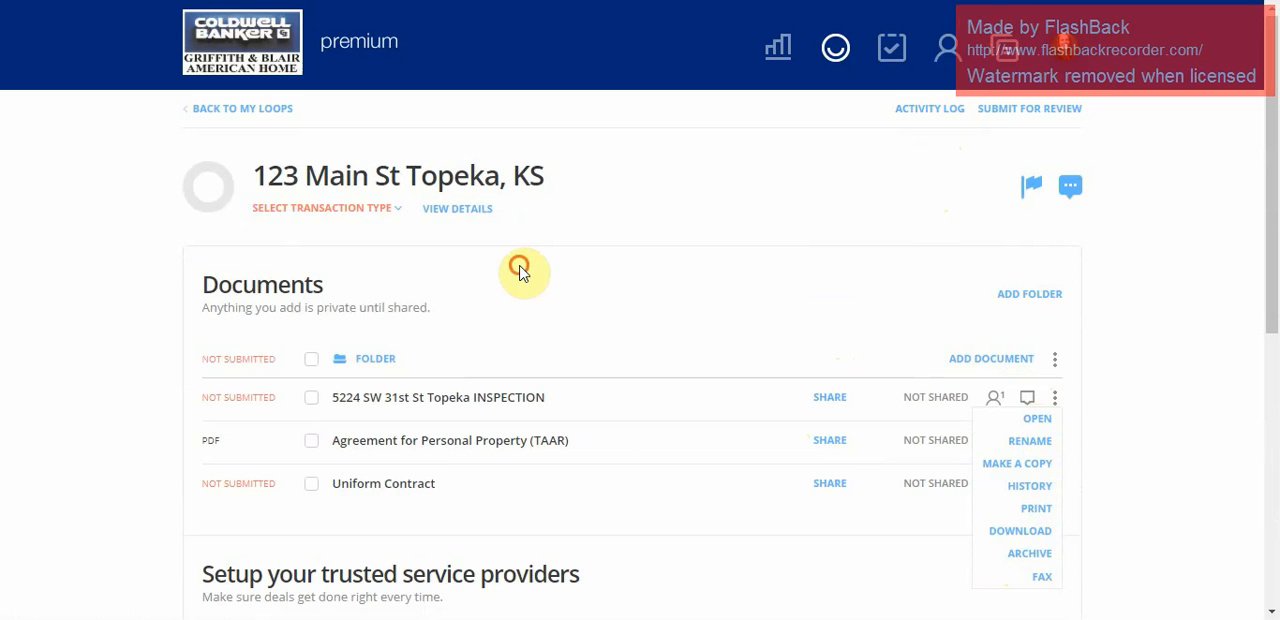
Set the property loop's transaction type to Purchase and its status to Archived.
left_click(302, 216)
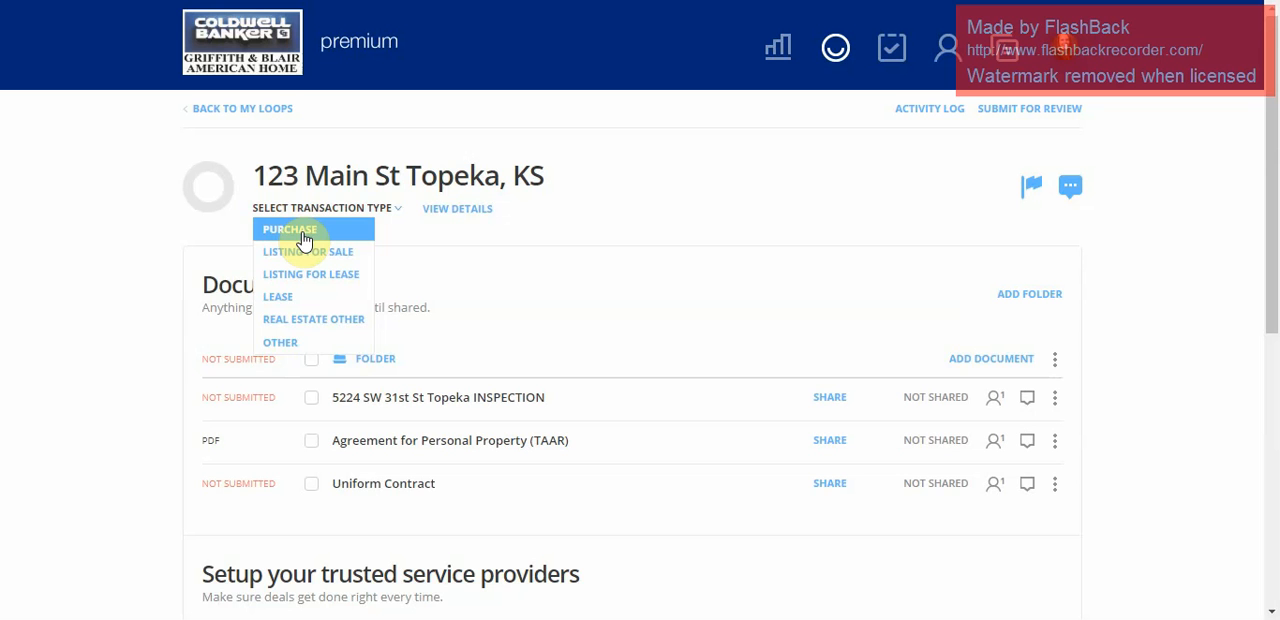
left_click(303, 240)
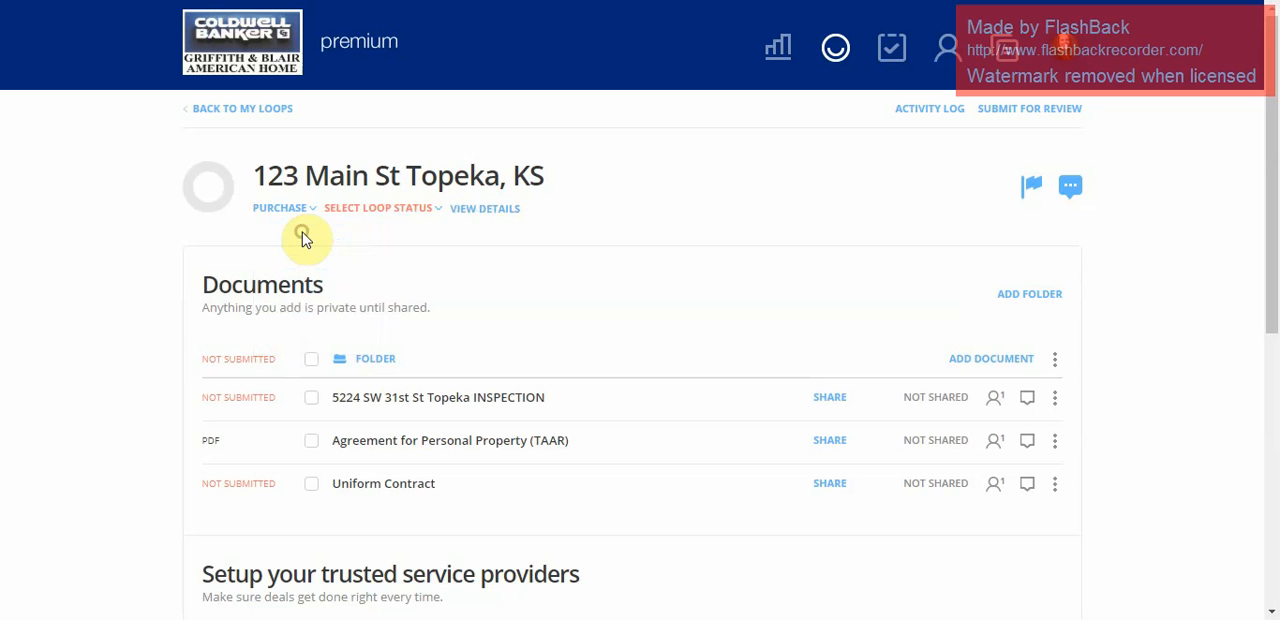
left_click(416, 212)
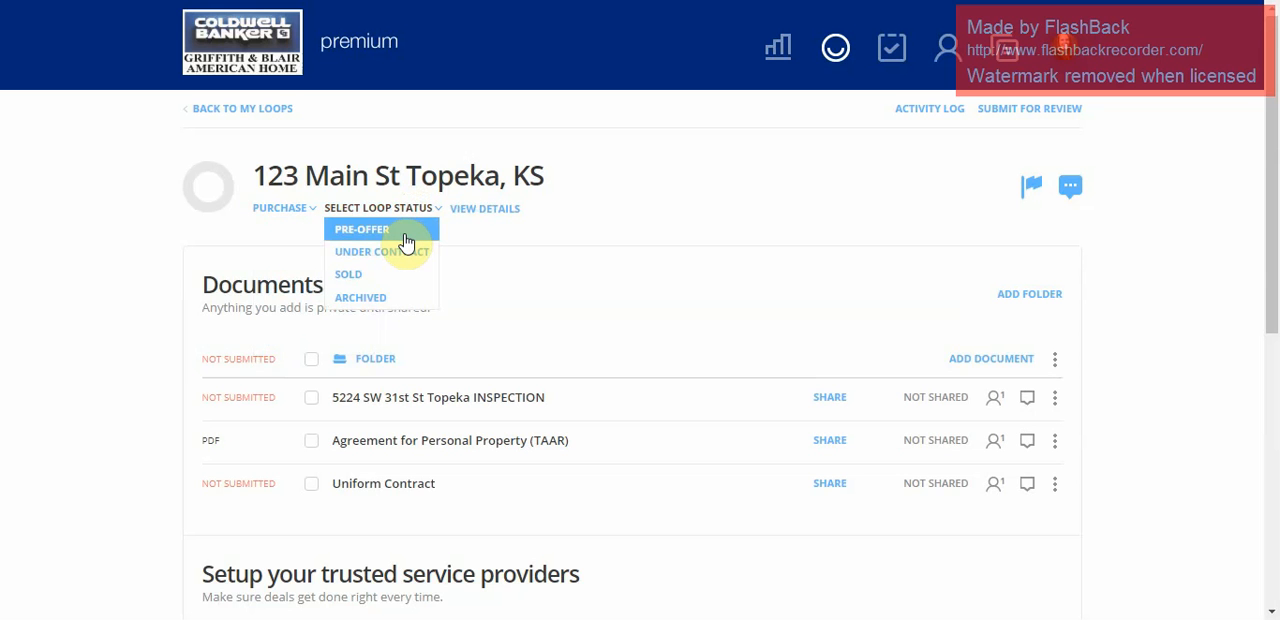
left_click(393, 305)
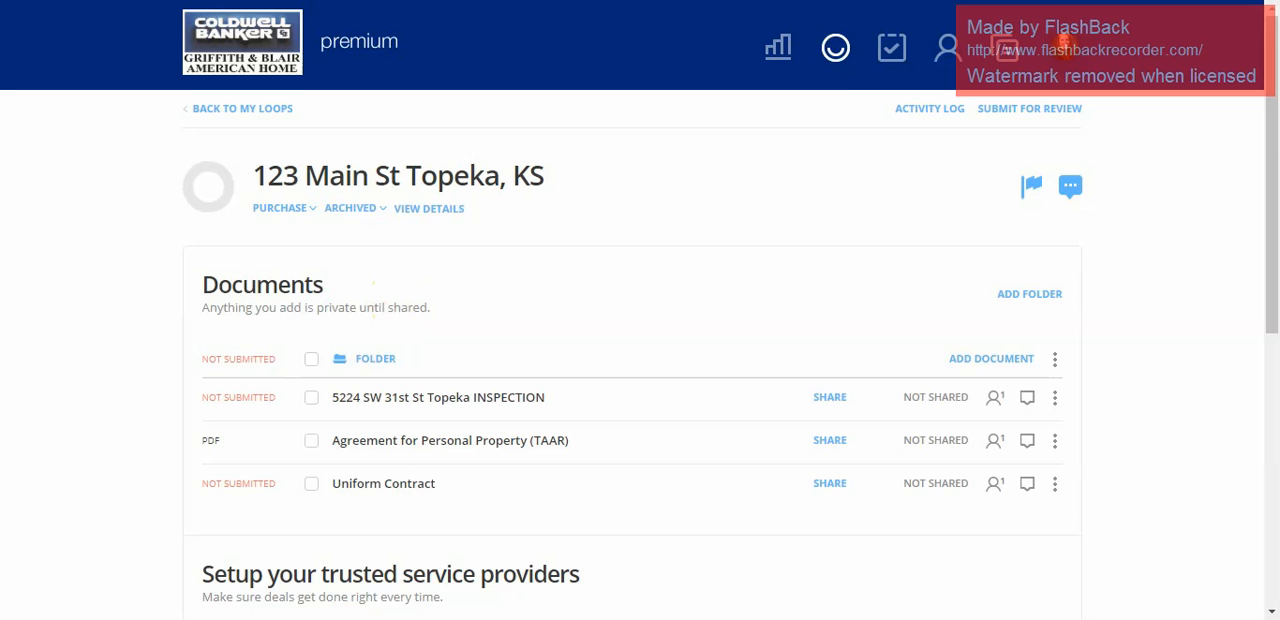
Go back to the list of loops, look through the filtered loops, and open the filter settings for review.
left_click(830, 50)
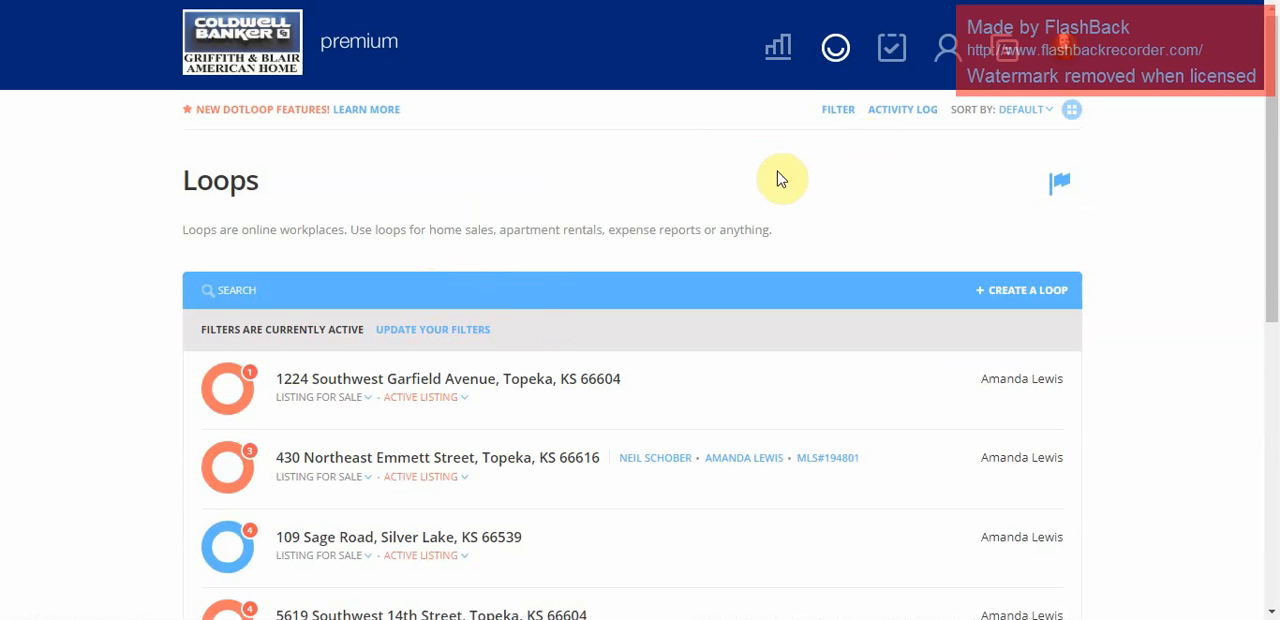
left_click(237, 289)
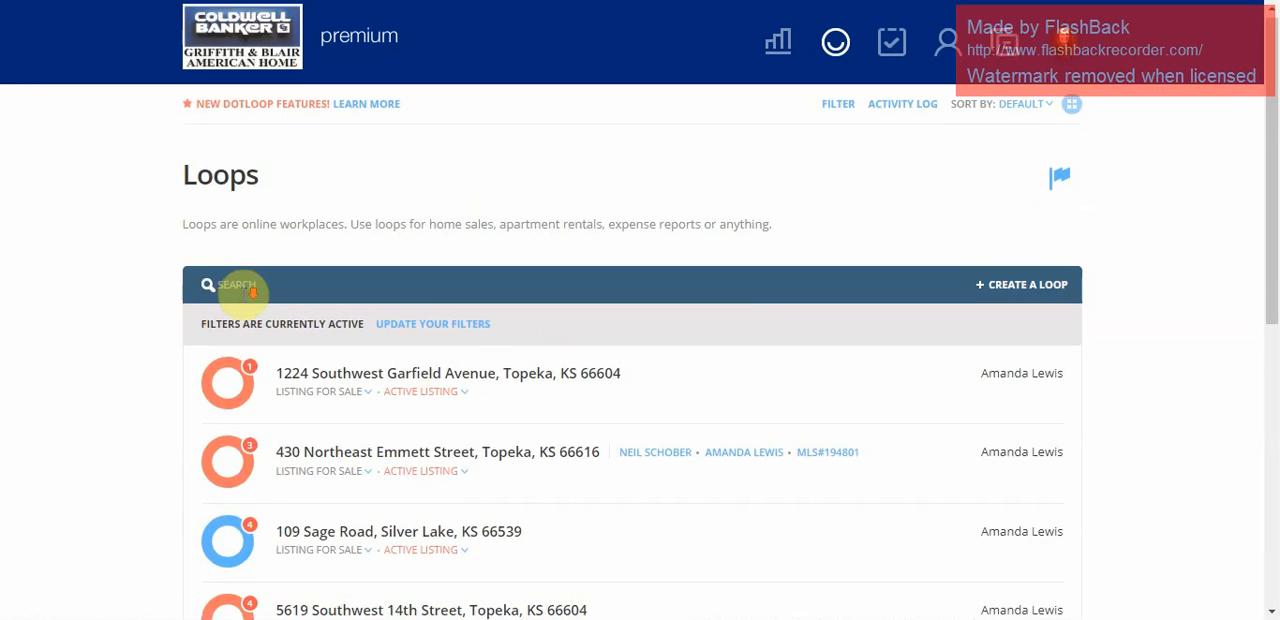
scroll(240, 295, "down", 1)
scroll(248, 295, "down", 1)
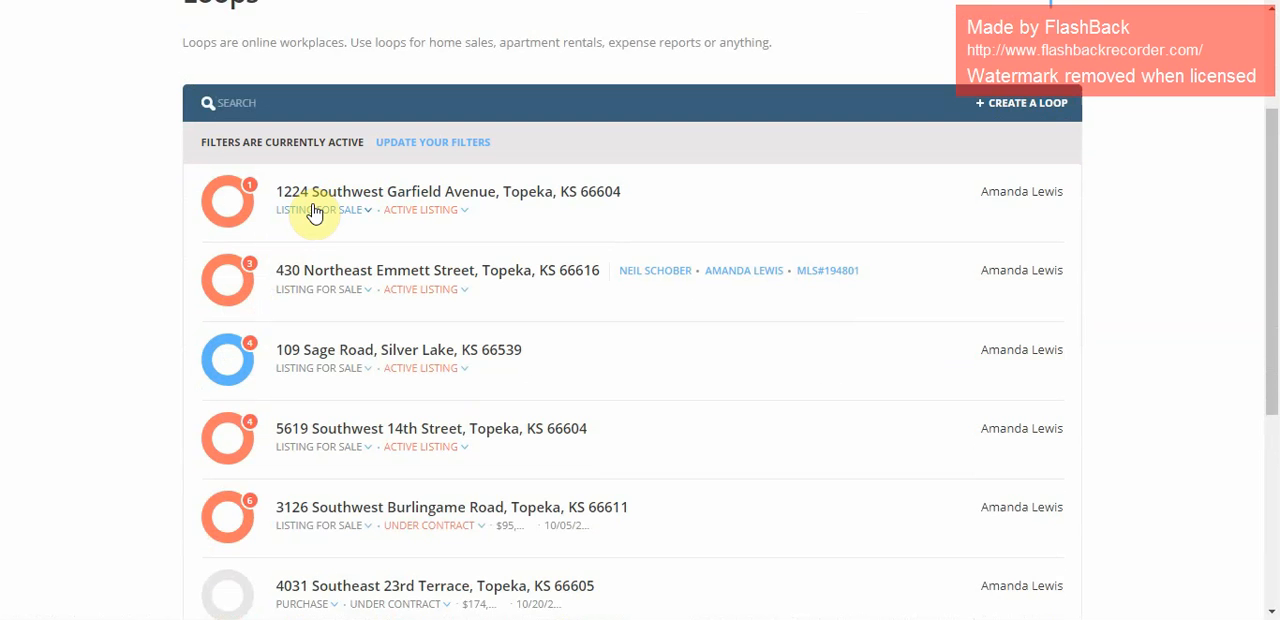
scroll(789, 306, "down", 3)
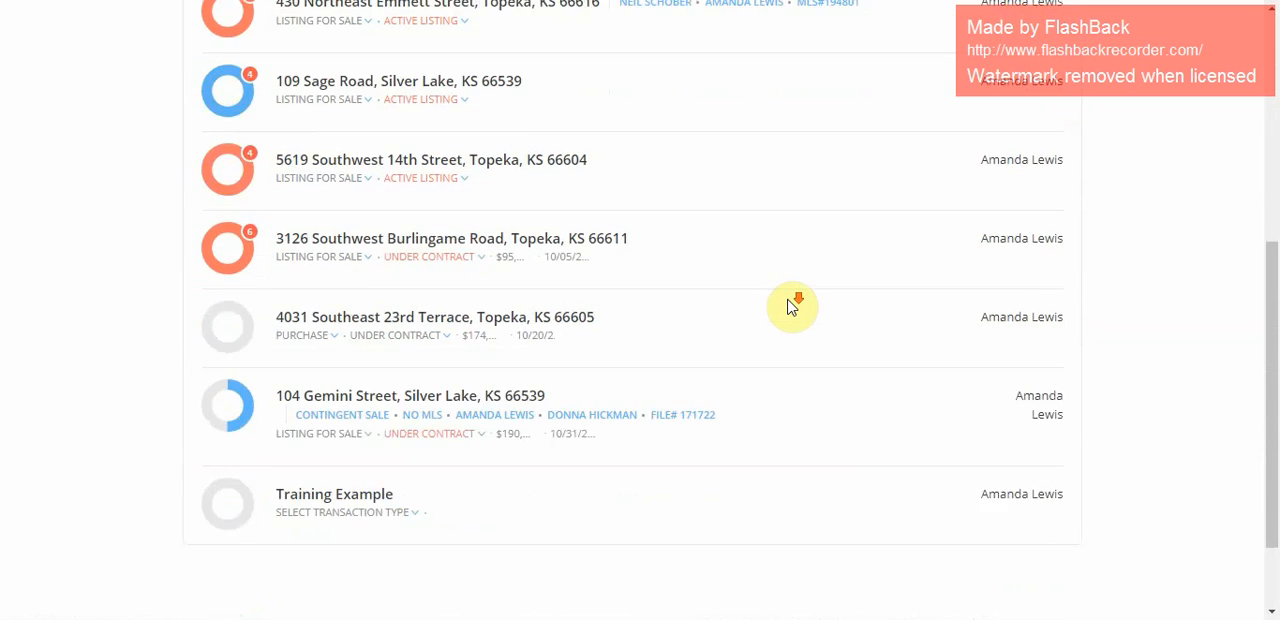
scroll(789, 306, "up", 5)
left_click(434, 329)
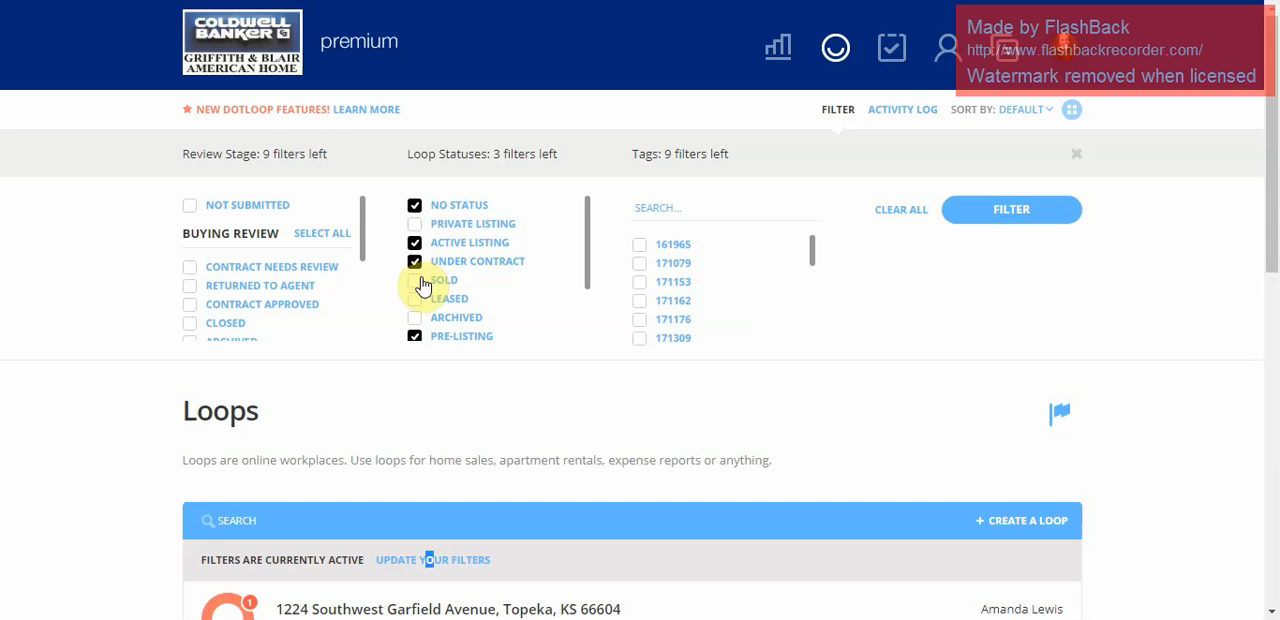
Open the account-wide activity log, review the recent loop and document actions, and return to the loops list.
left_click(903, 112)
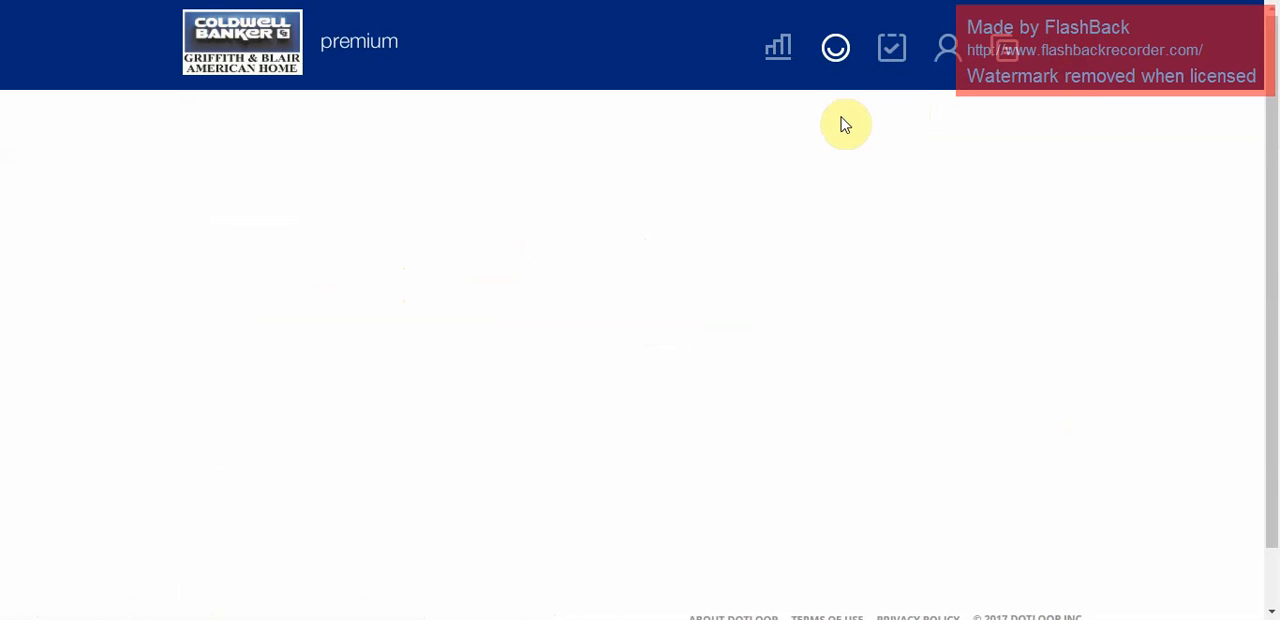
scroll(345, 345, "down", 3)
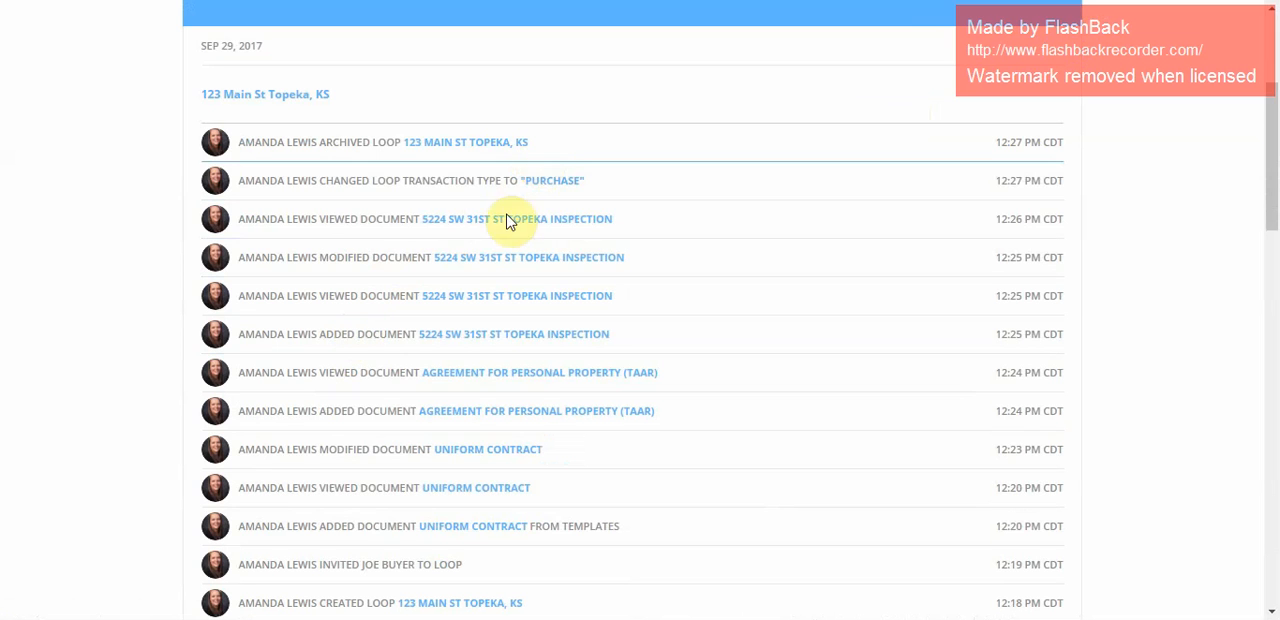
scroll(457, 336, "down", 2)
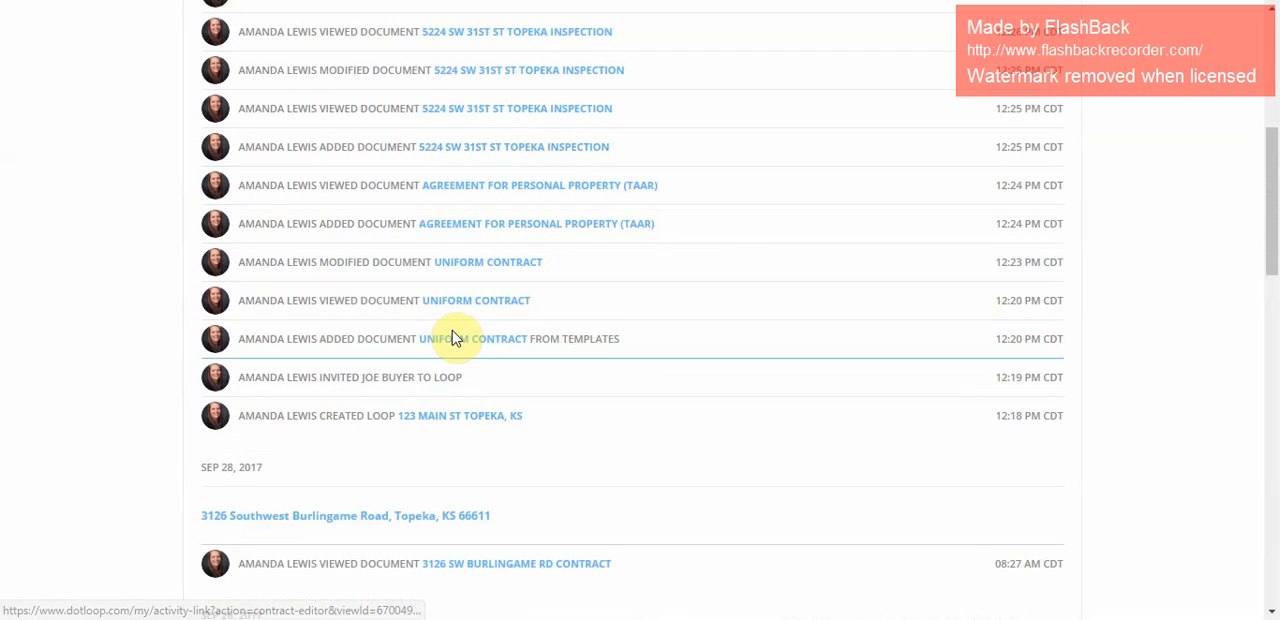
scroll(452, 338, "down", 1)
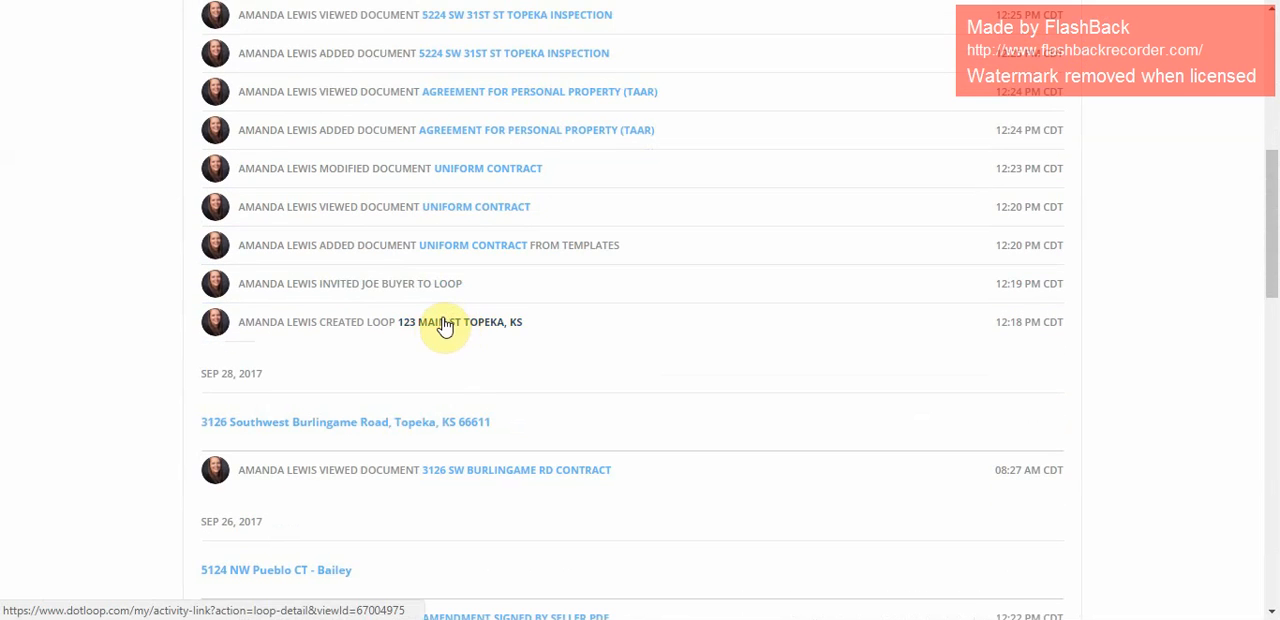
scroll(445, 327, "down", 1)
scroll(445, 327, "up", 6)
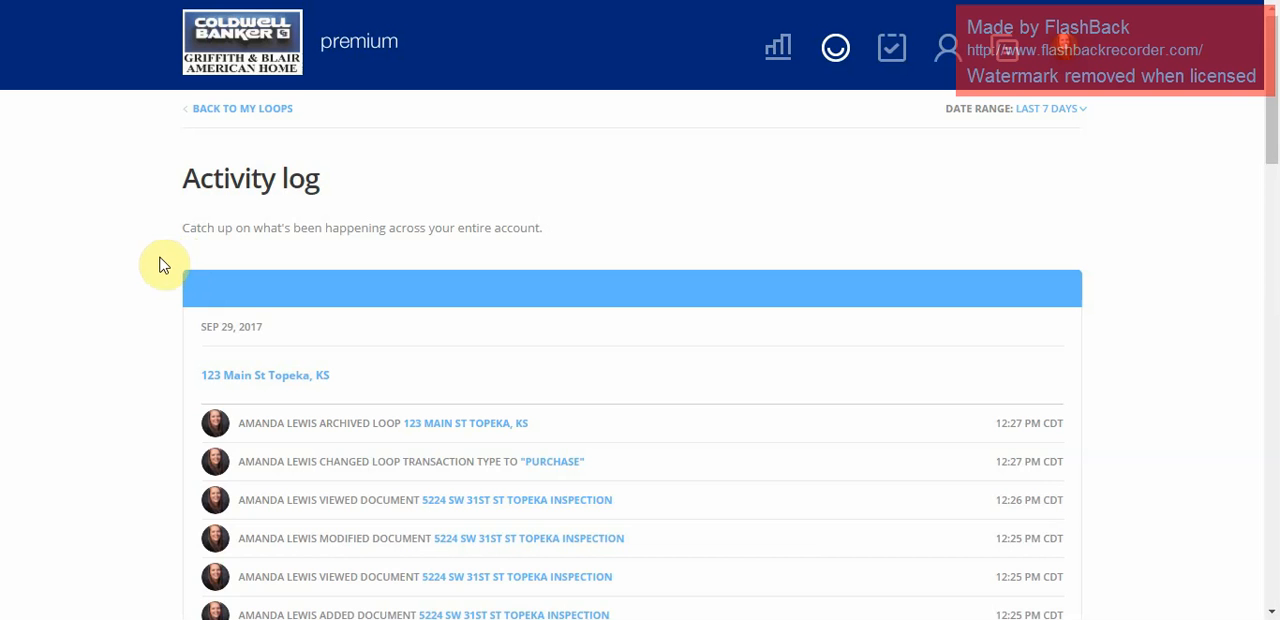
left_click(836, 55)
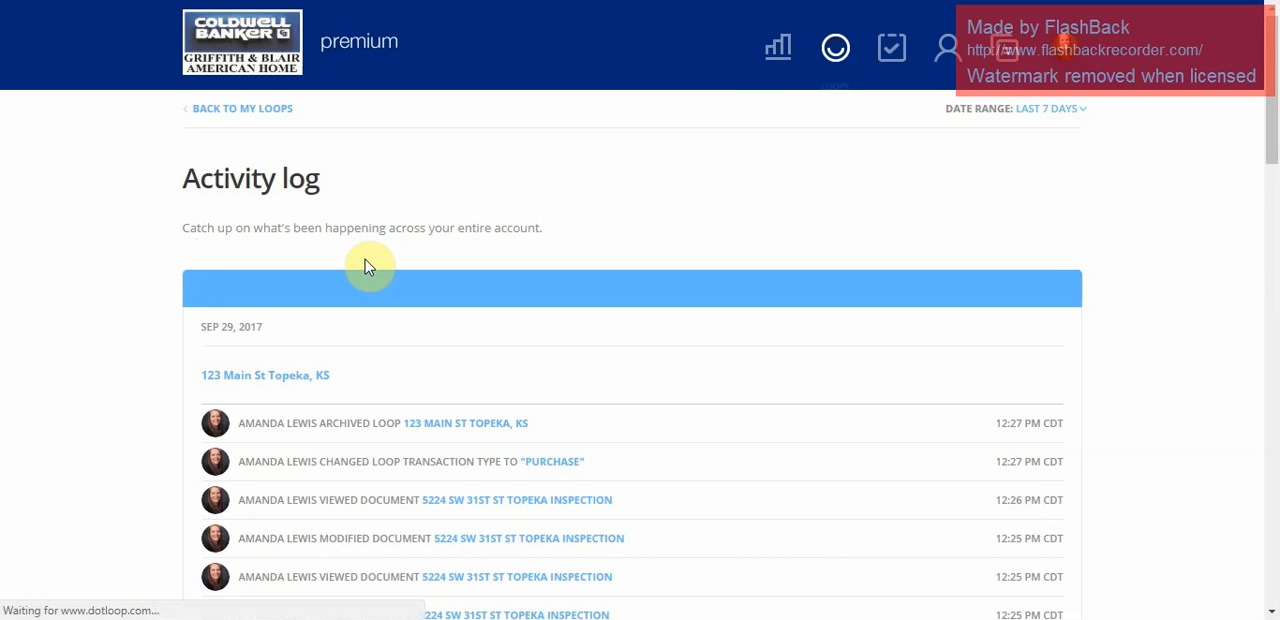